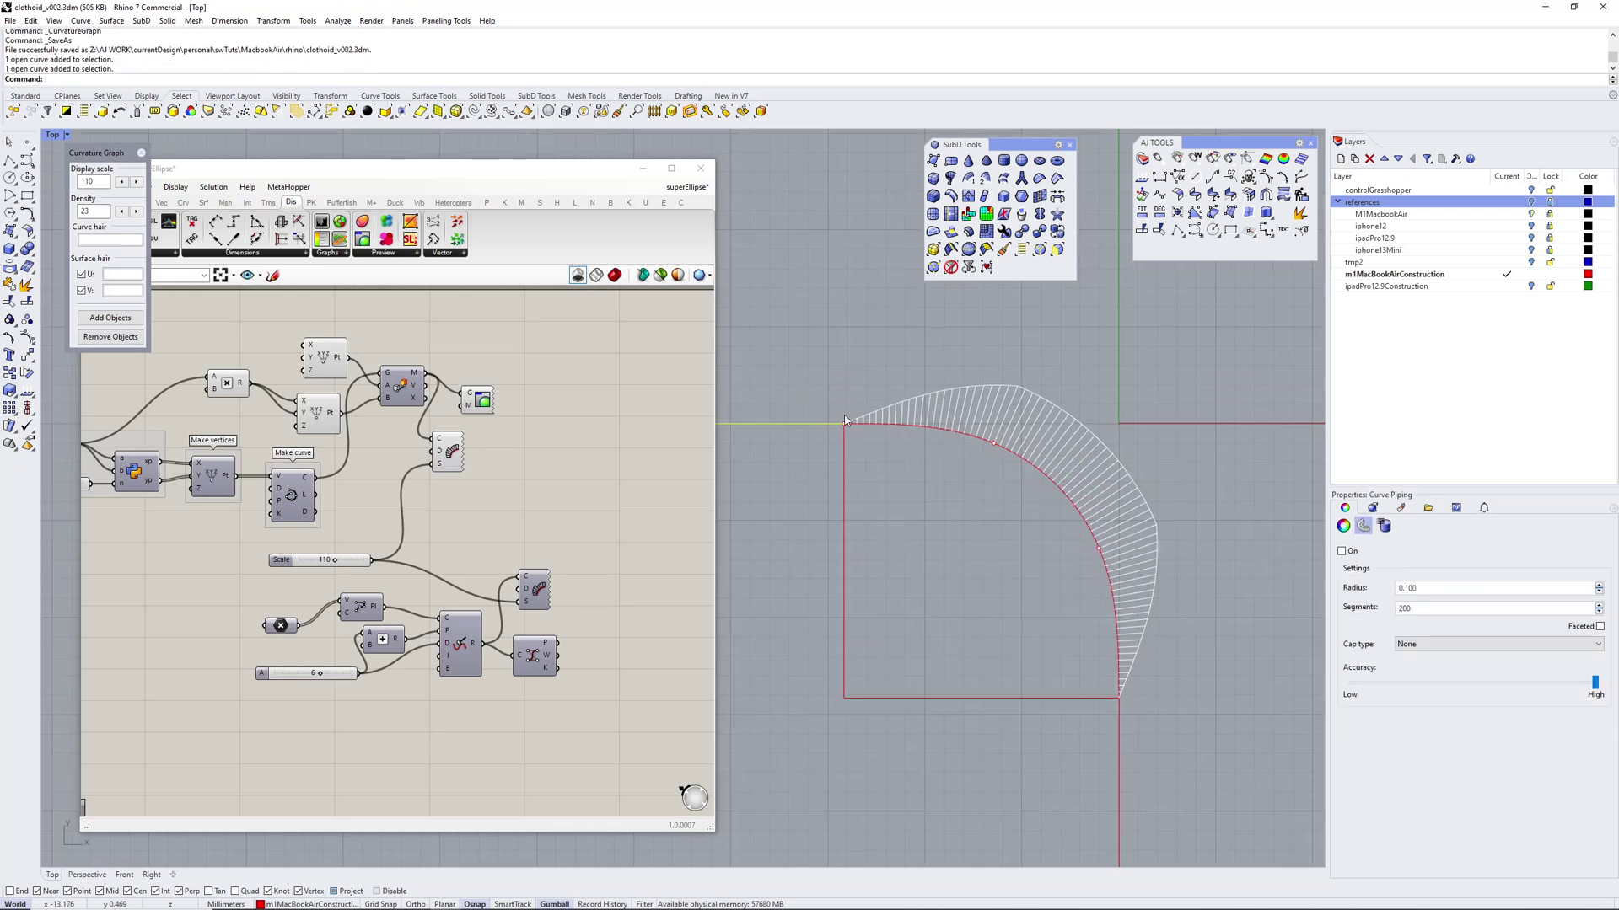
Examine the first curve segment of the rounded corner and the shape of its curvature comb.
click(1226, 664)
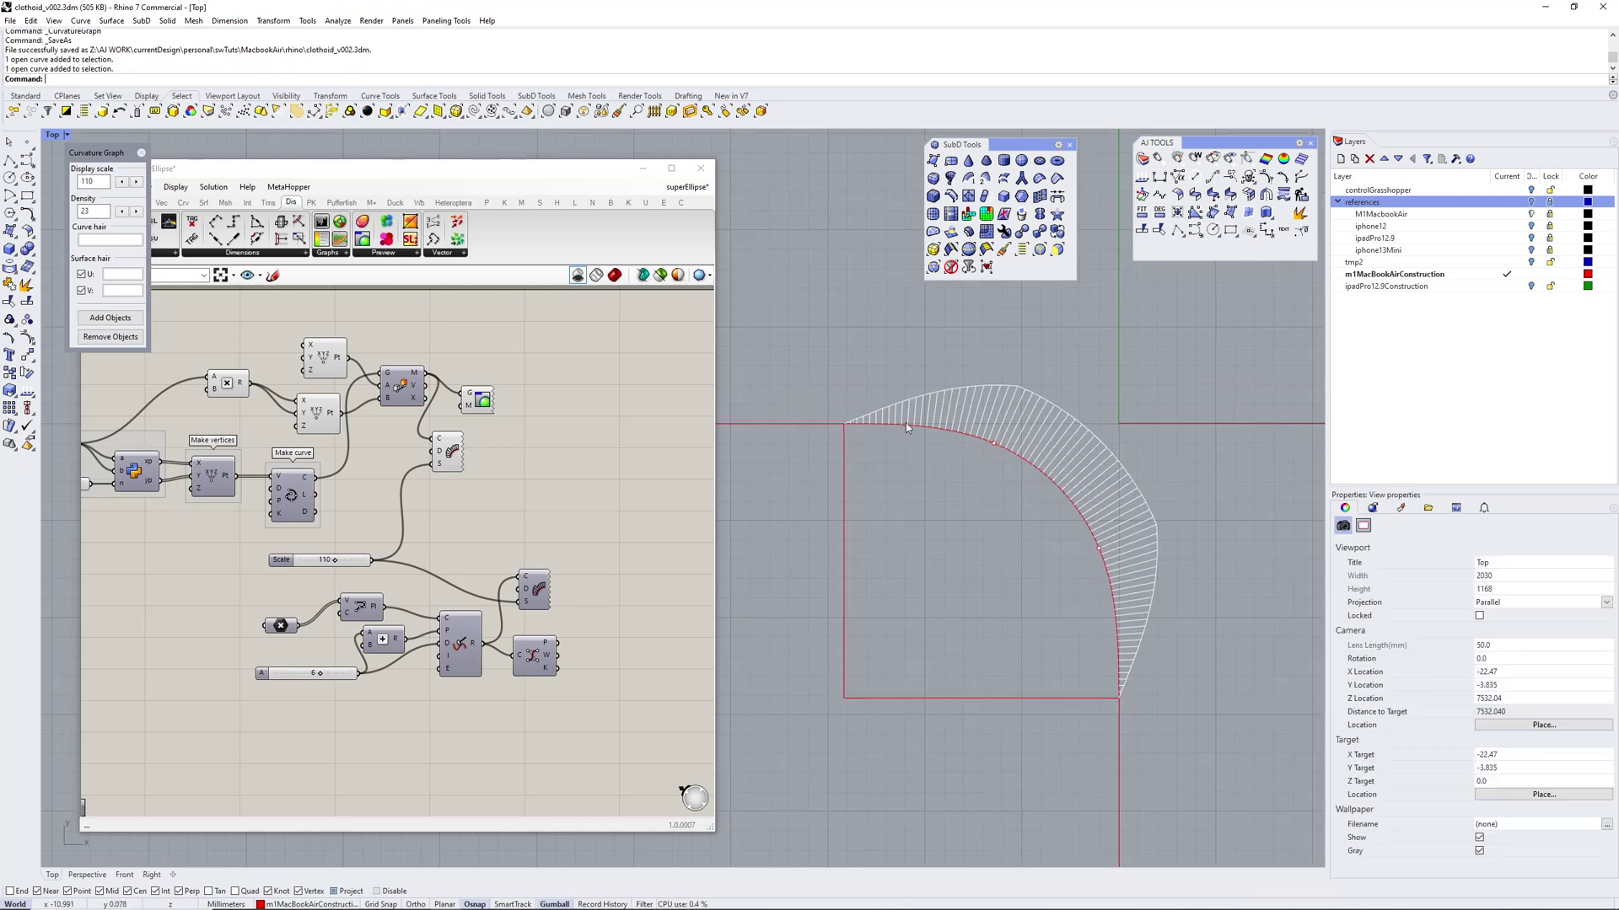
click(914, 432)
scroll(956, 477, up, 2)
right_drag(944, 467, 1005, 497)
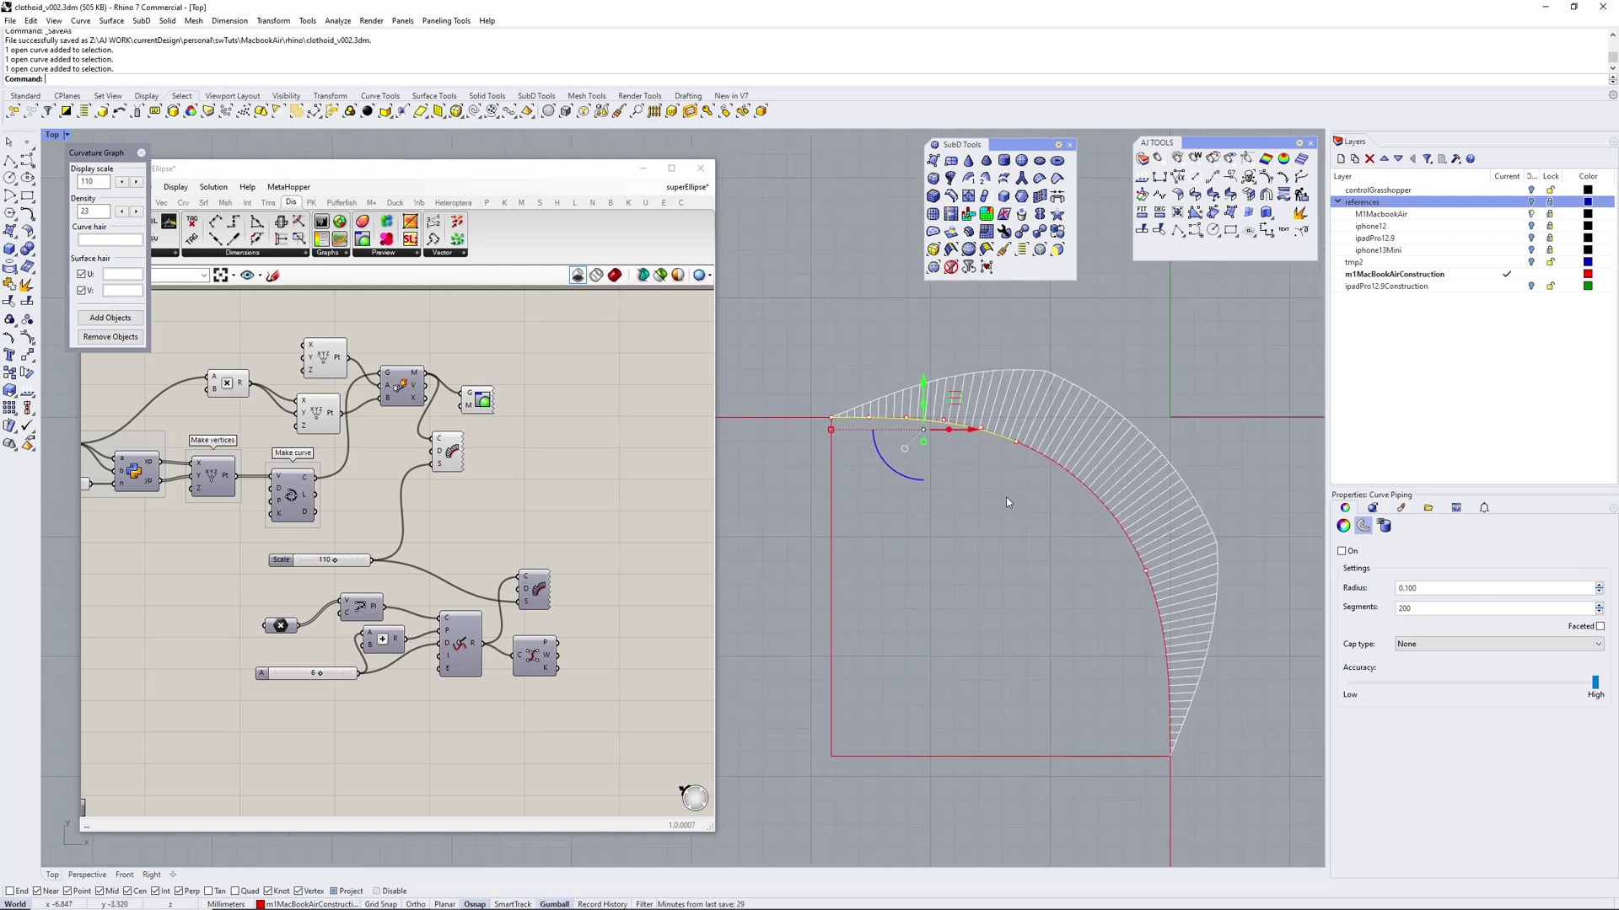
click(1005, 498)
scroll(1024, 520, down, 1)
scroll(1023, 523, up, 2)
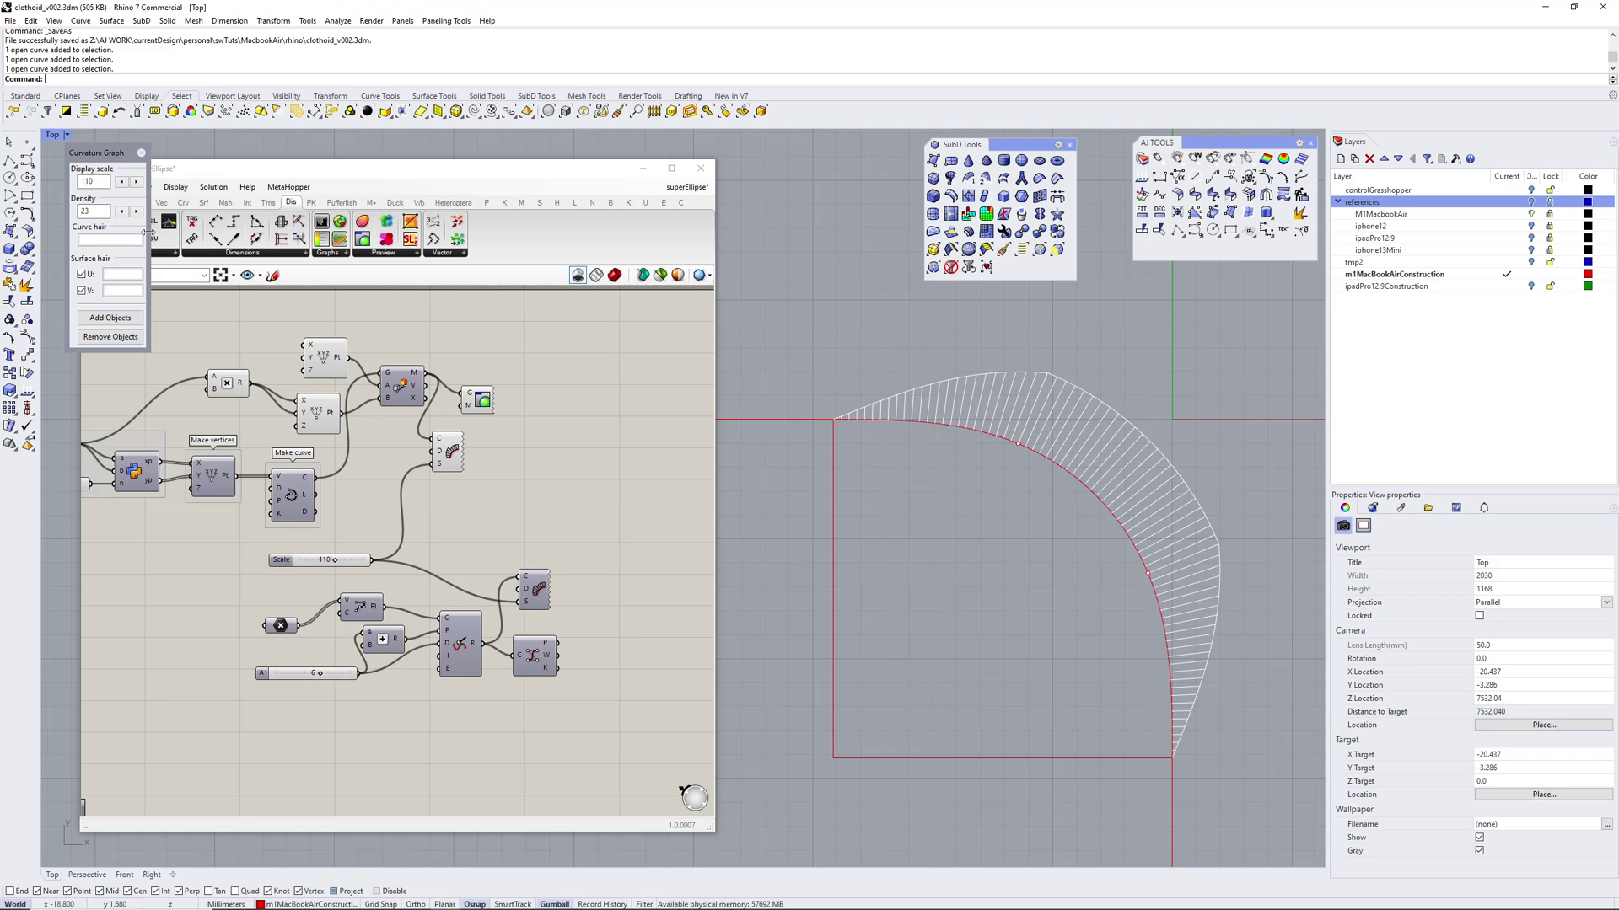
Turn on the shaded geometry preview for the superEllipse definition in Grasshopper.
click(451, 181)
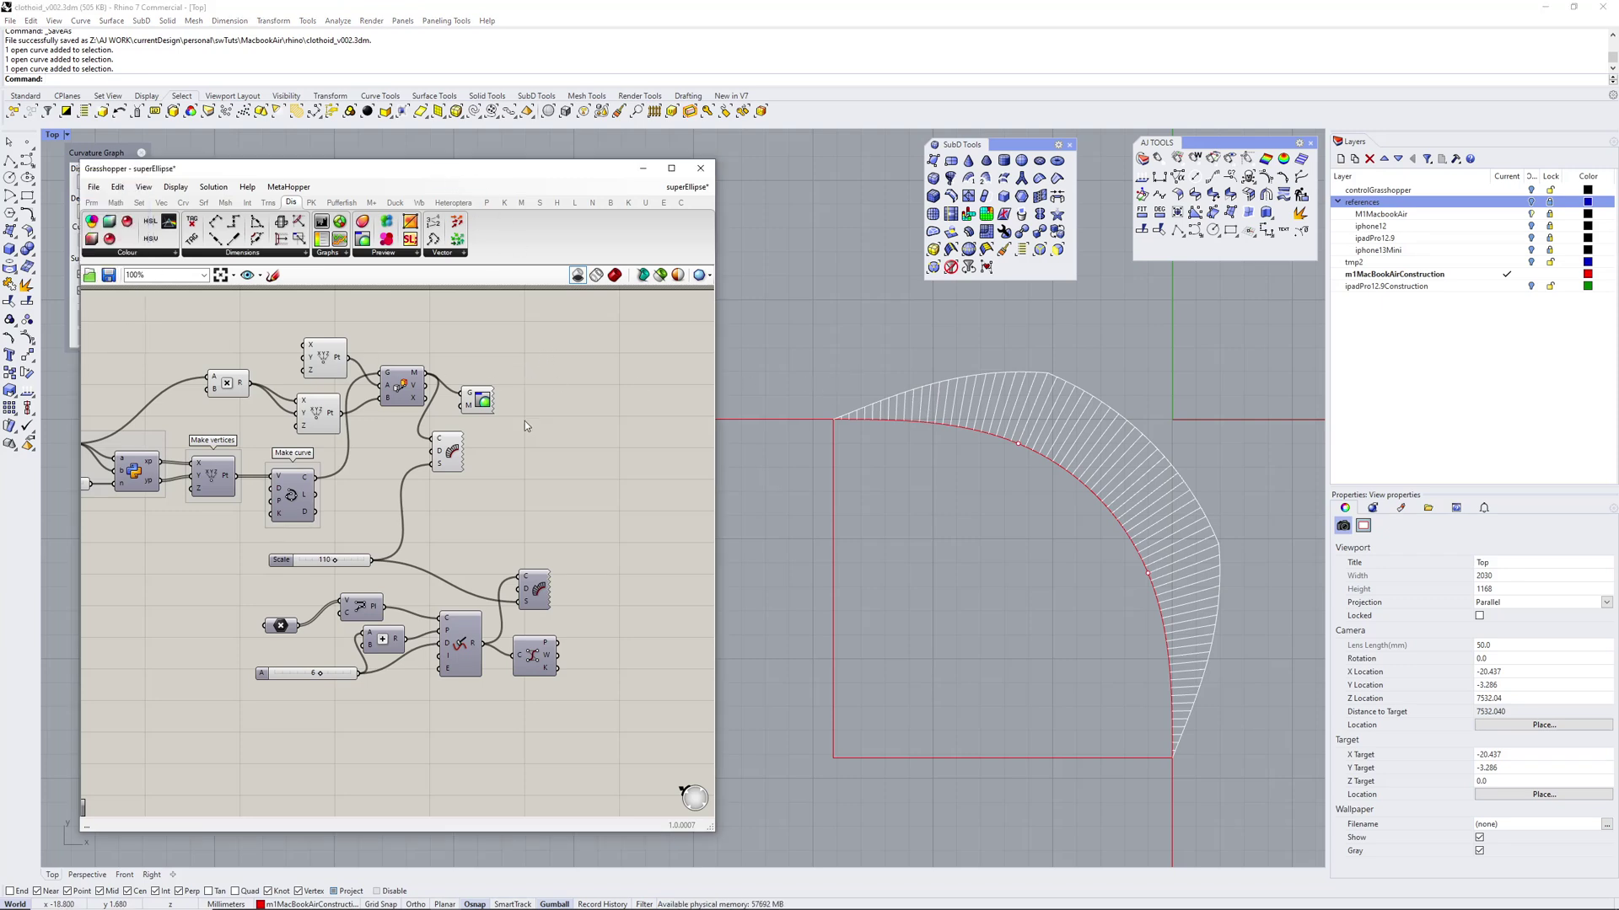
click(613, 277)
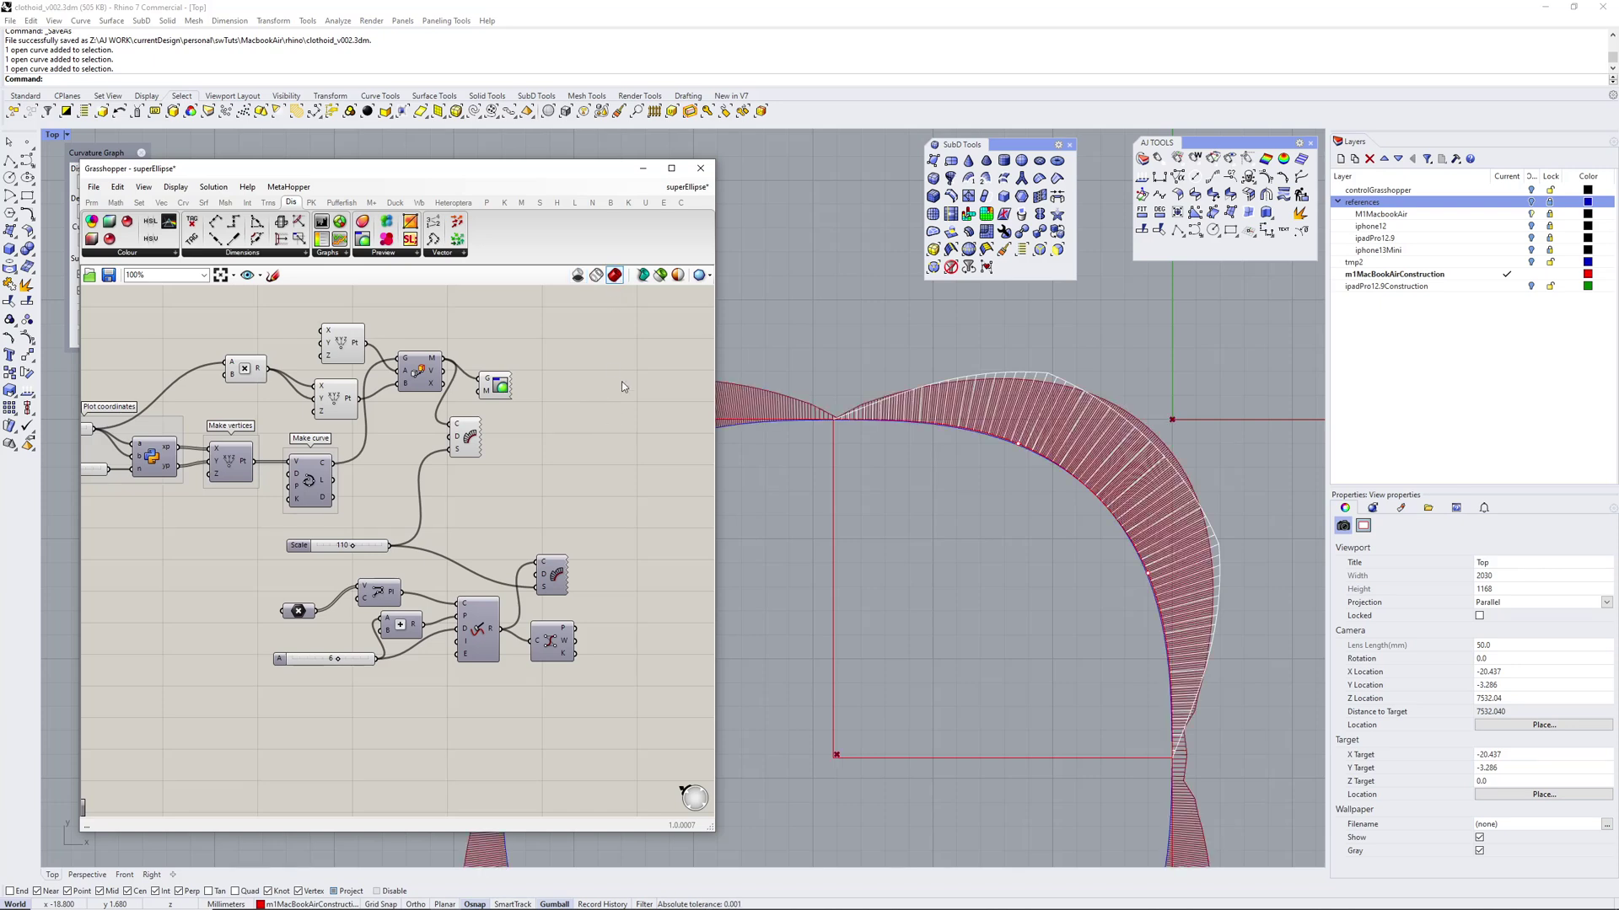
right_drag(542, 390, 560, 413)
scroll(559, 413, down, 1)
scroll(329, 450, up, 2)
right_drag(329, 450, 422, 470)
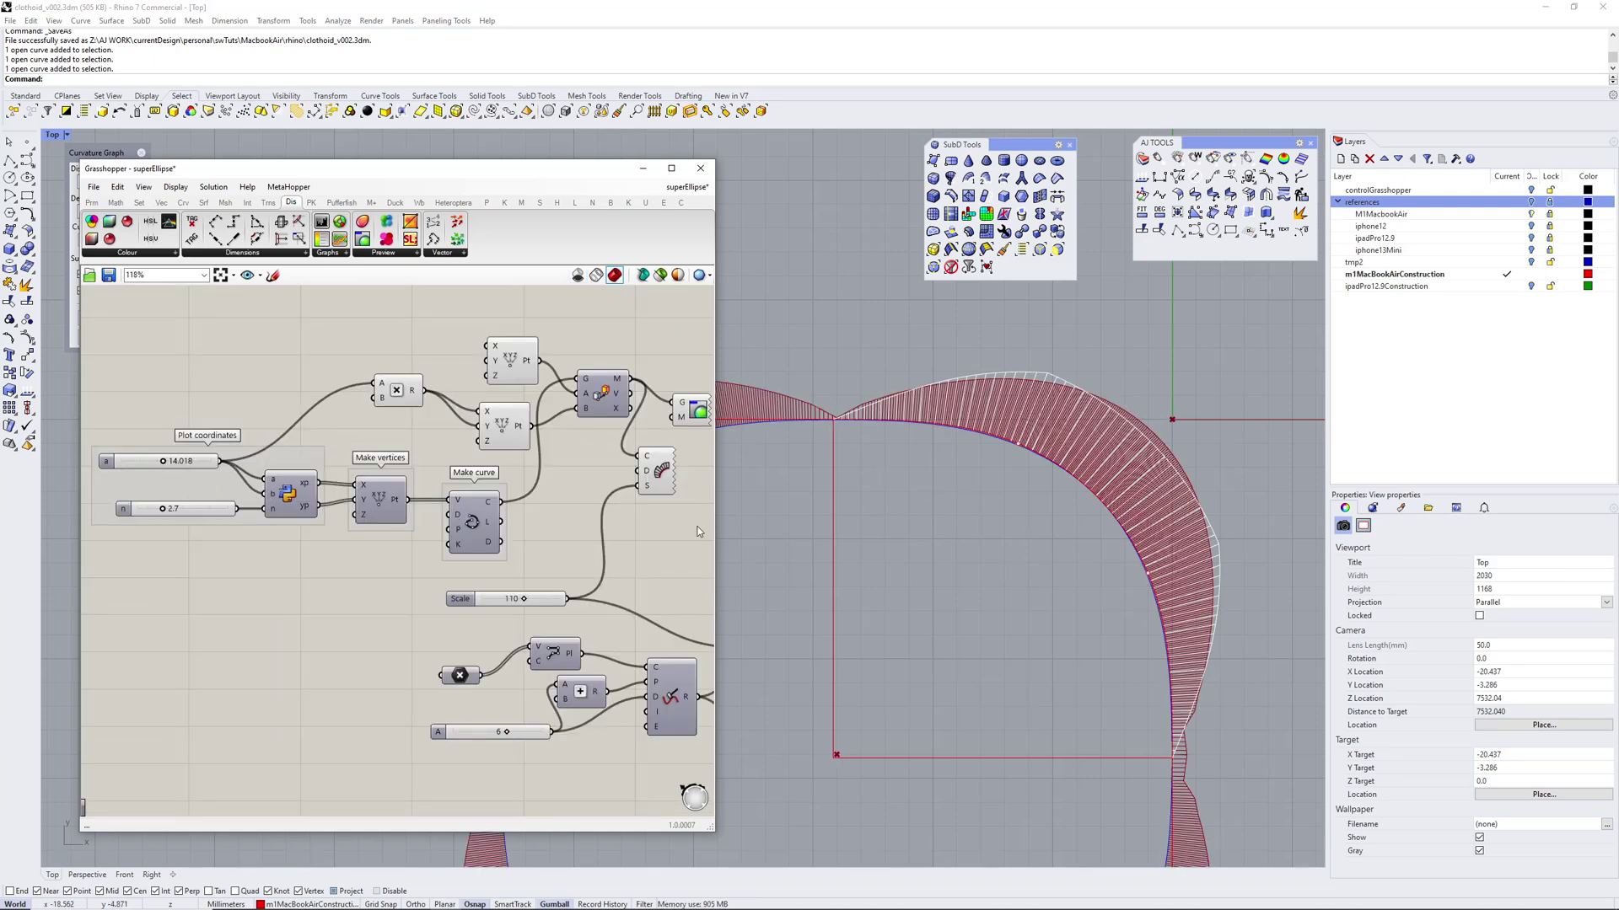
Compare the superellipse's curvature comb with the corner curves' comb, along with the a and n sliders that drive it.
right_drag(917, 516, 954, 514)
scroll(933, 499, up, 2)
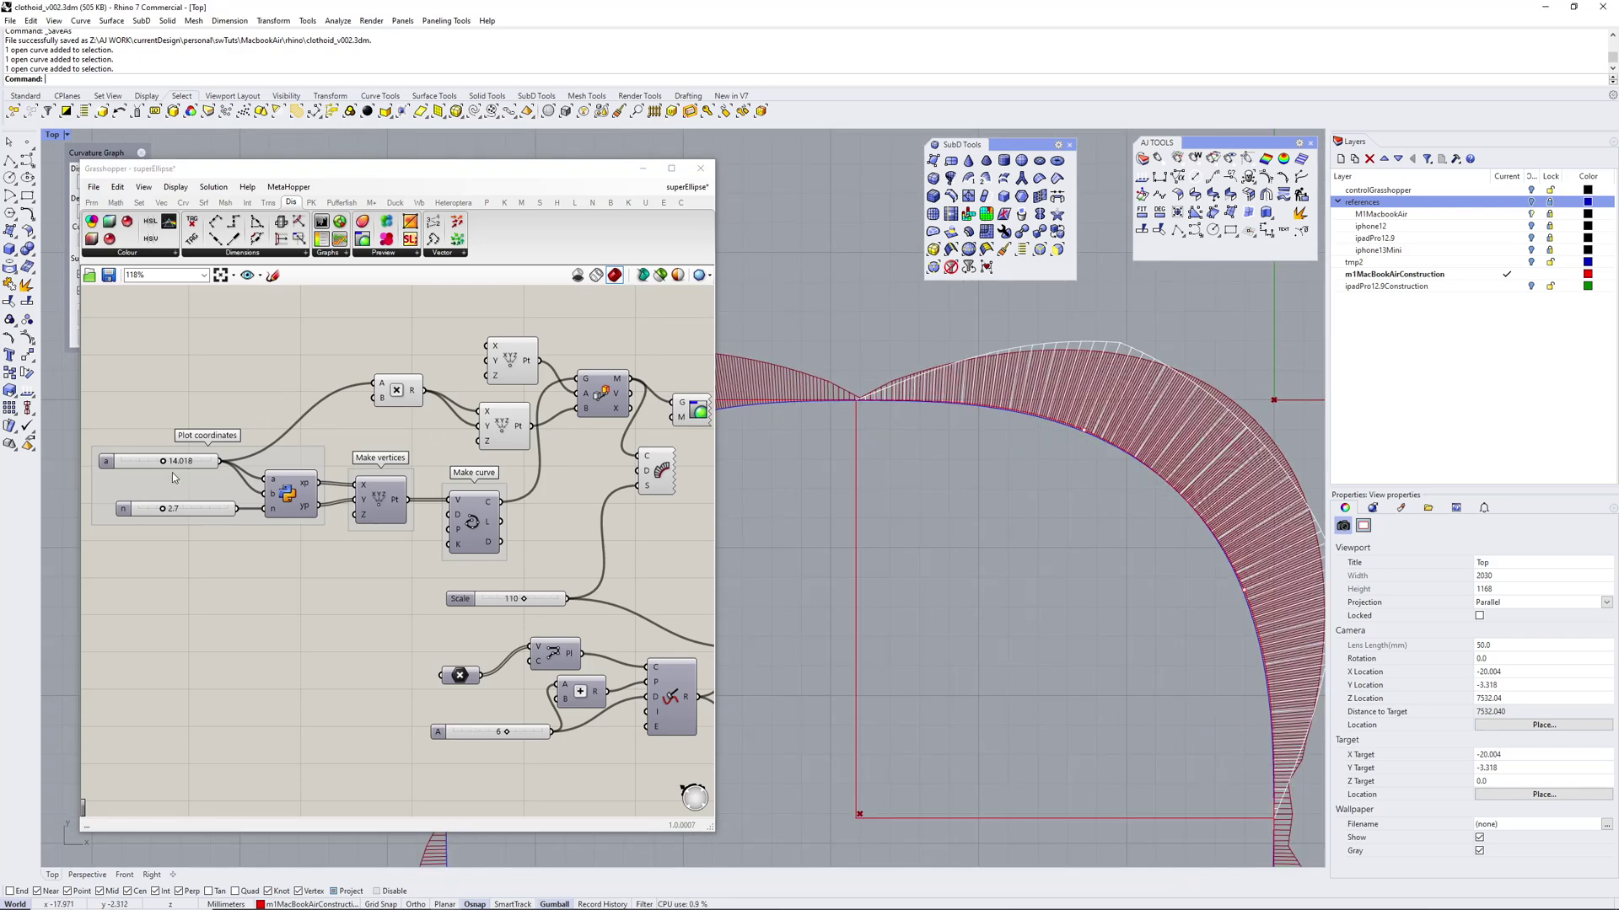
right_drag(960, 490, 939, 522)
scroll(844, 435, up, 4)
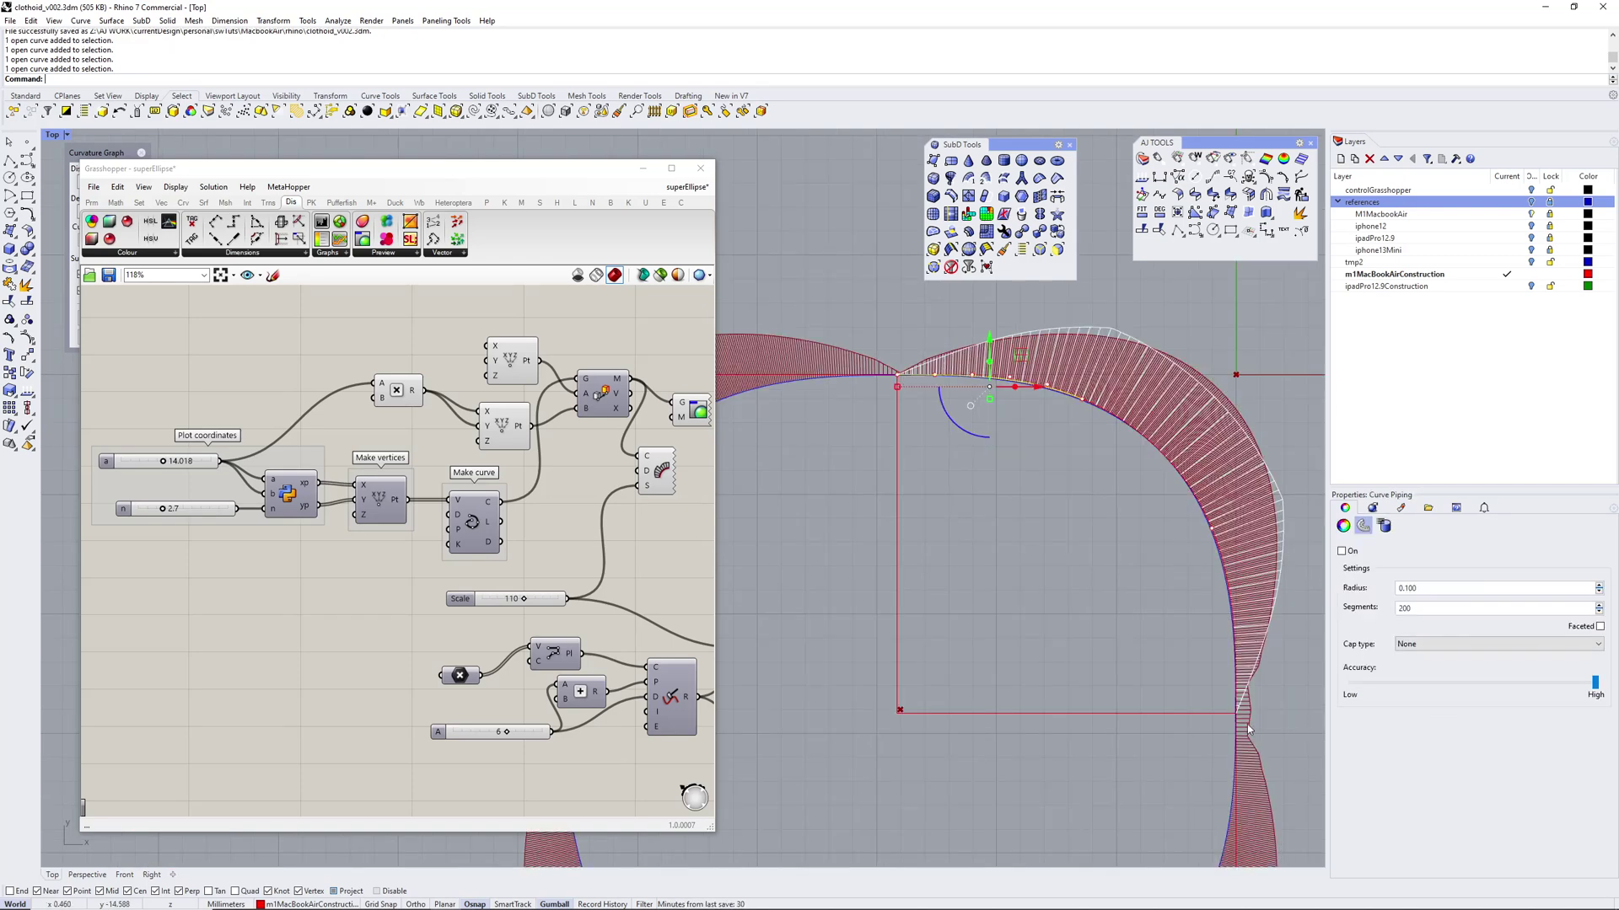
scroll(1053, 594, up, 2)
click(1046, 560)
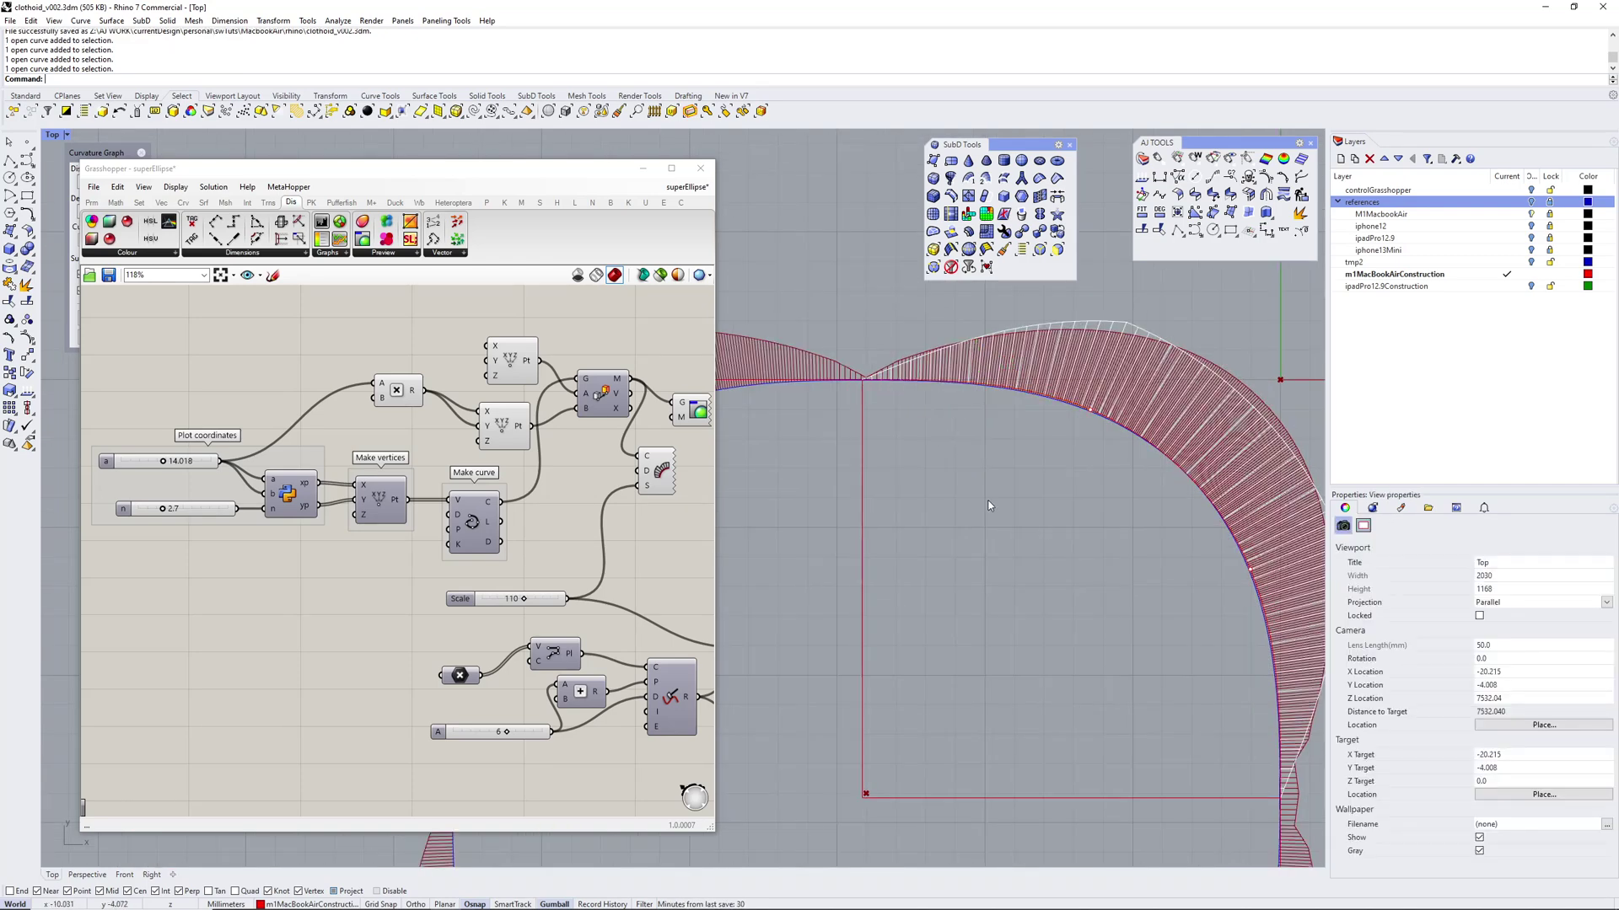
scroll(172, 517, up, 3)
drag(154, 501, 154, 503)
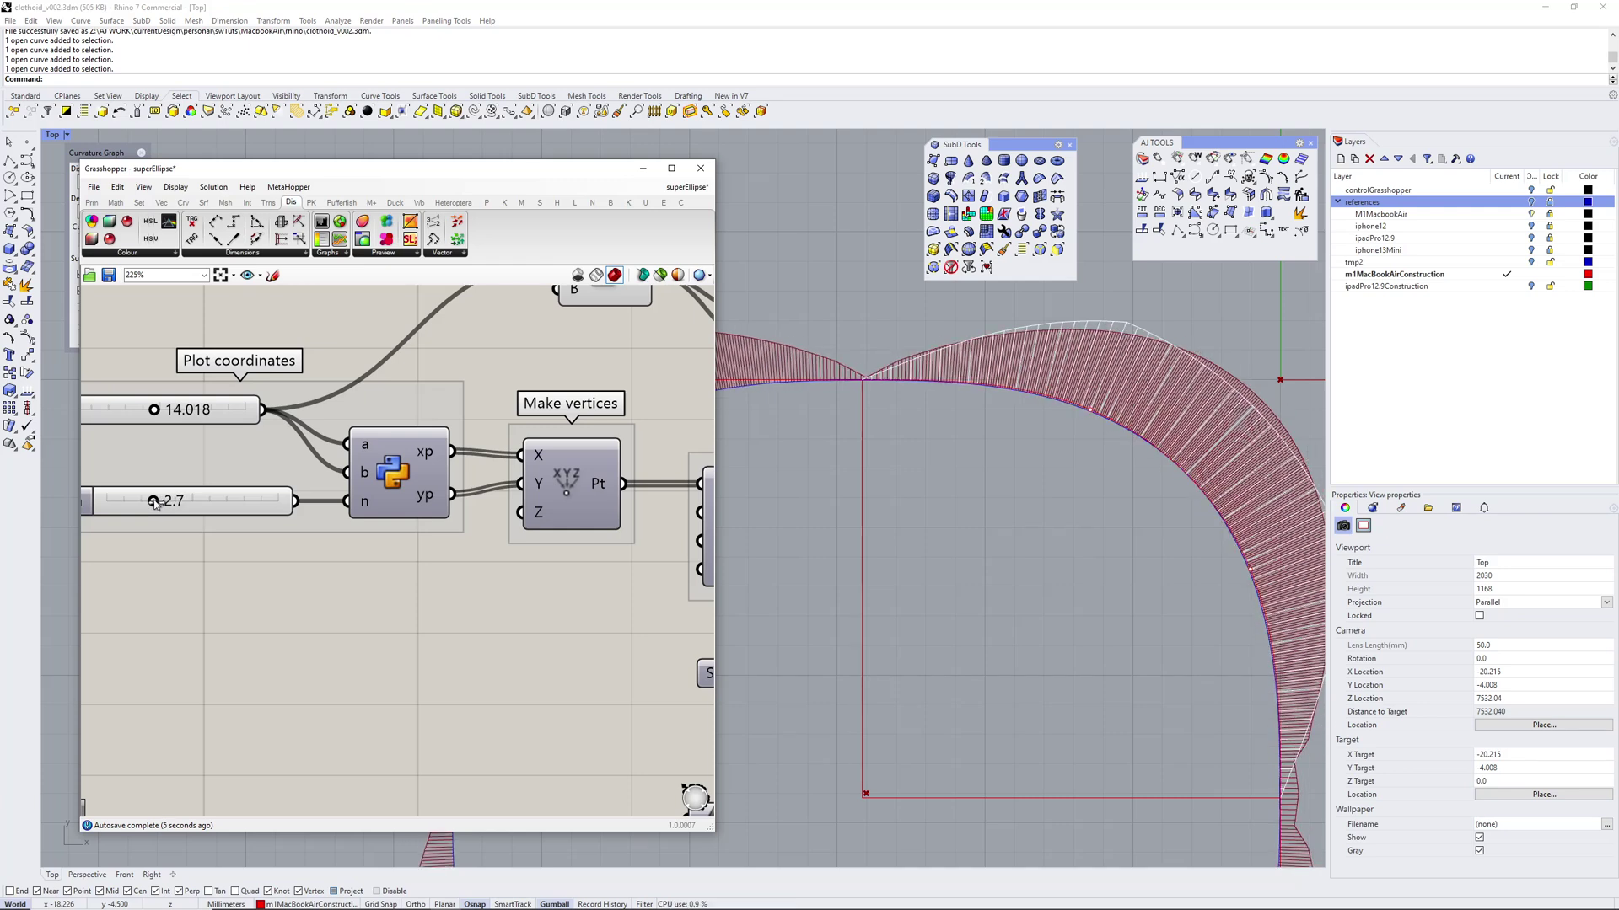
right_drag(159, 550, 212, 564)
scroll(1009, 619, up, 2)
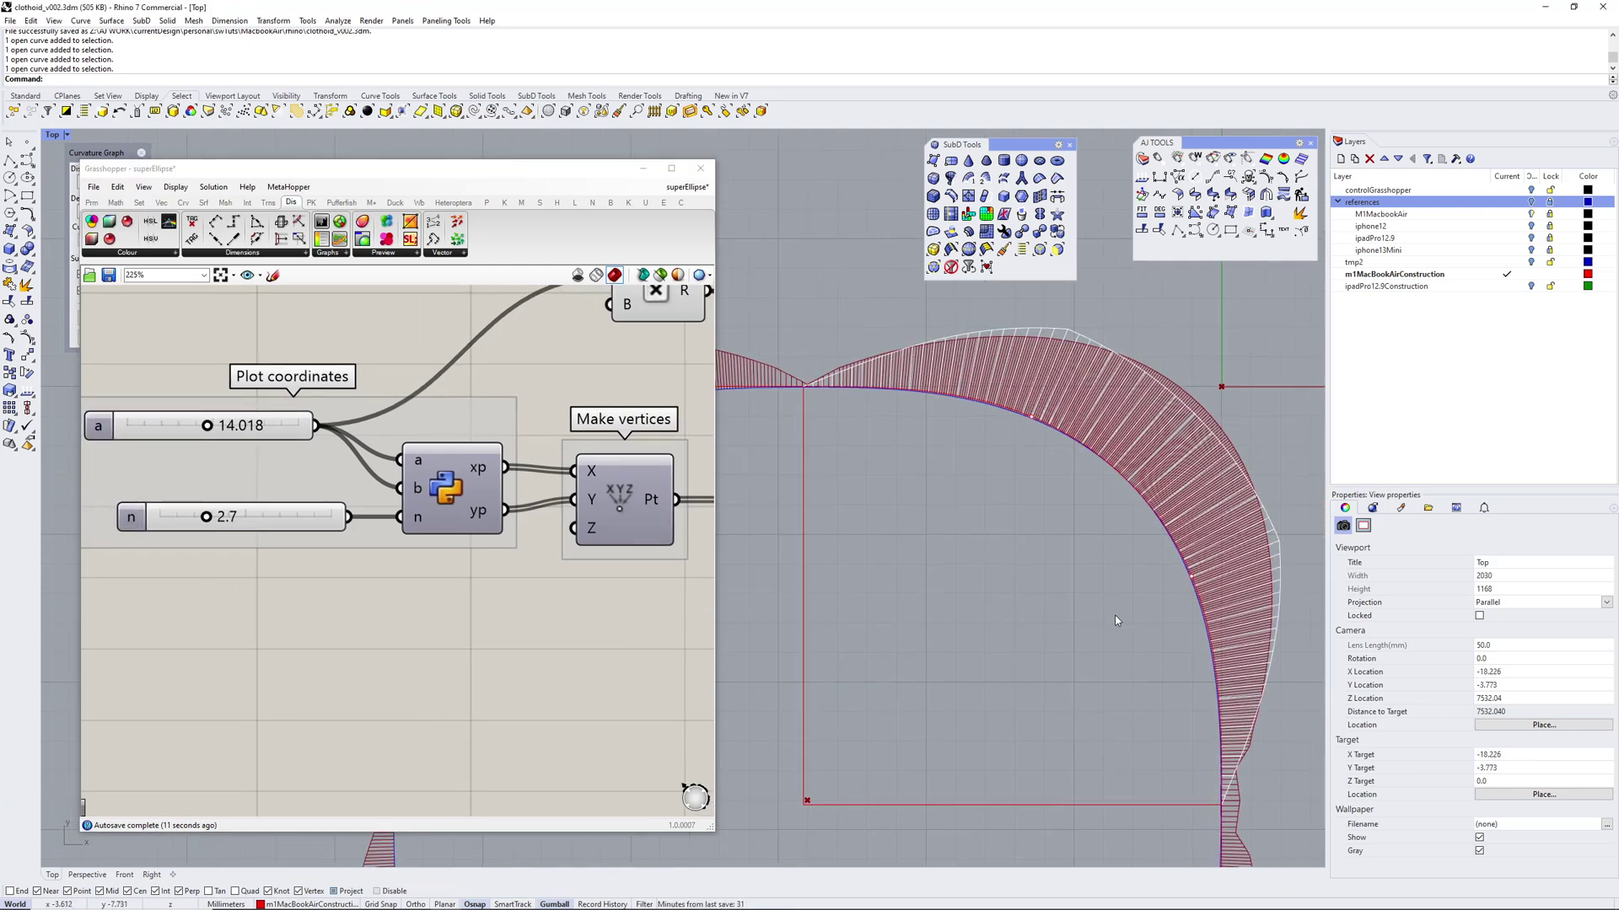
scroll(1074, 542, up, 4)
scroll(995, 514, down, 2)
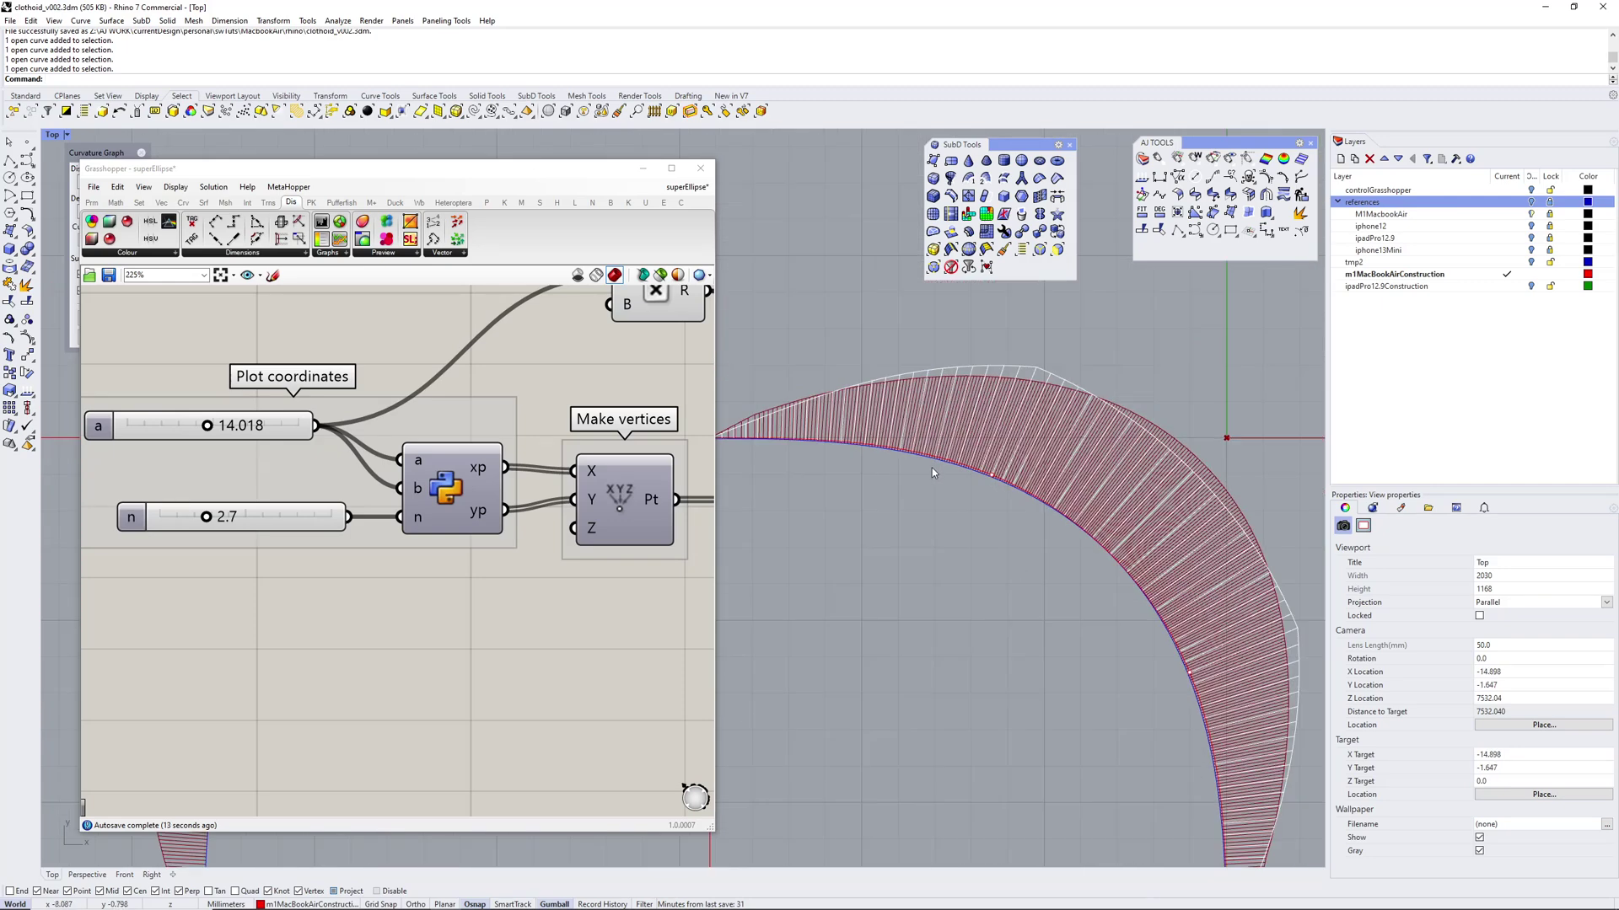
scroll(933, 468, up, 2)
click(935, 455)
key(Escape)
scroll(1013, 472, down, 5)
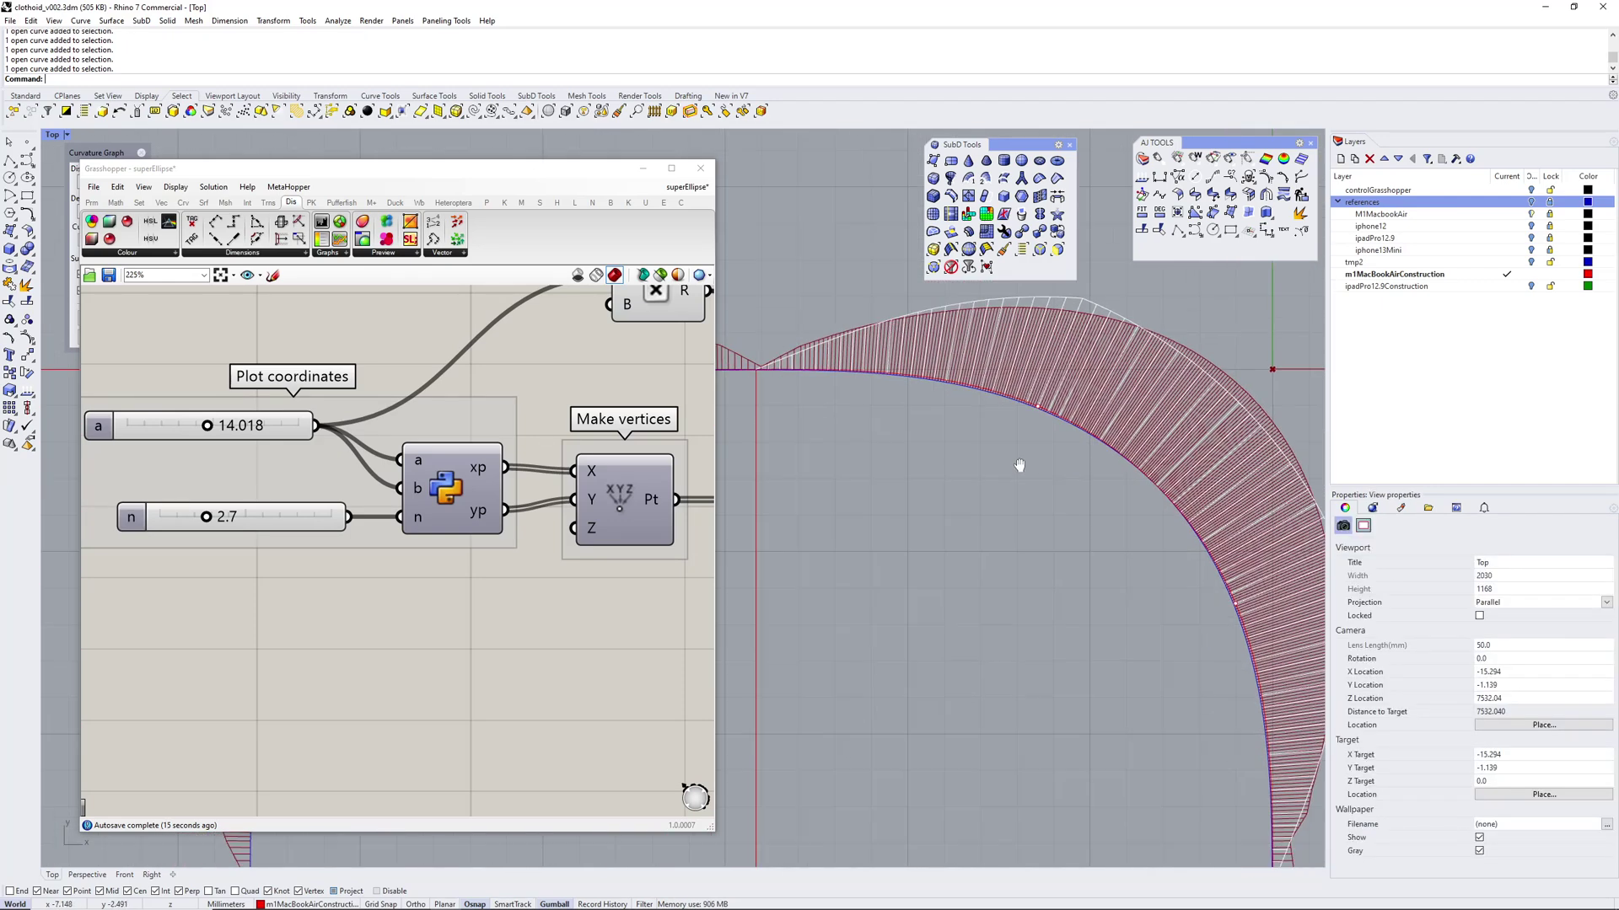
right_drag(1014, 503, 1021, 525)
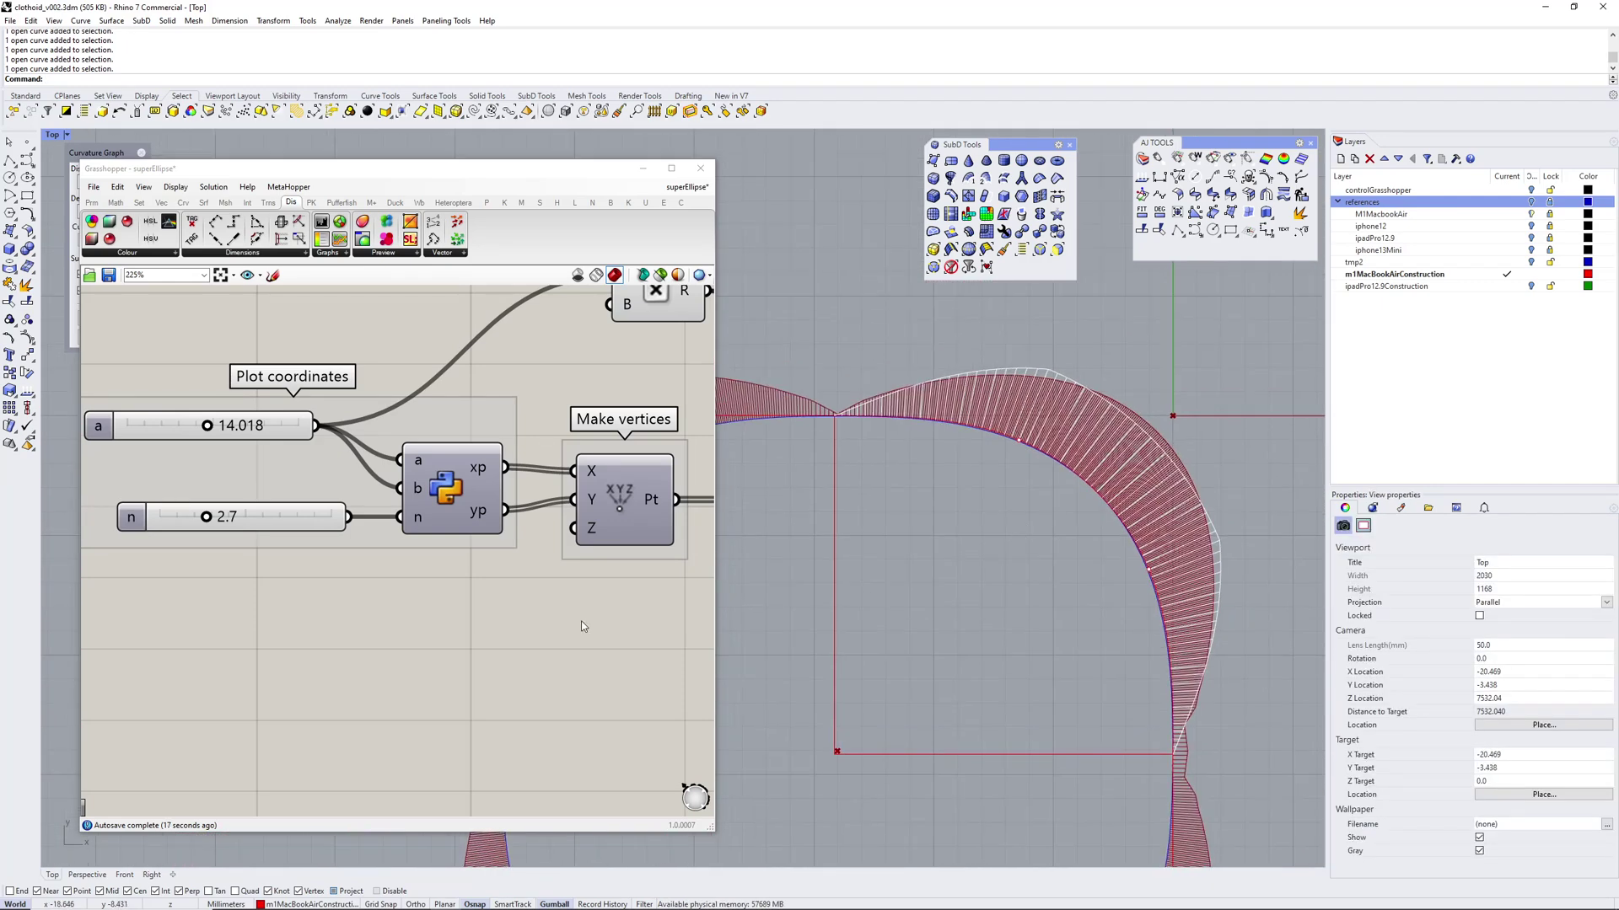
right_drag(580, 628, 455, 634)
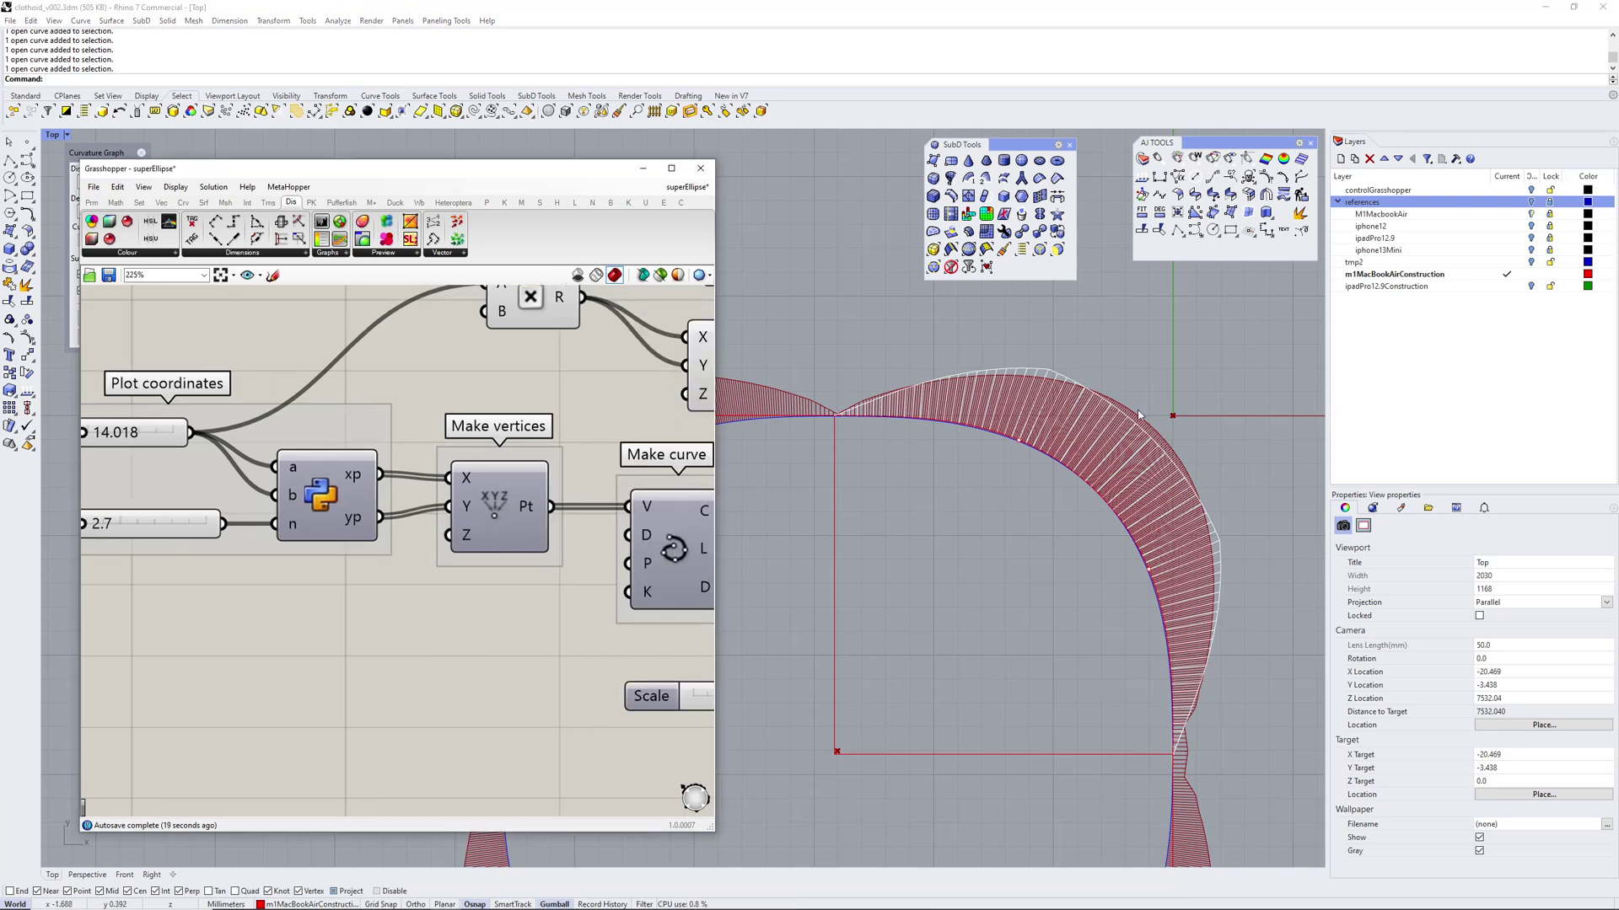
right_drag(403, 432, 439, 491)
Move the Grasshopper window aside and close the Curvature Graph dialog to remove the corner curves' comb.
drag(235, 181, 243, 192)
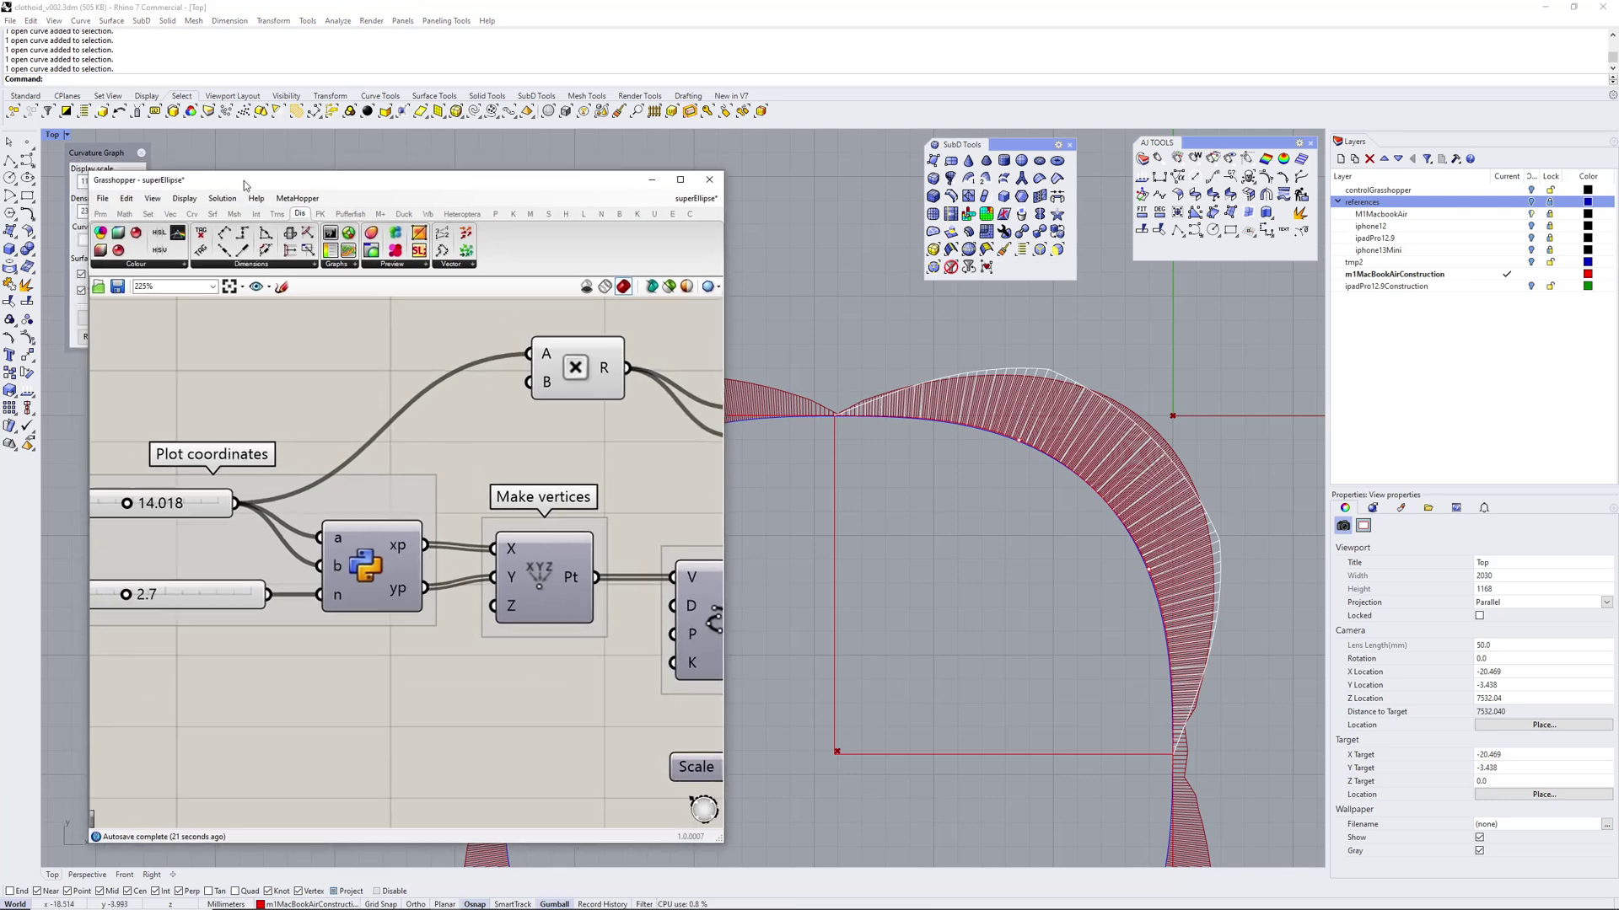
click(142, 157)
click(145, 150)
Enable the preview of the Make vertices point component to display the plotted superellipse points.
scroll(957, 543, down, 3)
scroll(998, 475, up, 3)
scroll(1166, 415, down, 2)
right_drag(632, 513, 423, 591)
scroll(426, 543, down, 1)
right_drag(586, 681, 544, 621)
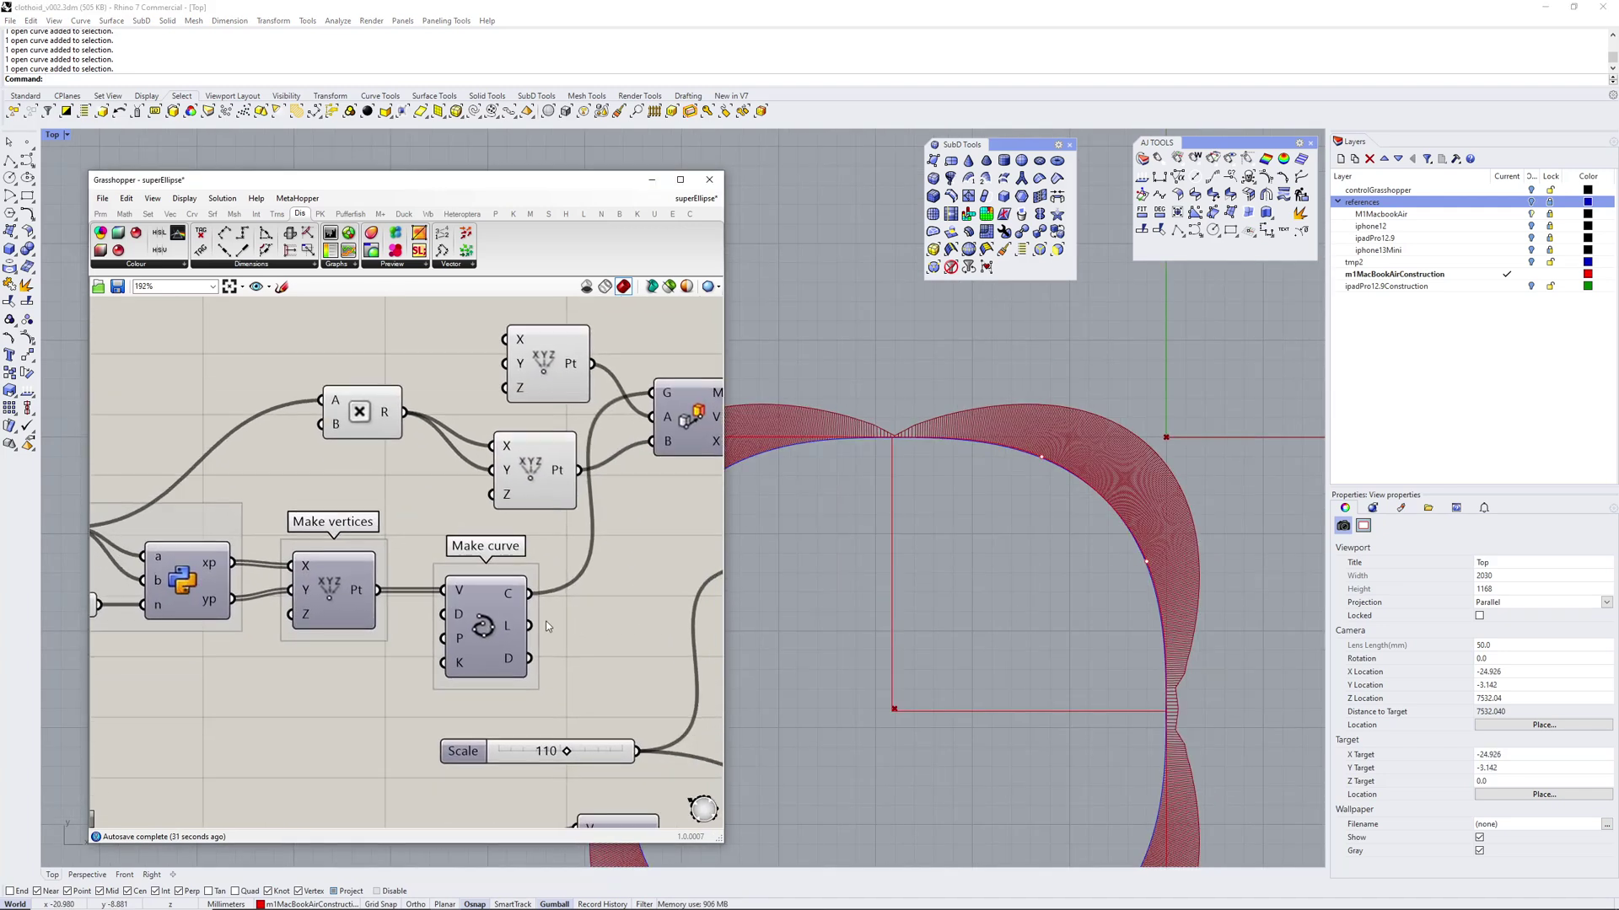
click(335, 600)
middle_click(336, 599)
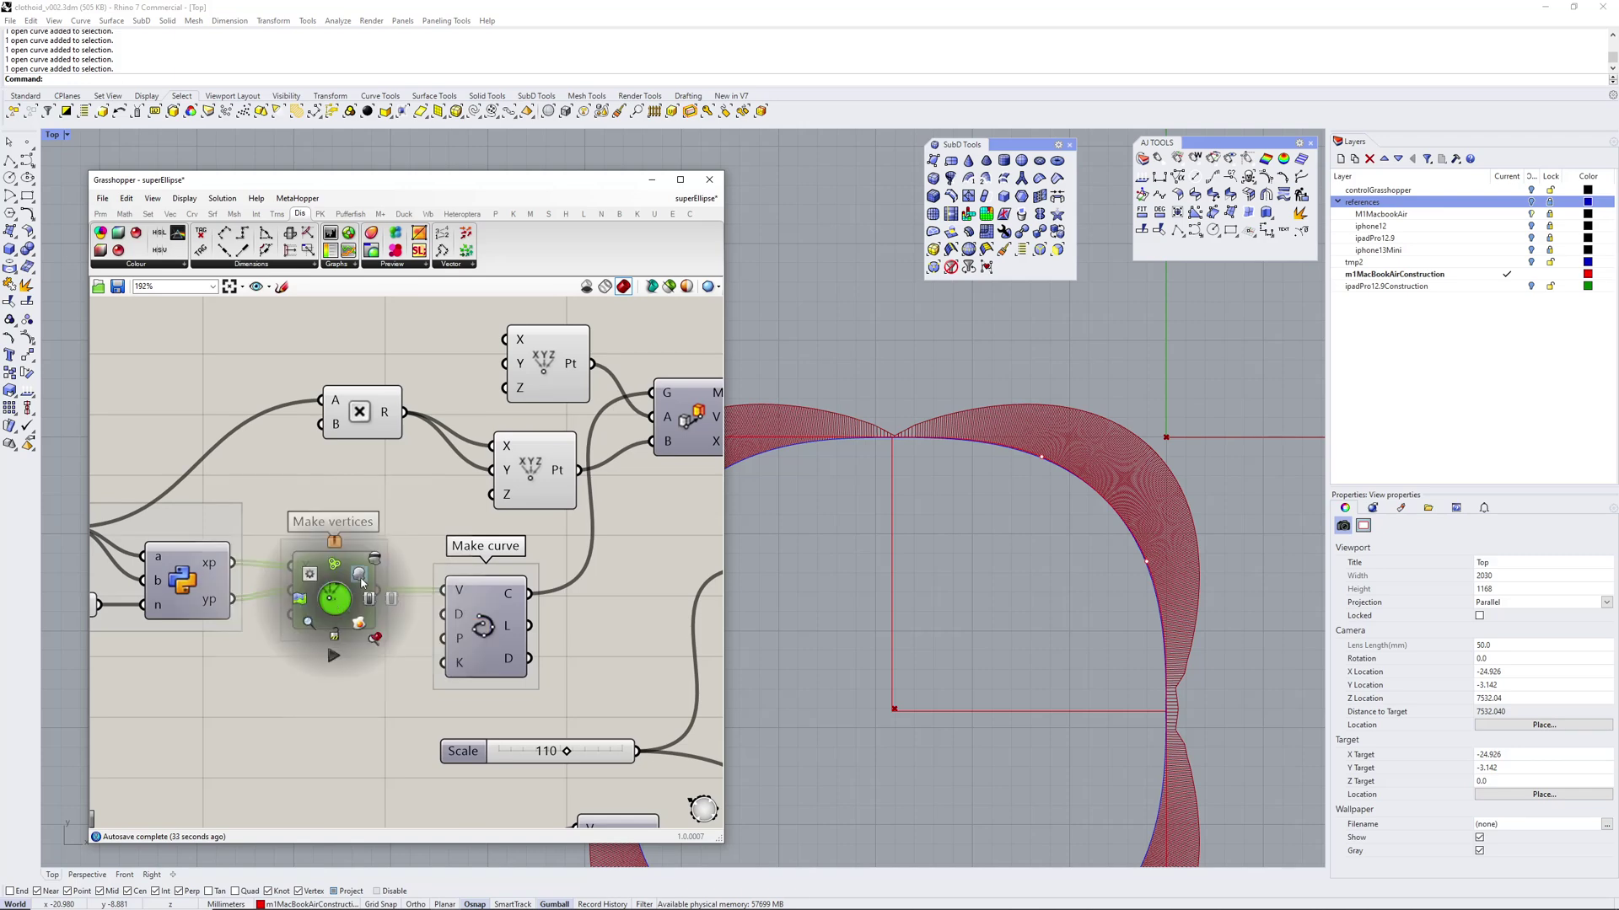
click(360, 577)
scroll(978, 556, down, 6)
right_drag(978, 557, 833, 620)
scroll(968, 410, up, 4)
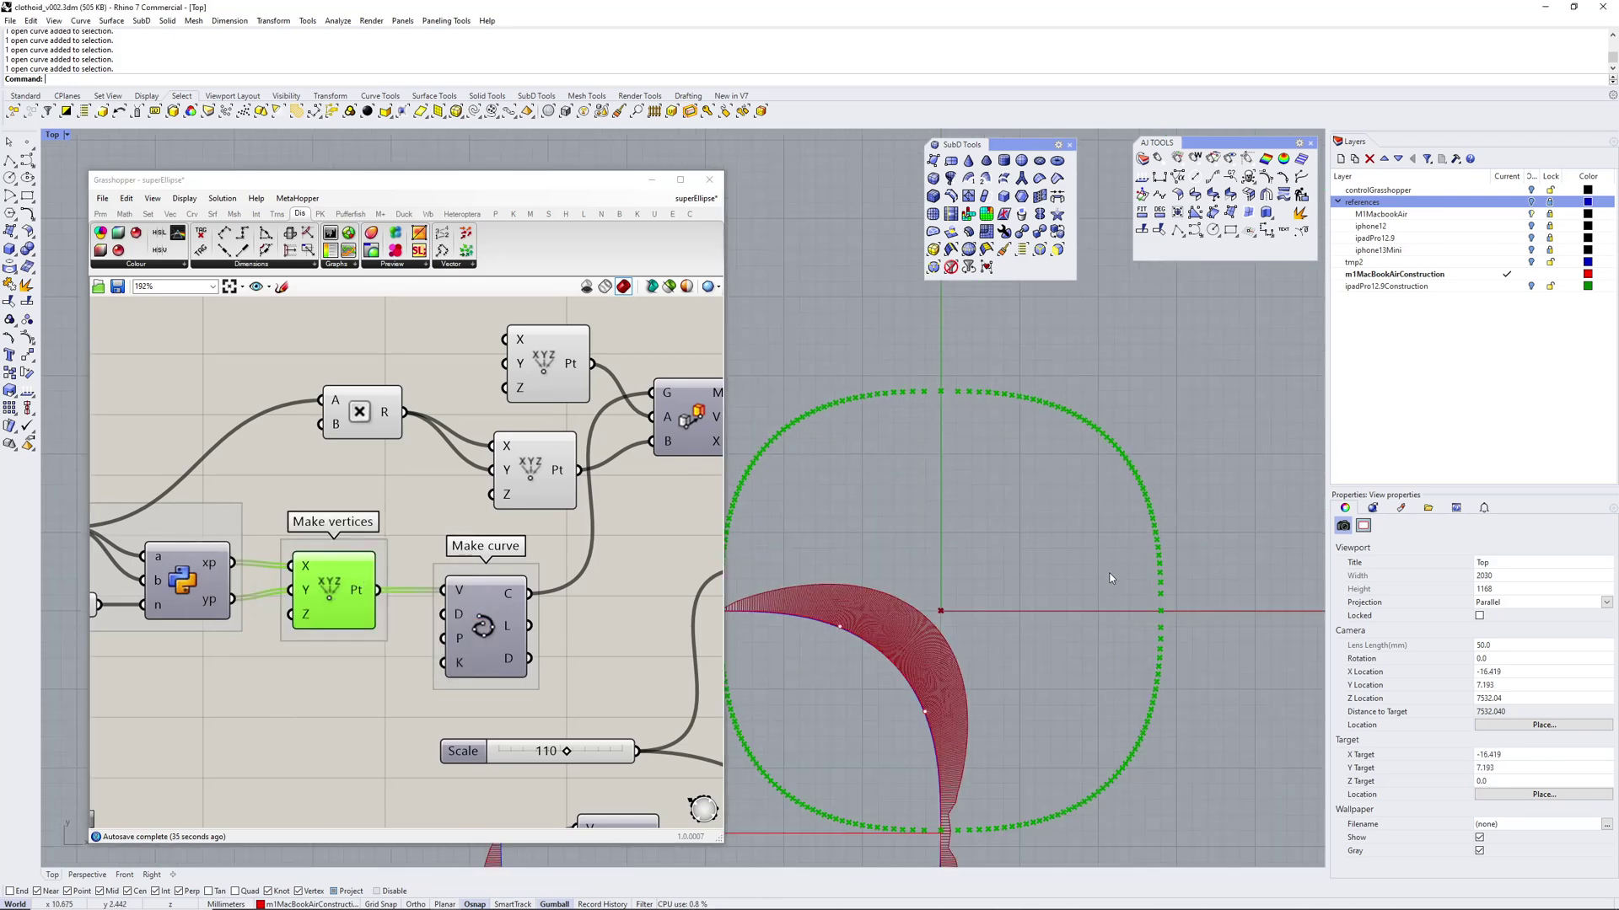
Disable the preview of the Make vertices point component and deselect it.
right_drag(339, 591, 286, 546)
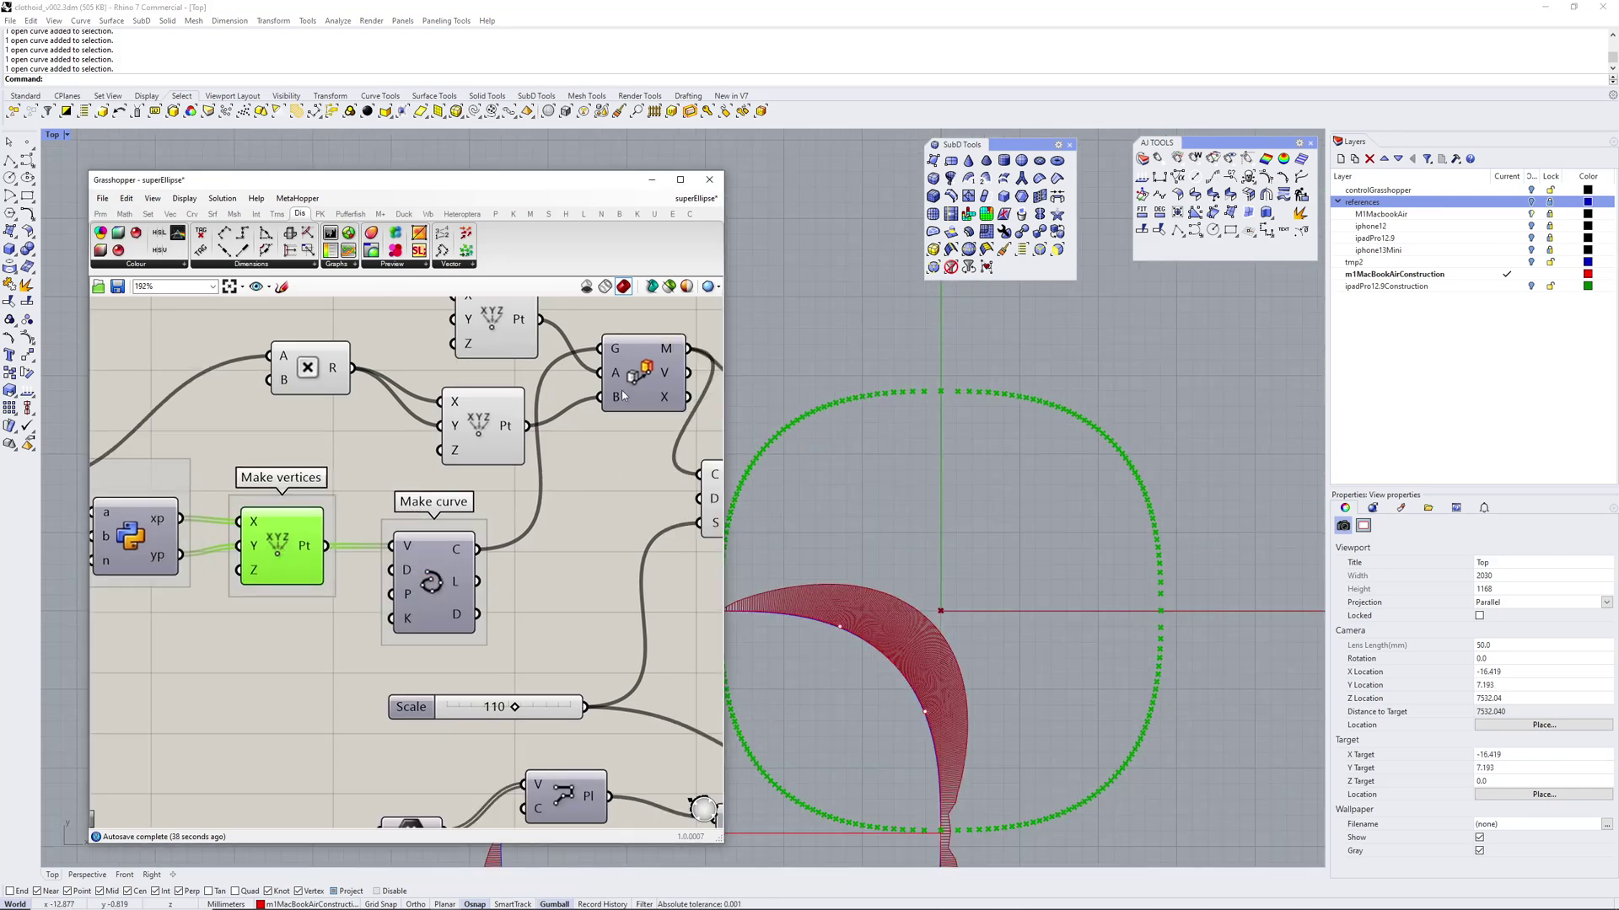
middle_click(295, 535)
click(327, 505)
click(348, 491)
scroll(533, 548, down, 1)
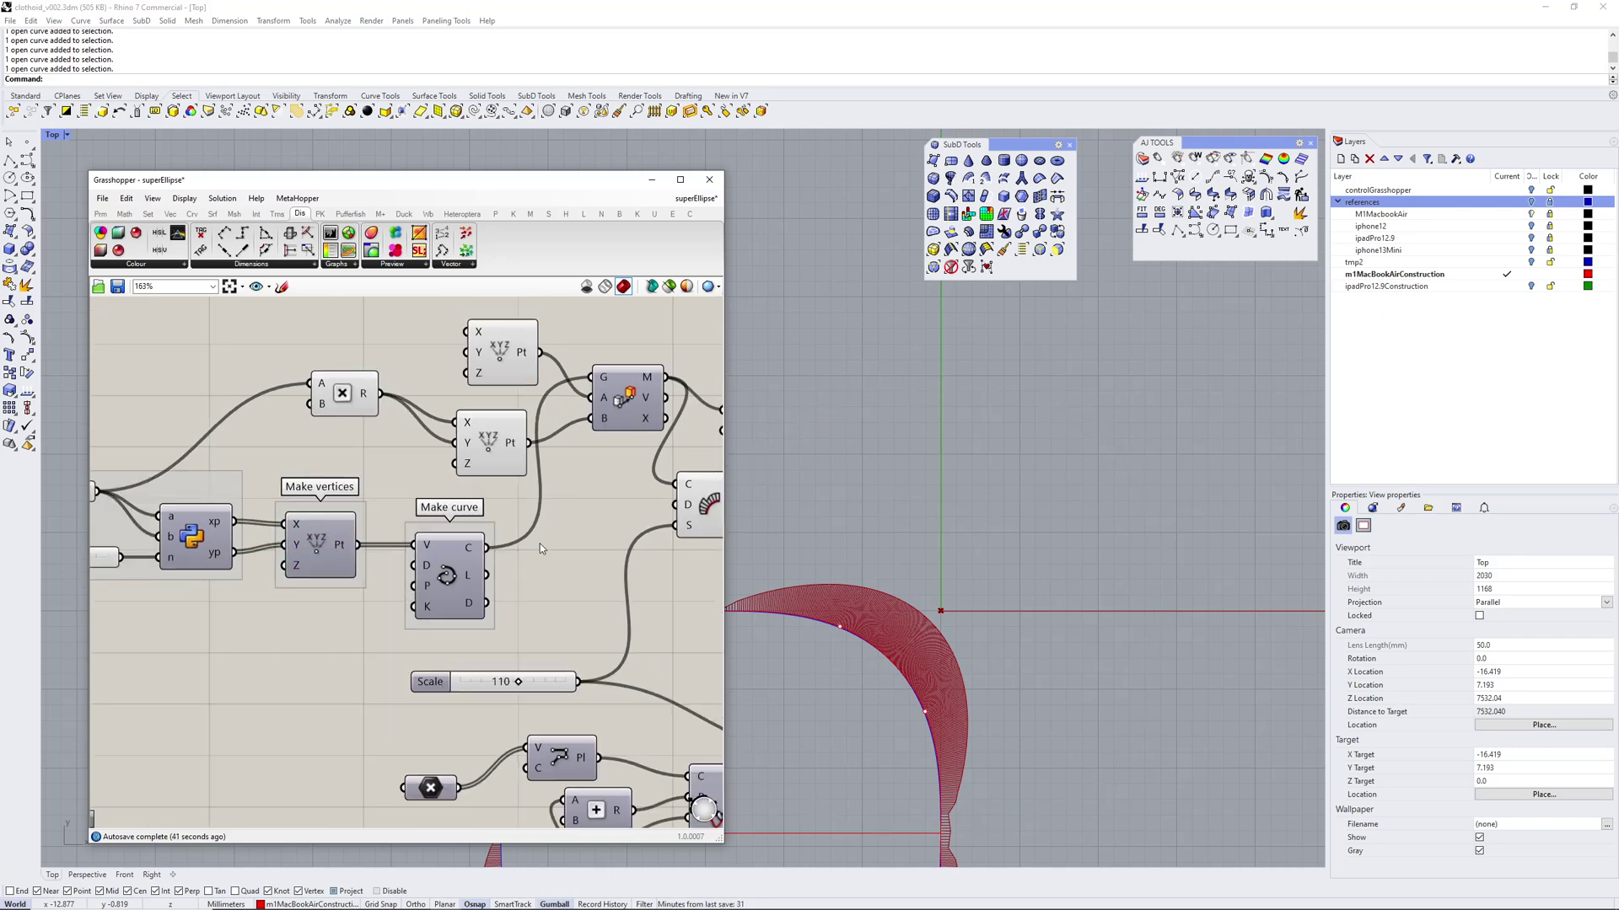
Set the knot style input of the Make curve component to Uniform Spacing.
right_drag(507, 614, 299, 529)
right_drag(897, 633, 1034, 492)
scroll(1035, 491, down, 2)
scroll(1098, 533, up, 4)
right_drag(1087, 619, 1205, 587)
scroll(1098, 533, up, 2)
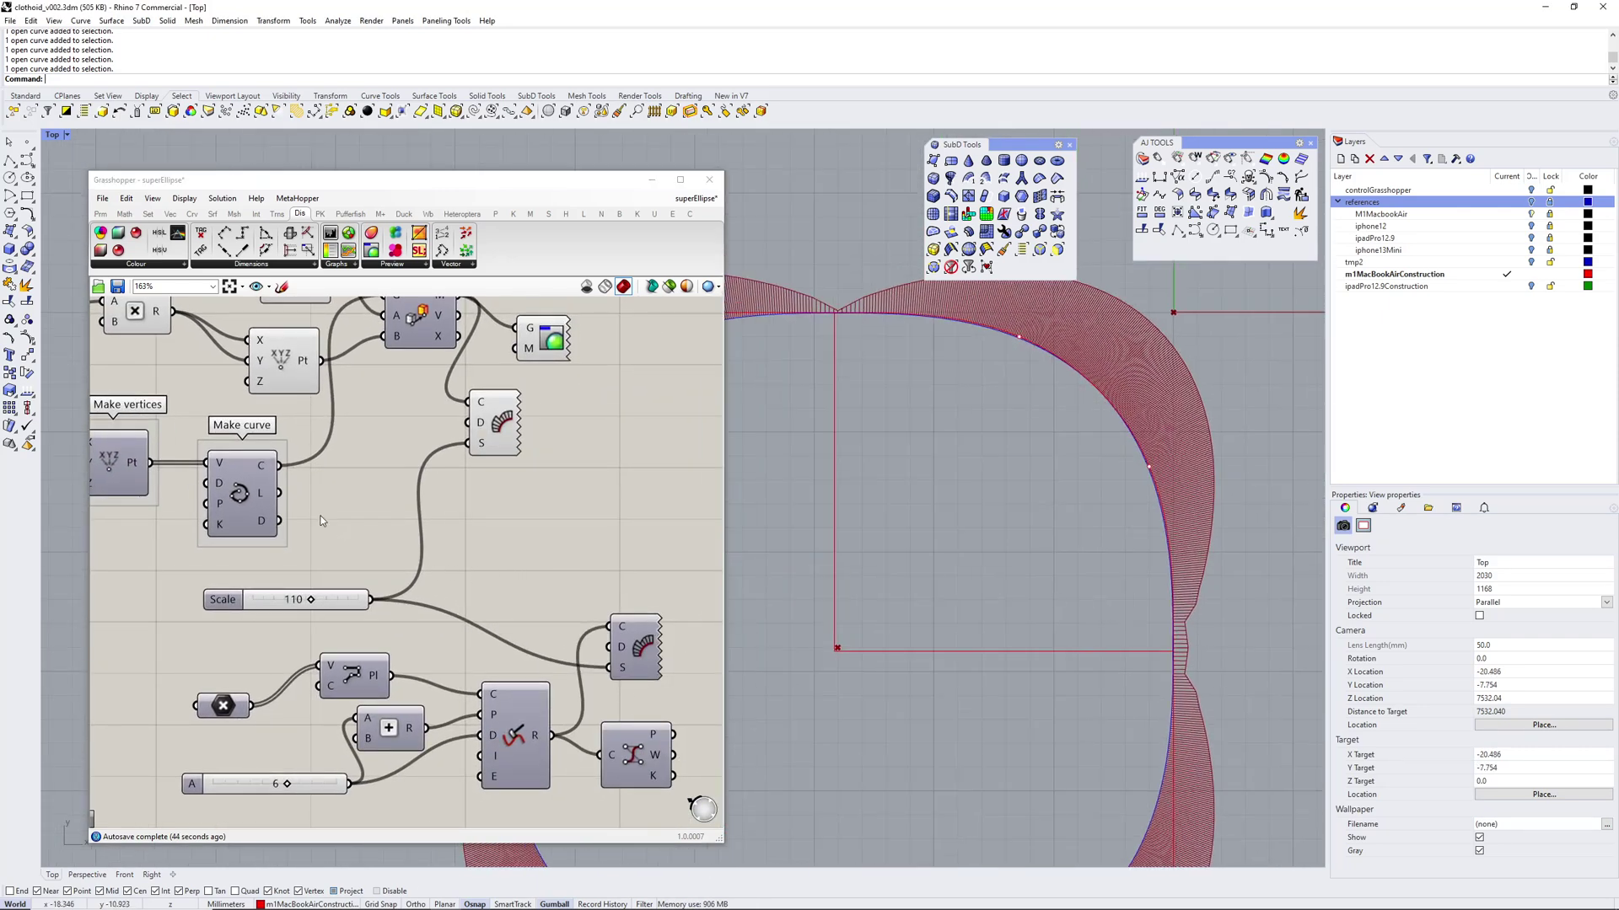
scroll(304, 512, up, 1)
right_click(330, 542)
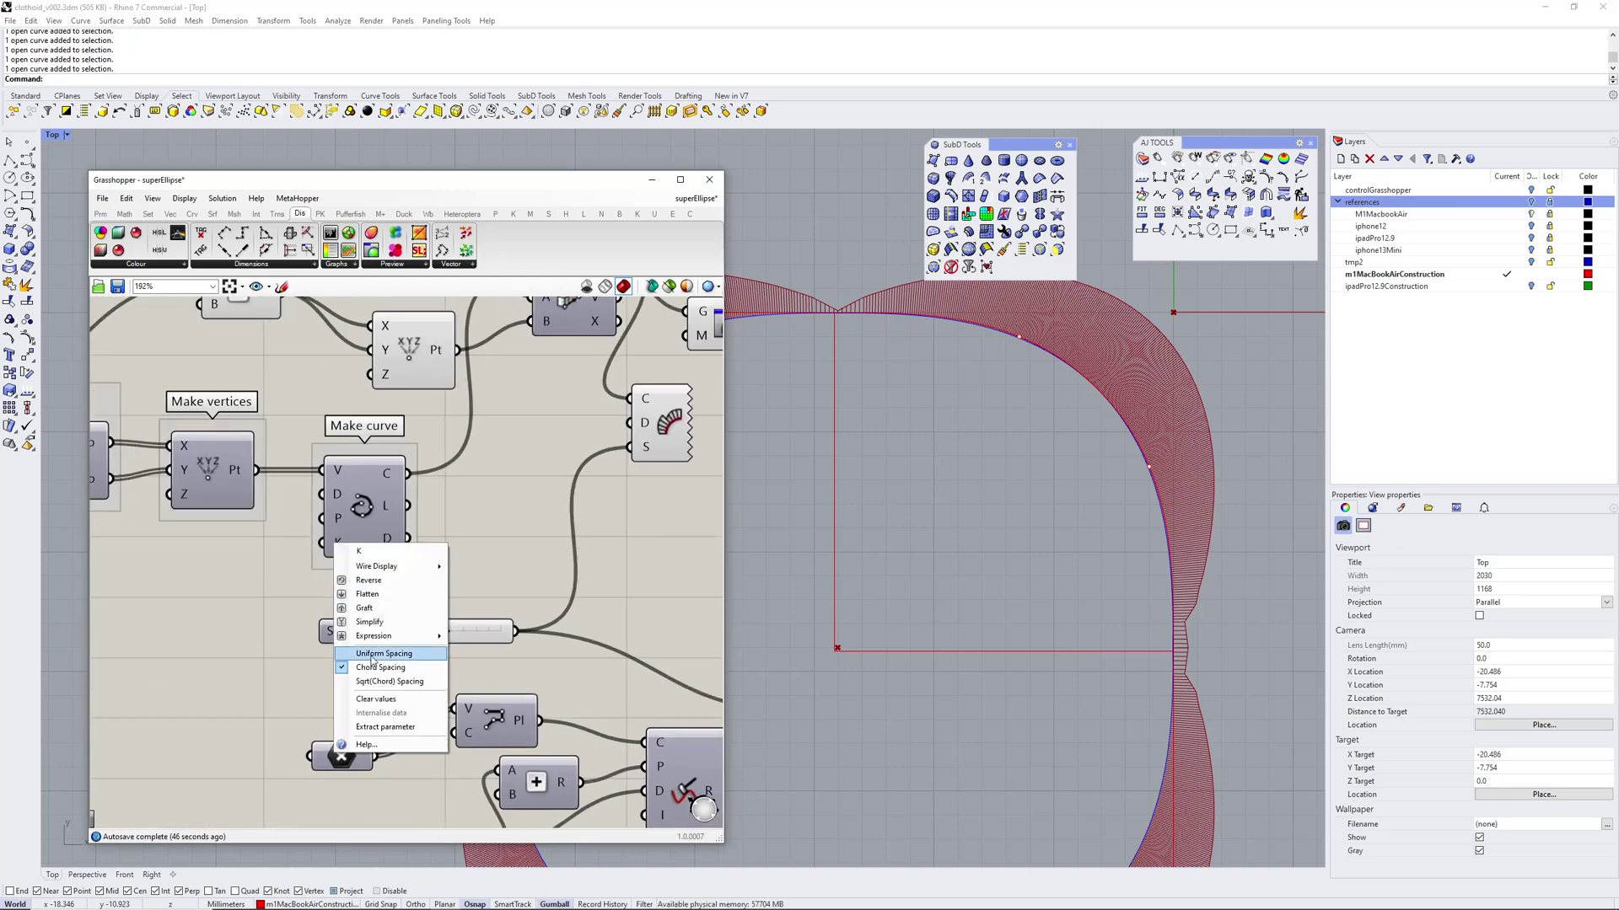
click(372, 655)
right_drag(1036, 591, 1054, 644)
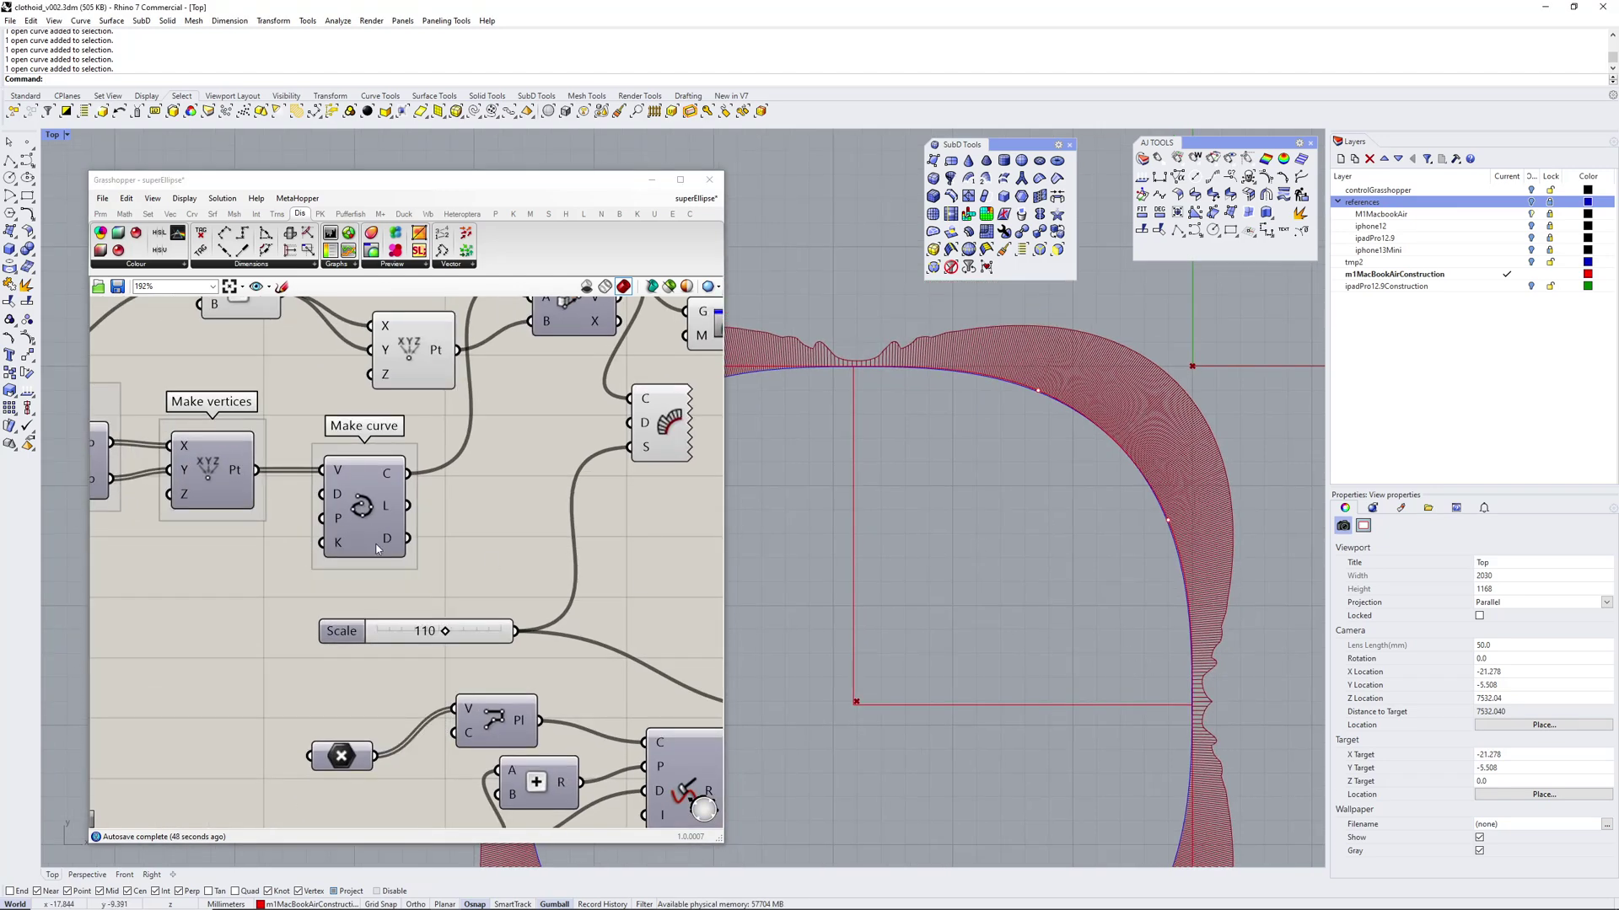
Return the Make curve component's knot style to Chord Spacing.
right_click(335, 542)
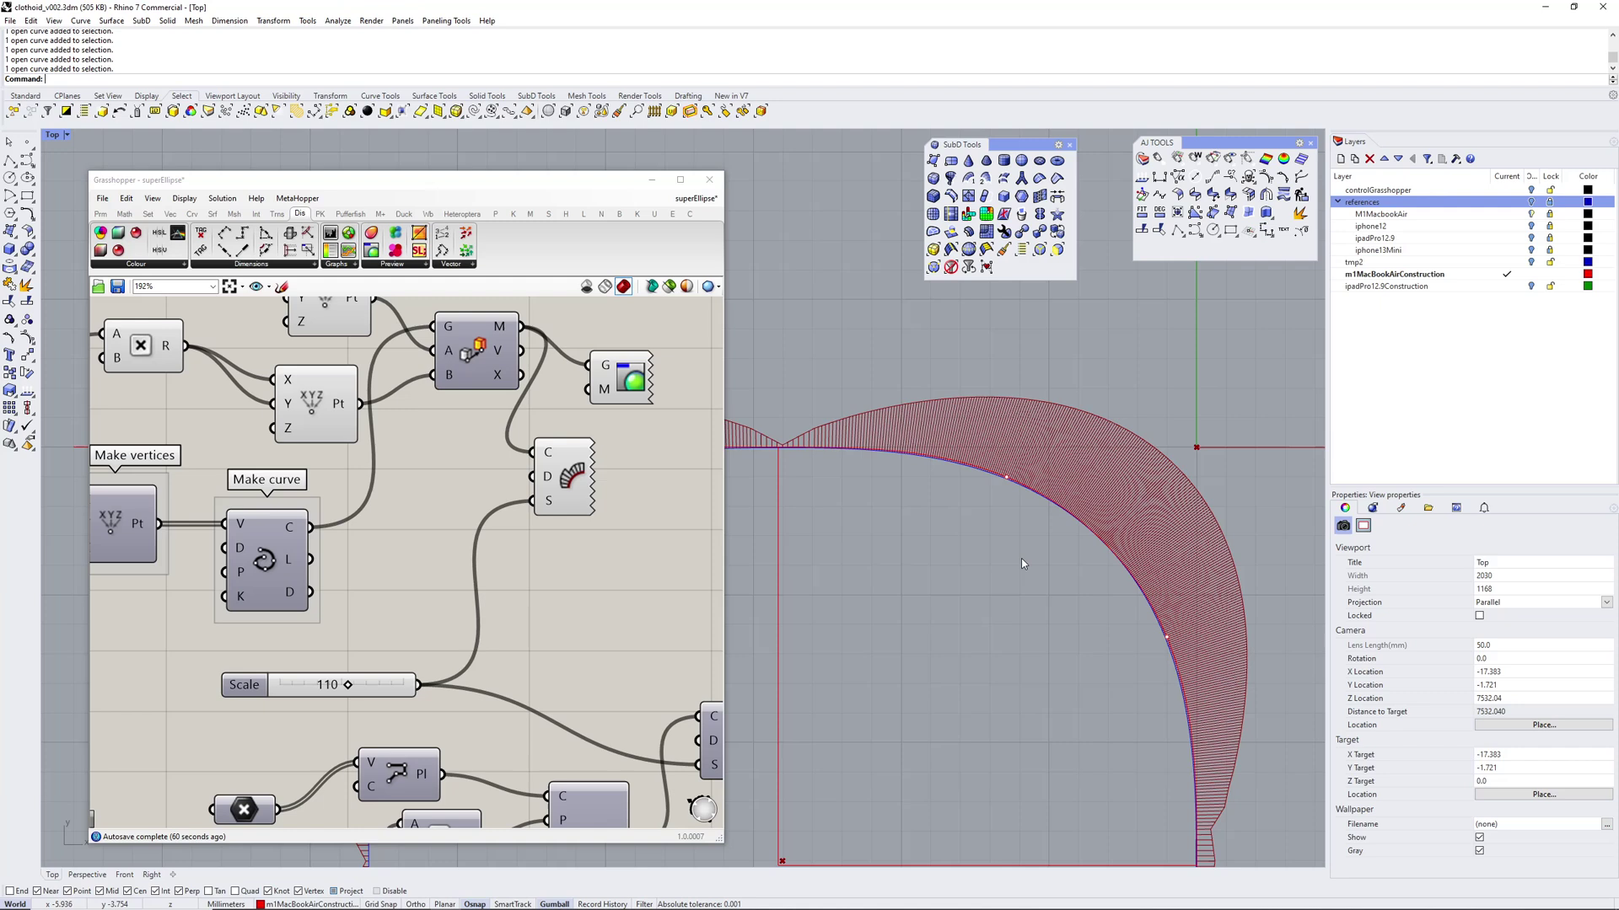
scroll(1022, 555, down, 2)
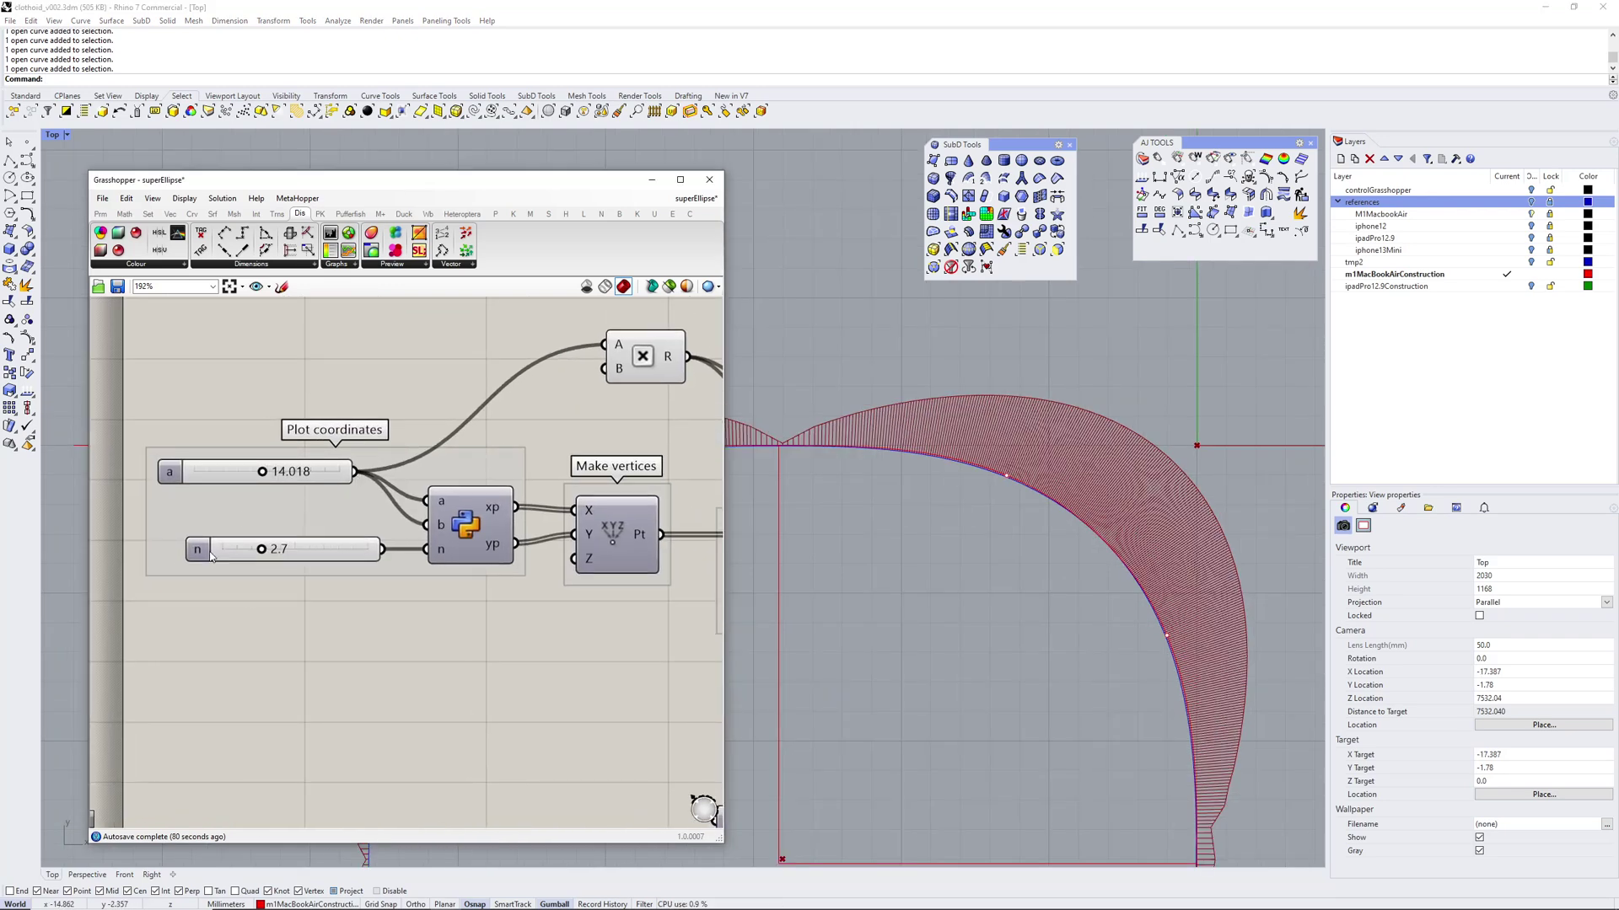
Examine the superellipse's curvature comb around the corner and at the transitions into the straight edges.
right_drag(596, 619, 535, 621)
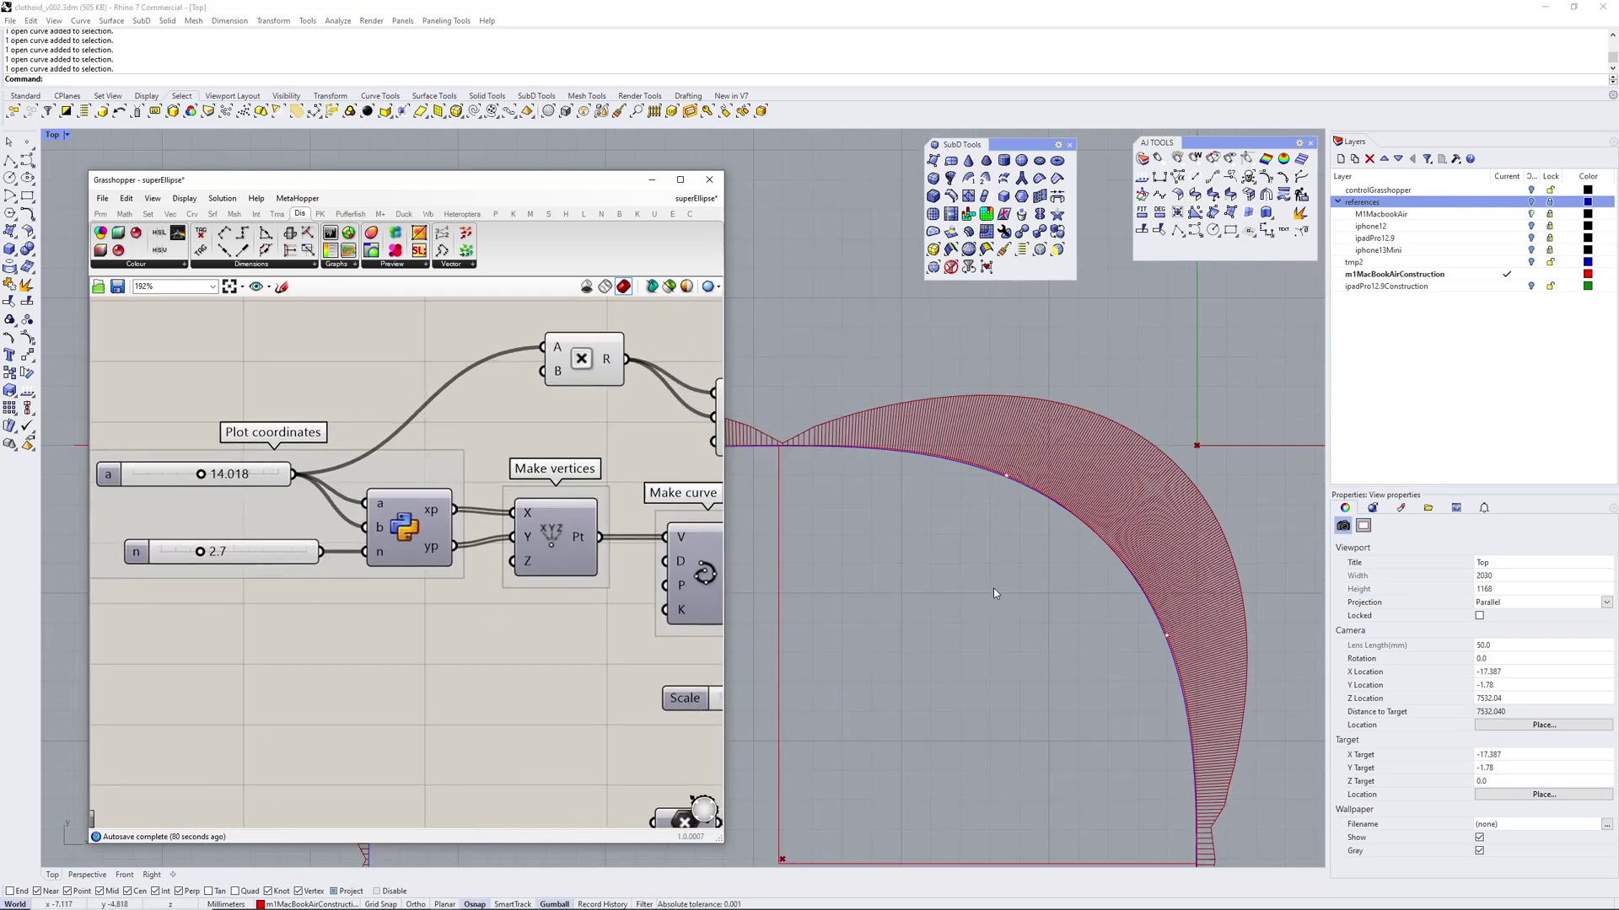
right_drag(1030, 548, 1117, 480)
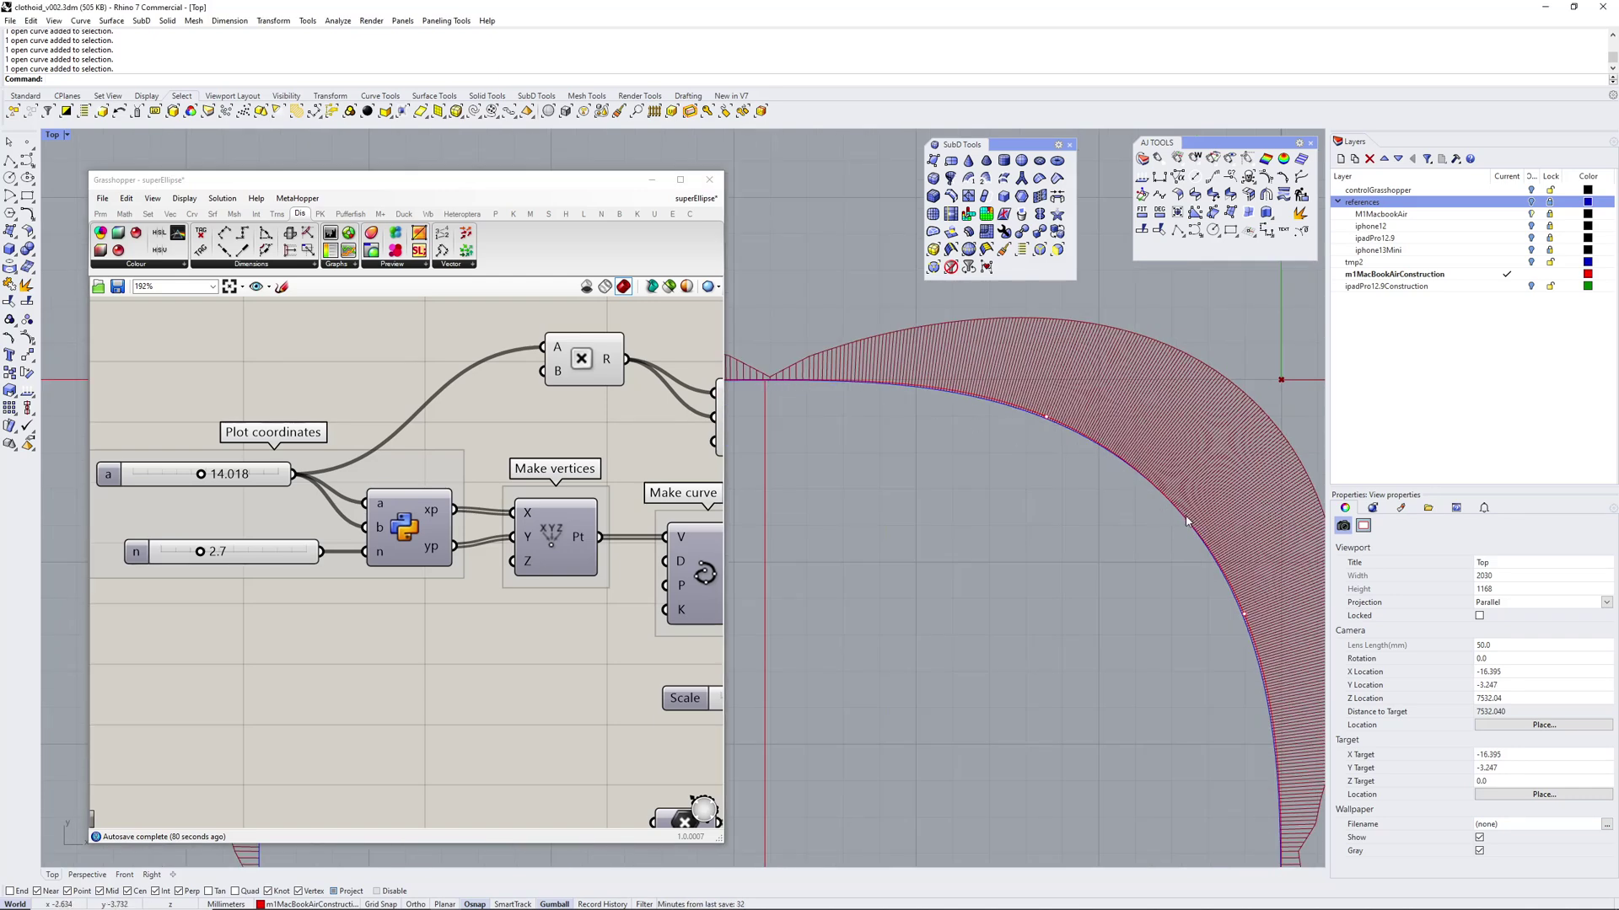
right_drag(1209, 551, 1172, 490)
scroll(1226, 706, down, 2)
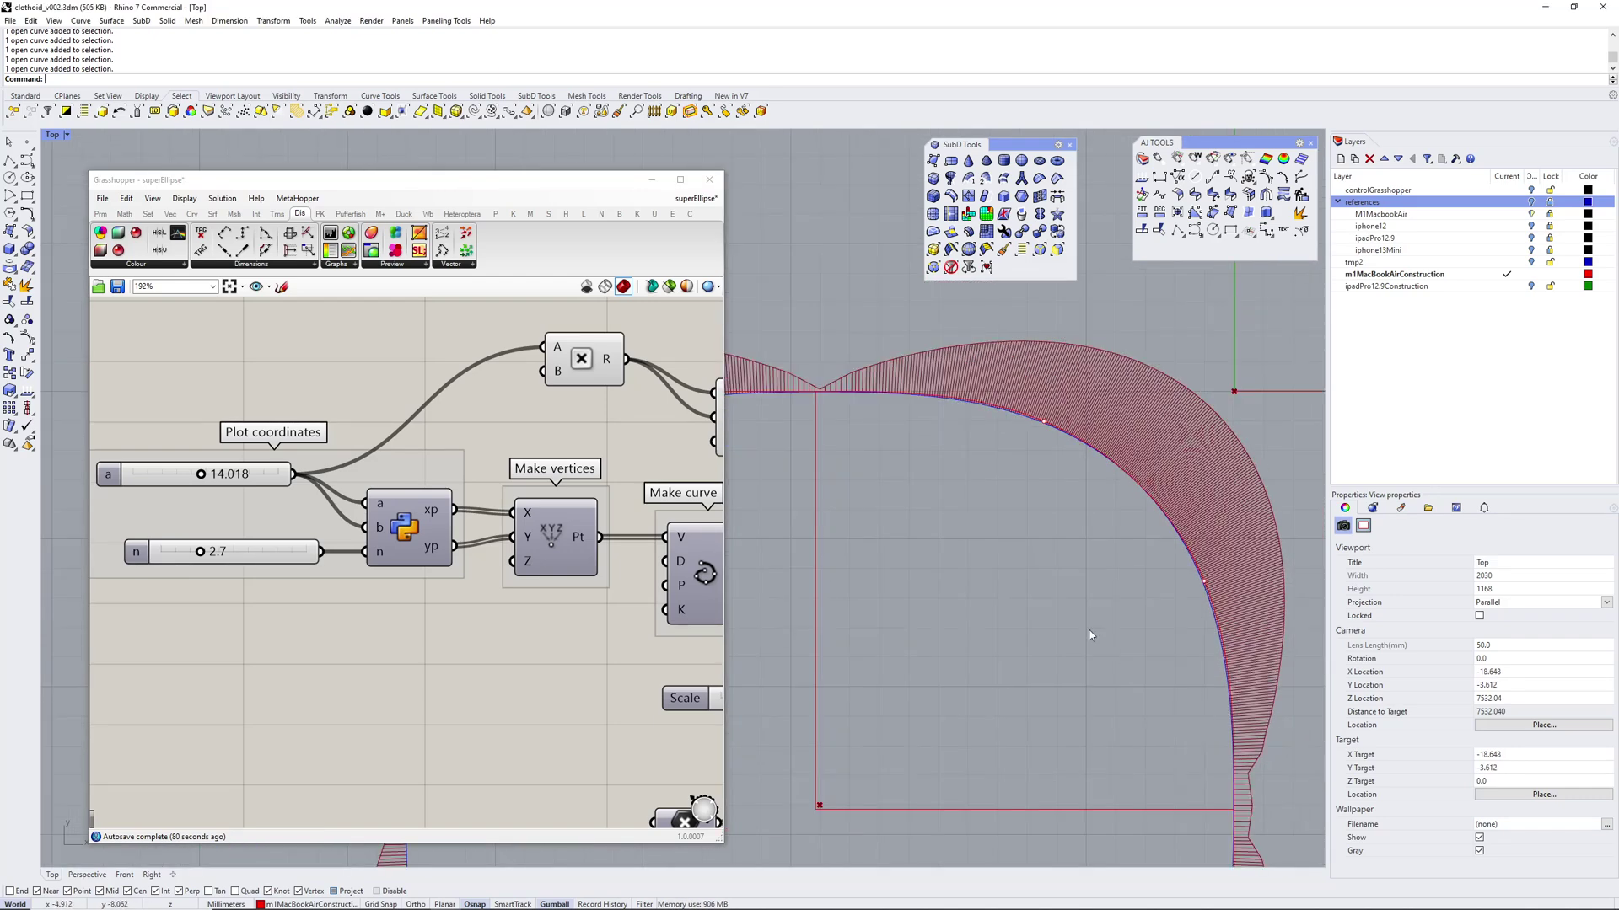
right_drag(864, 401, 907, 460)
scroll(951, 396, up, 2)
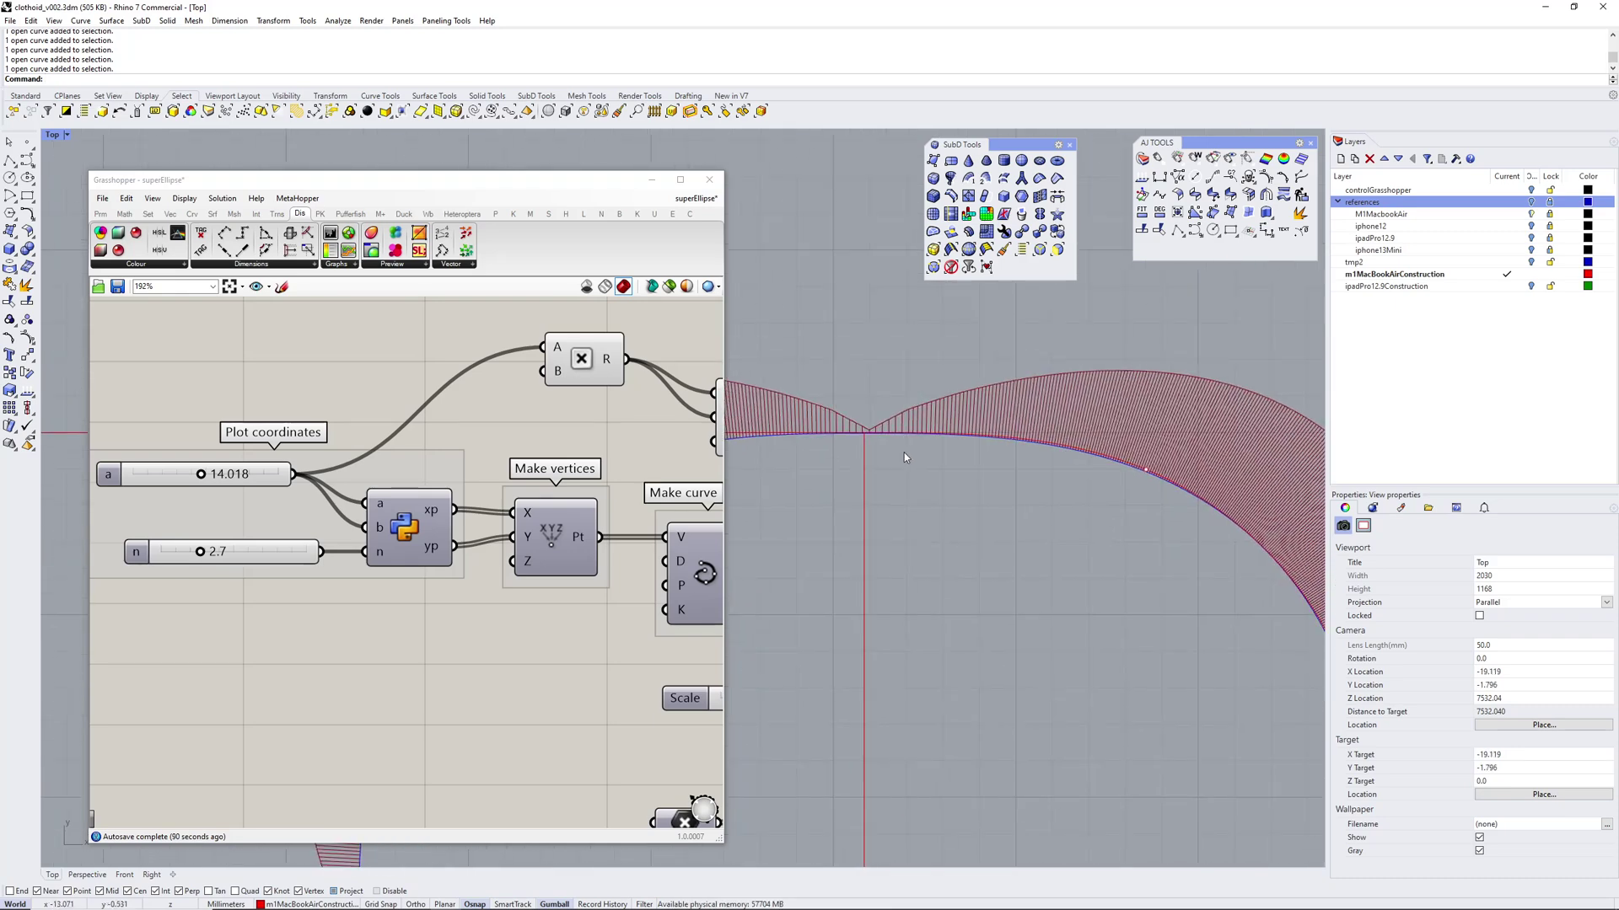
scroll(1003, 495, down, 4)
right_drag(1015, 497, 908, 417)
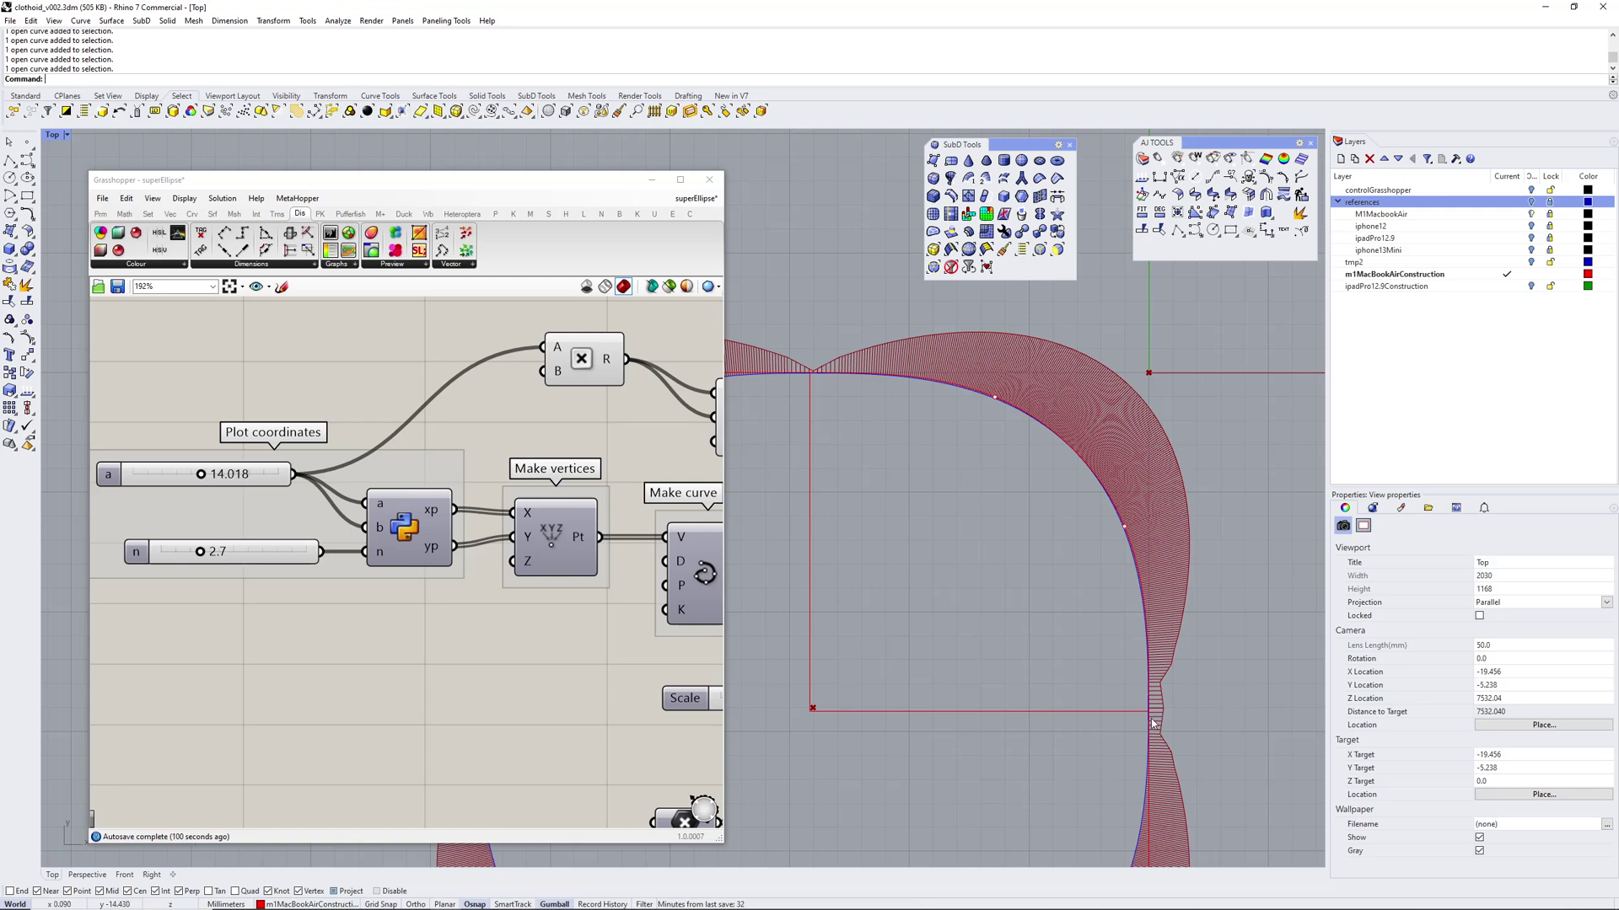
scroll(914, 472, down, 2)
right_drag(914, 472, 997, 529)
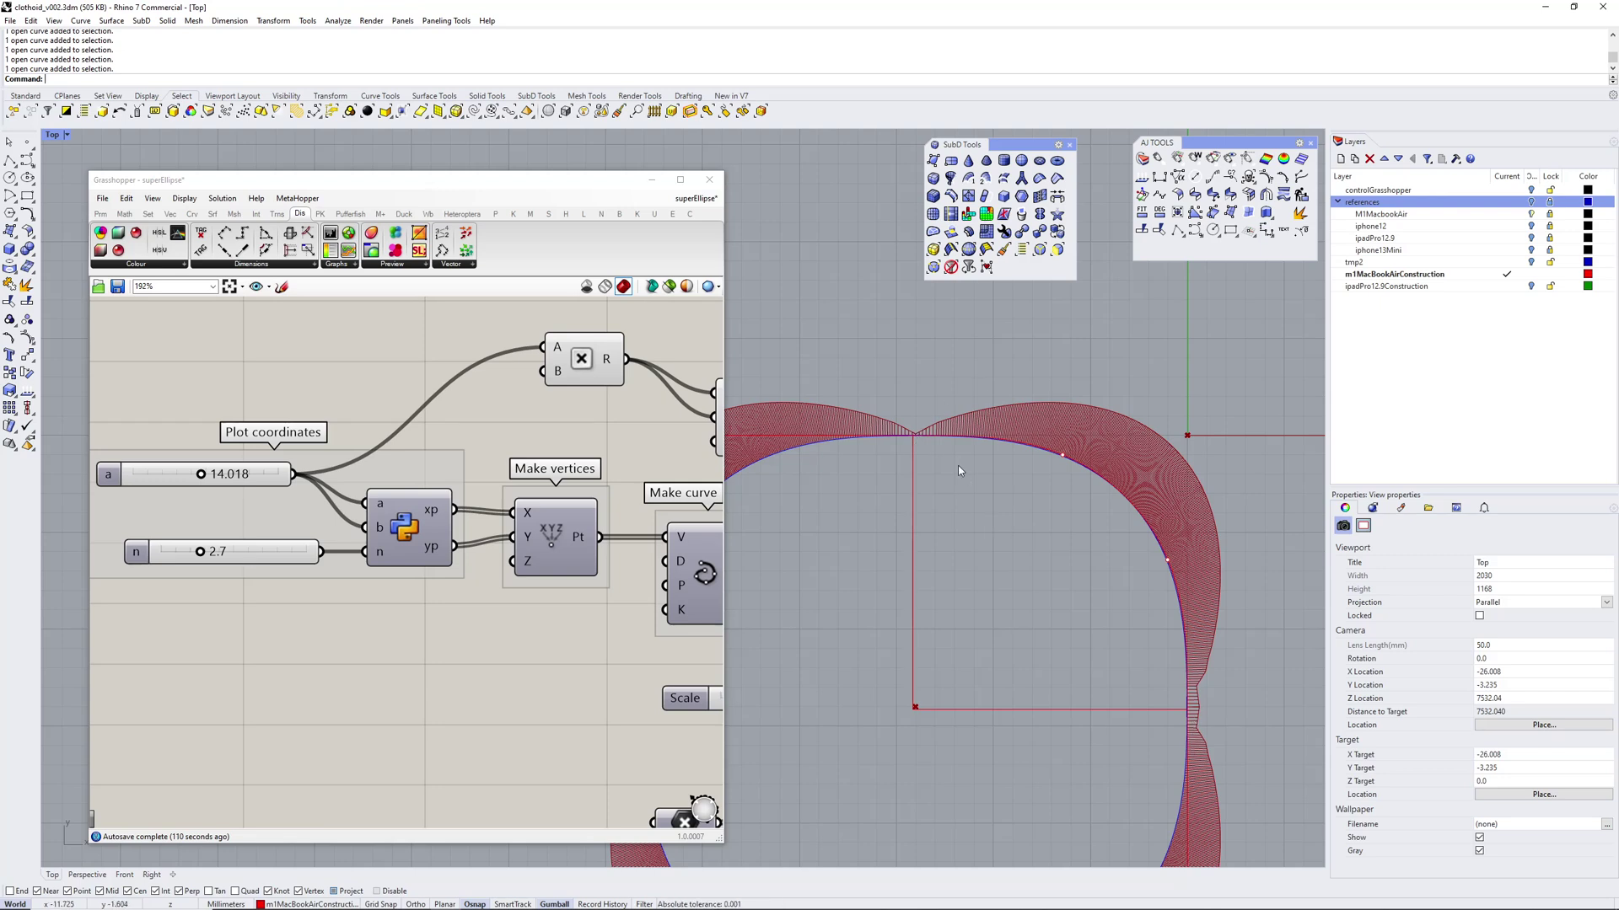
scroll(939, 523, down, 3)
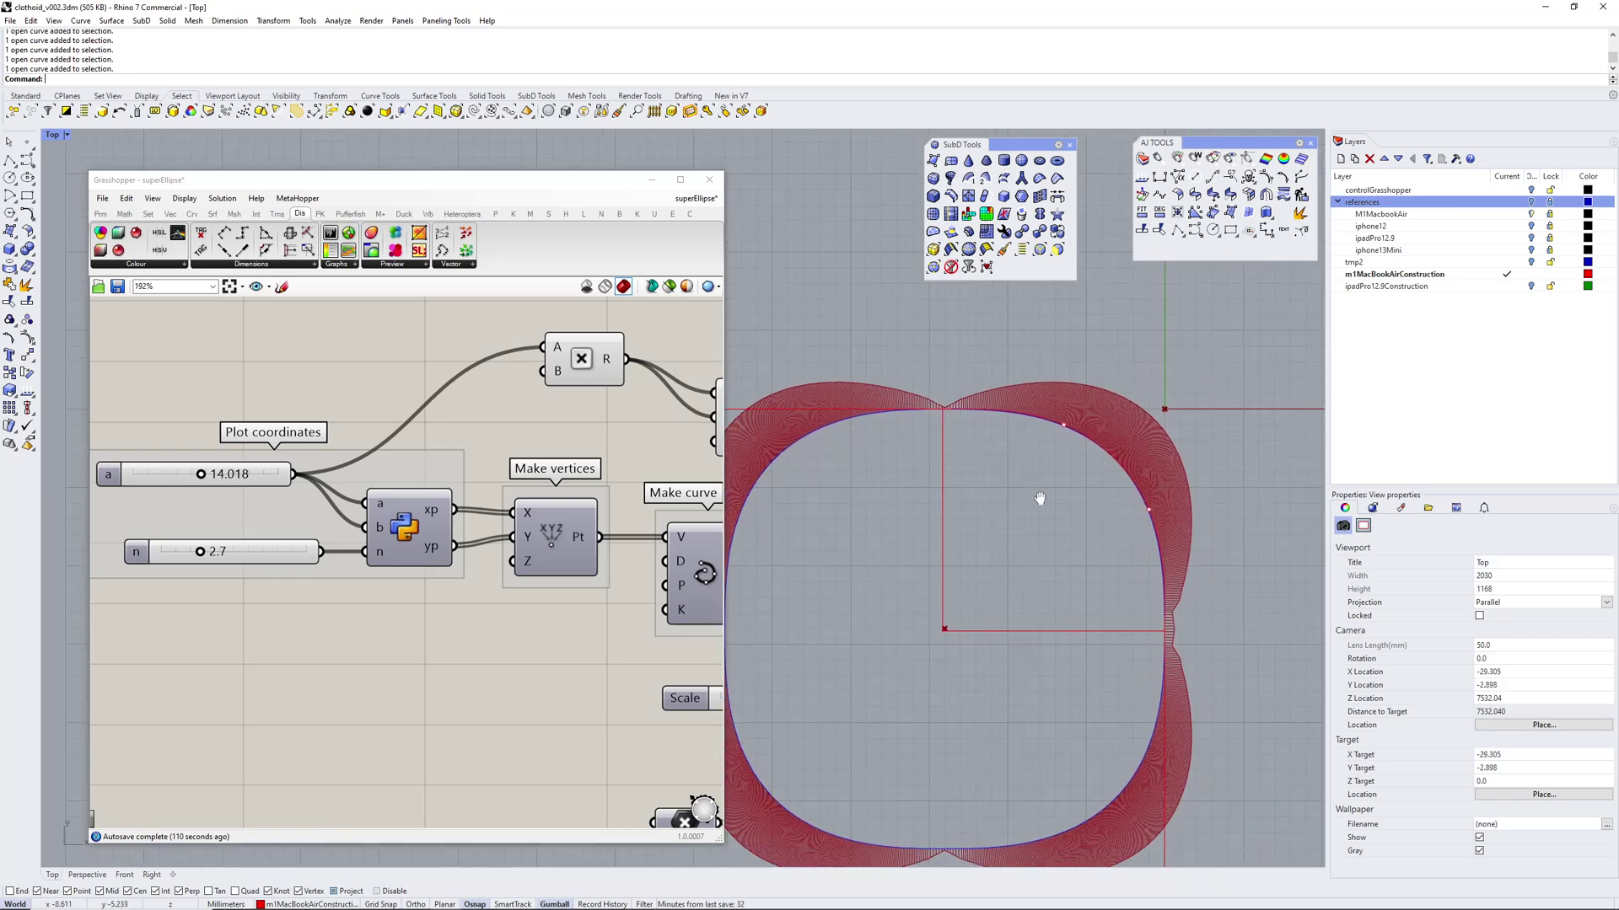
scroll(1032, 489, up, 3)
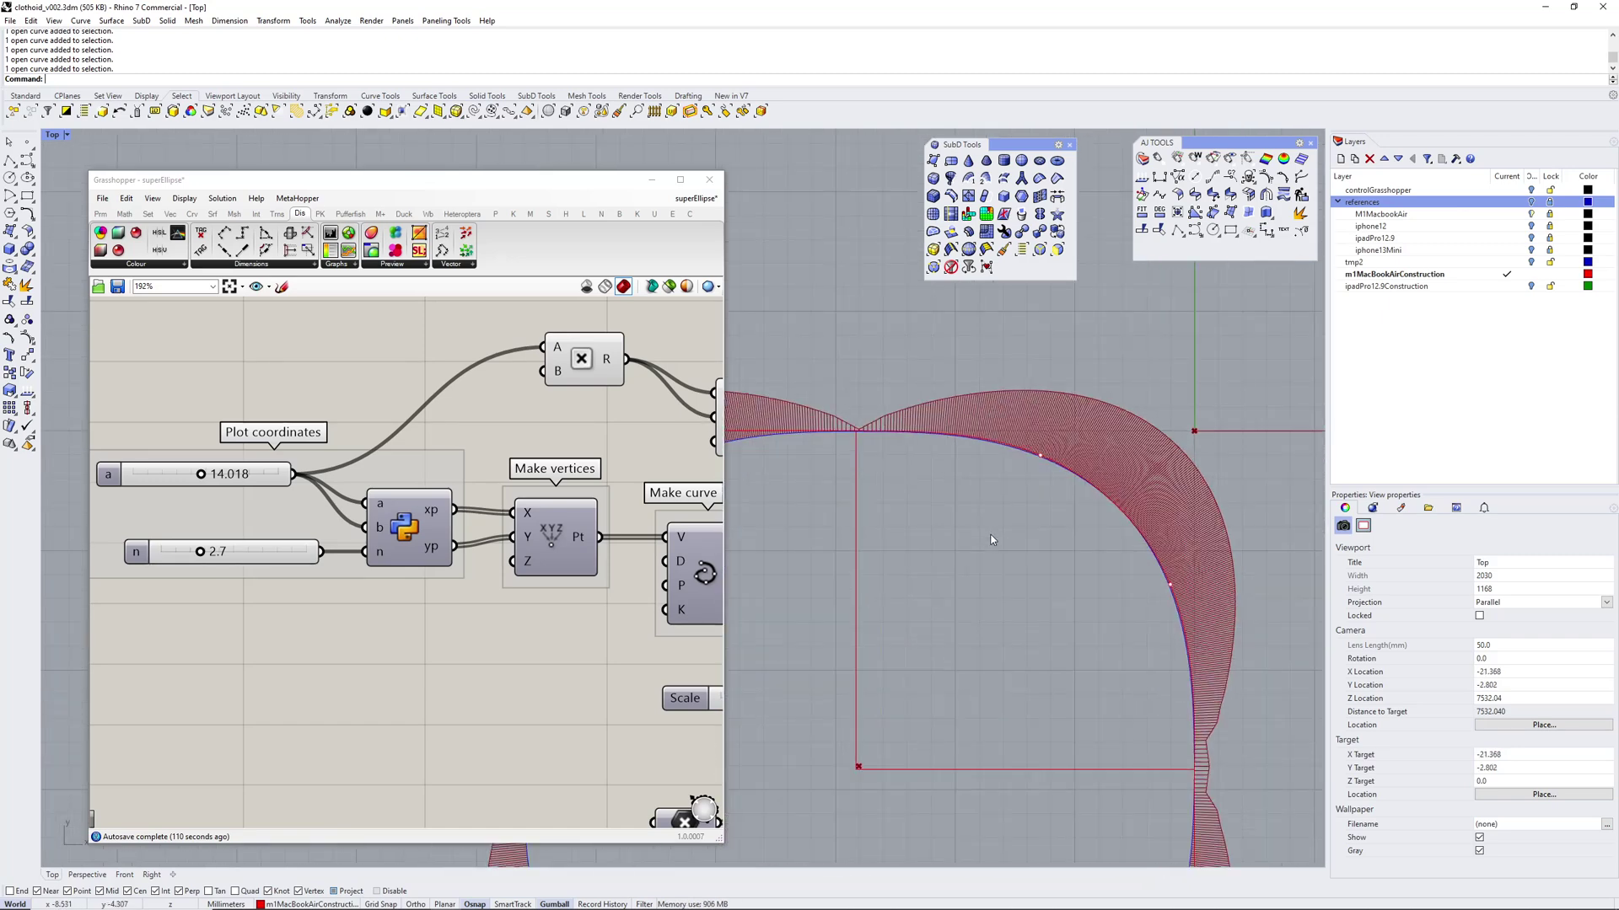
right_drag(1012, 525, 1017, 492)
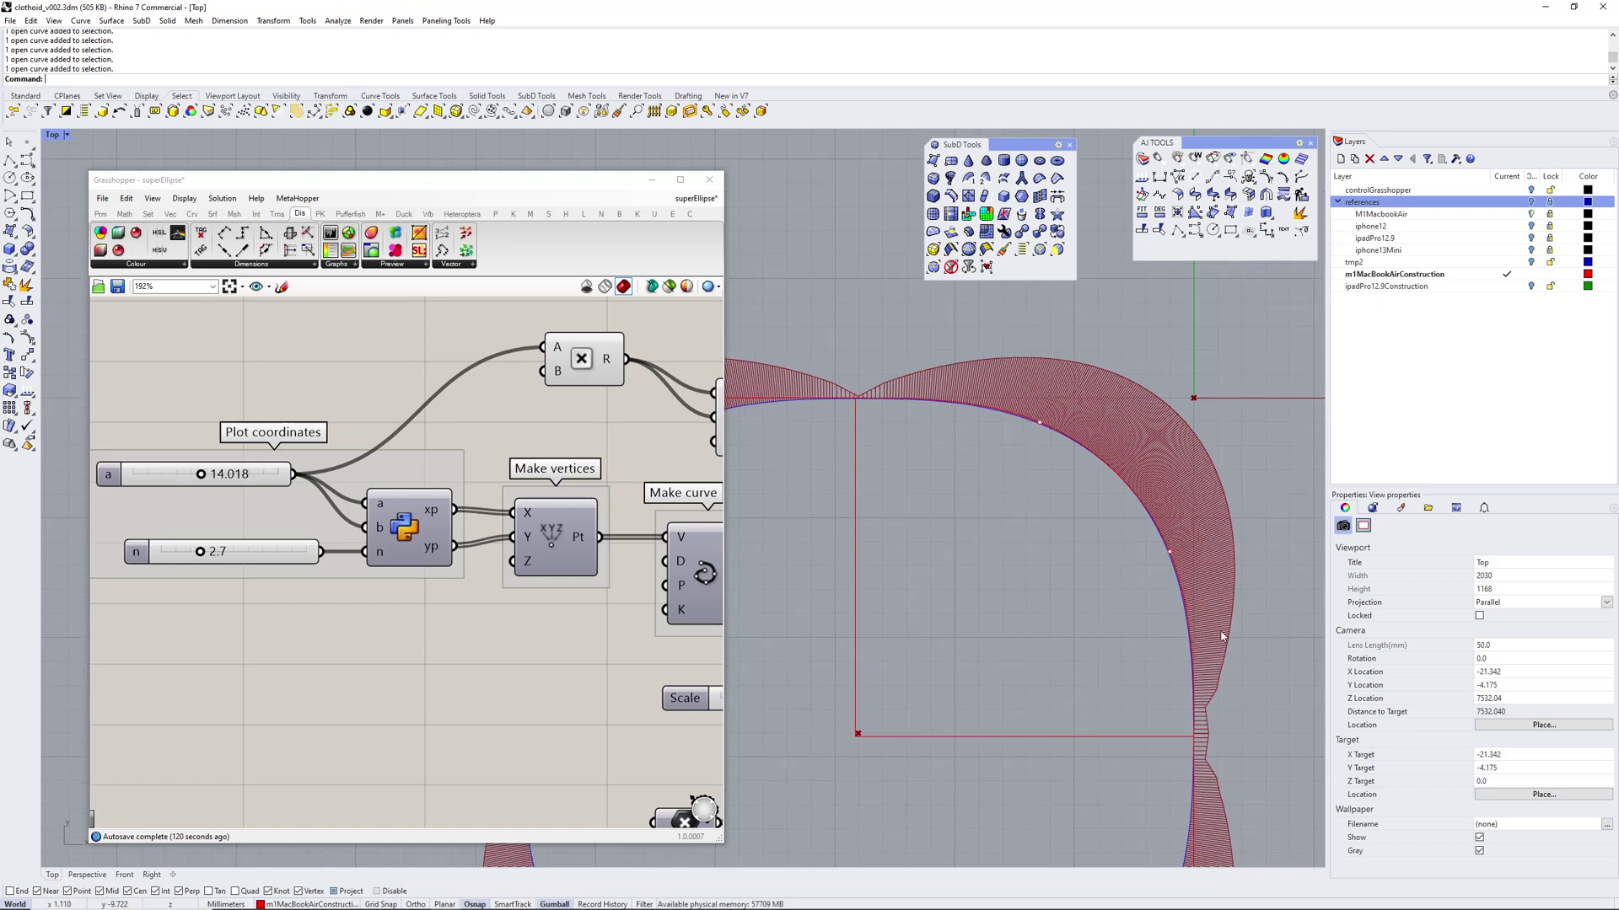
Examine the curvature comb along the superellipse's corner arc up close, around the two marked points on the curve.
right_drag(1076, 621, 1137, 579)
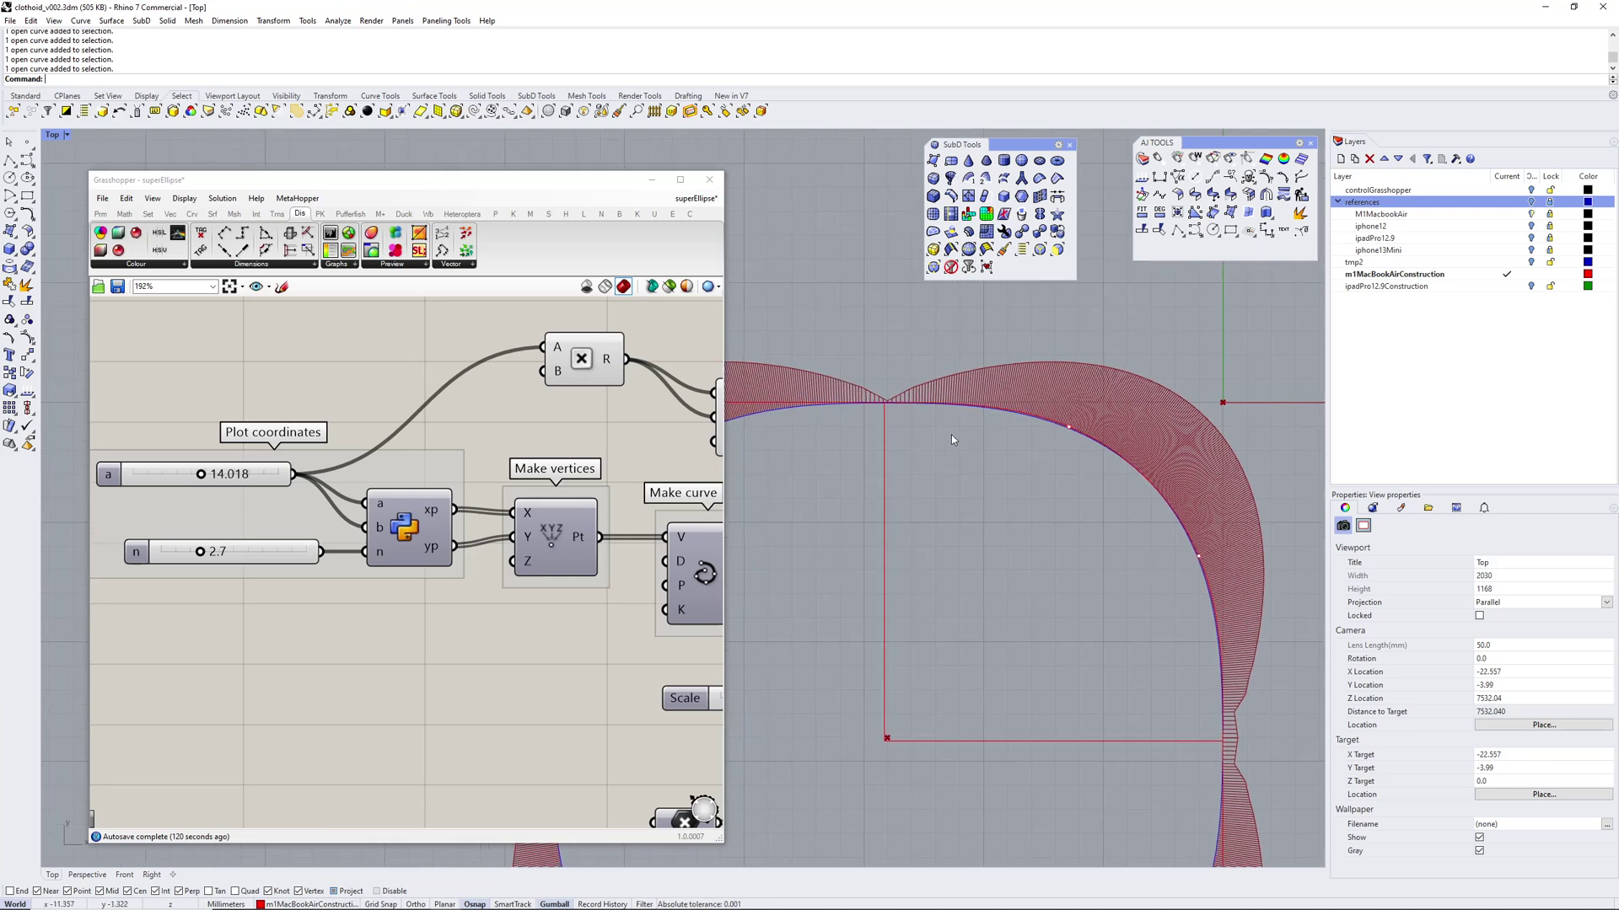
right_drag(1048, 551, 1055, 583)
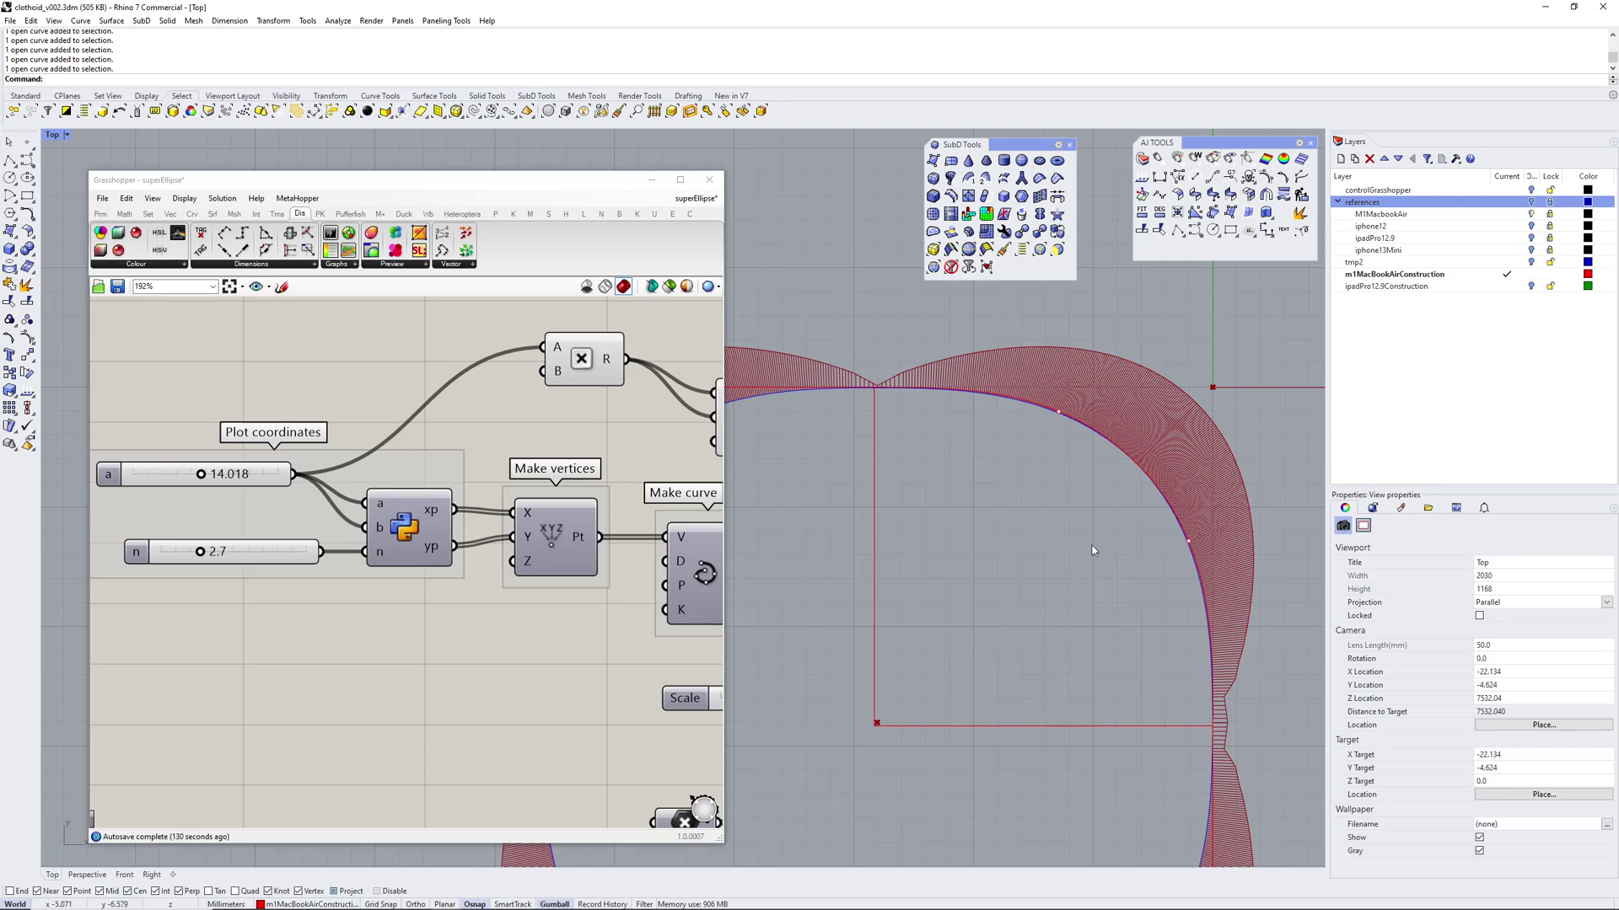
scroll(1091, 550, up, 2)
right_drag(1138, 559, 1039, 545)
scroll(1029, 547, up, 2)
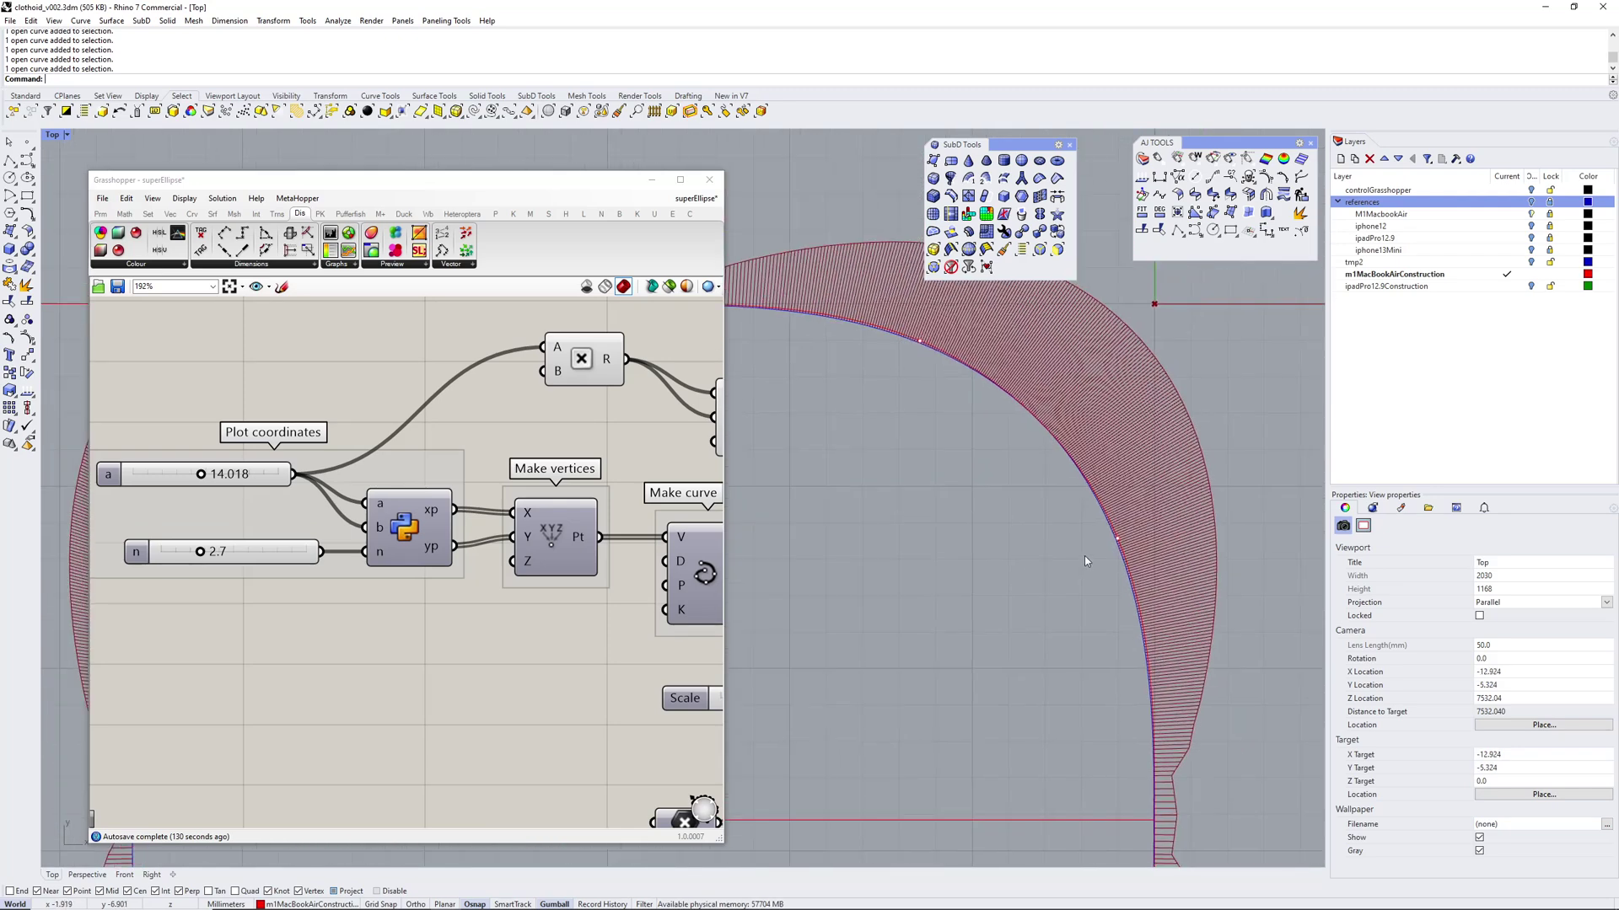
scroll(1063, 546, up, 2)
scroll(1053, 582, up, 1)
scroll(1042, 600, down, 2)
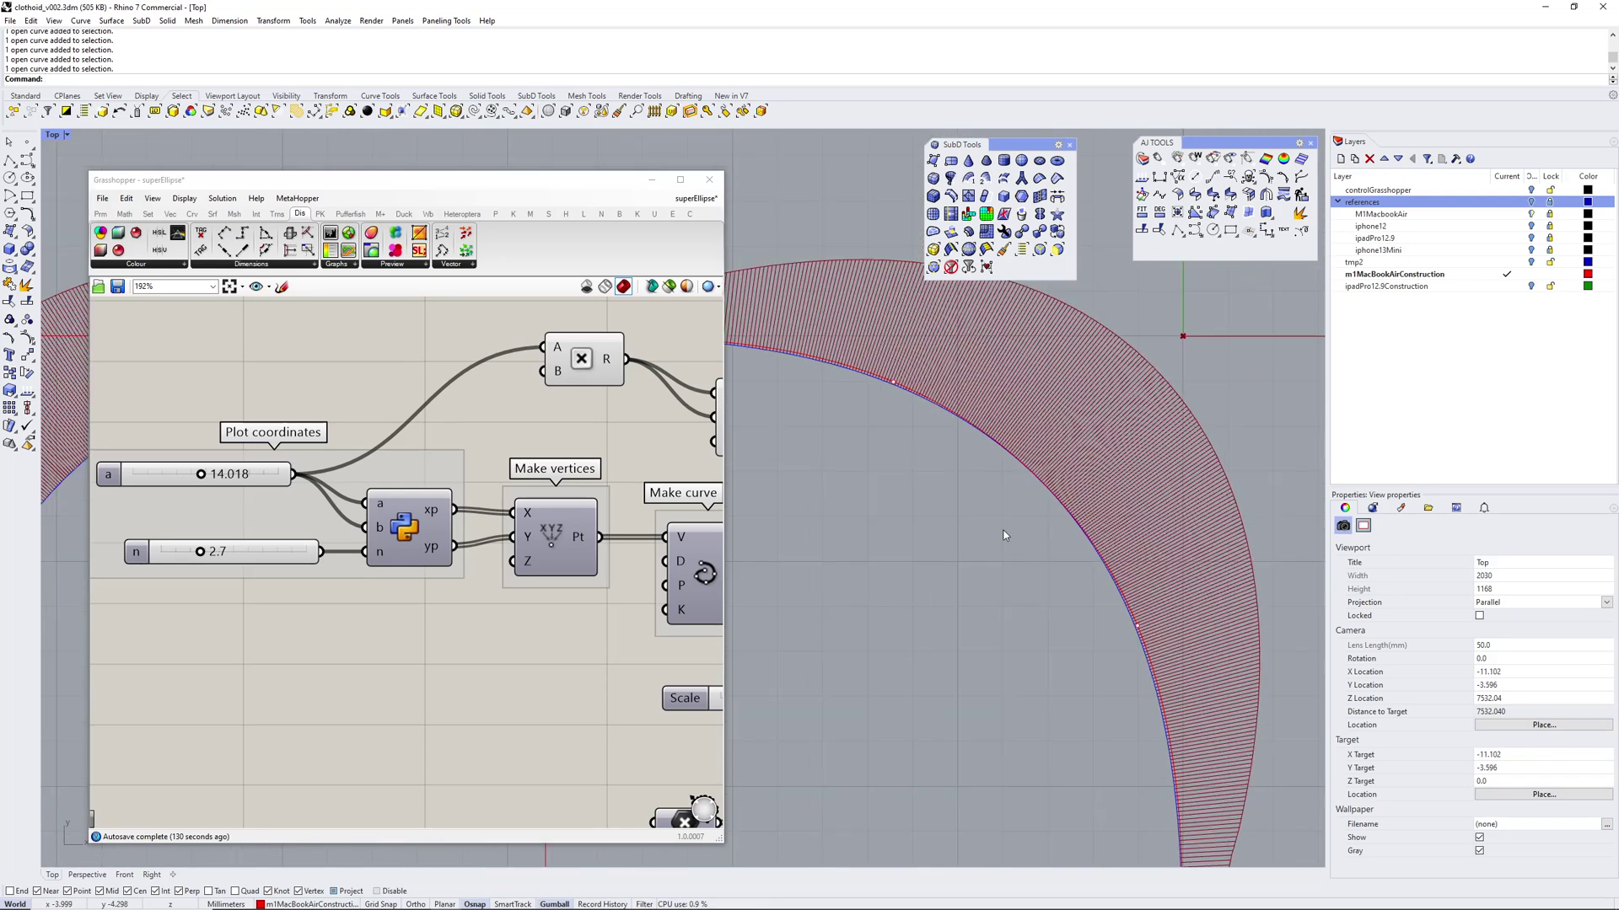
right_drag(982, 511, 1066, 511)
scroll(1157, 495, down, 1)
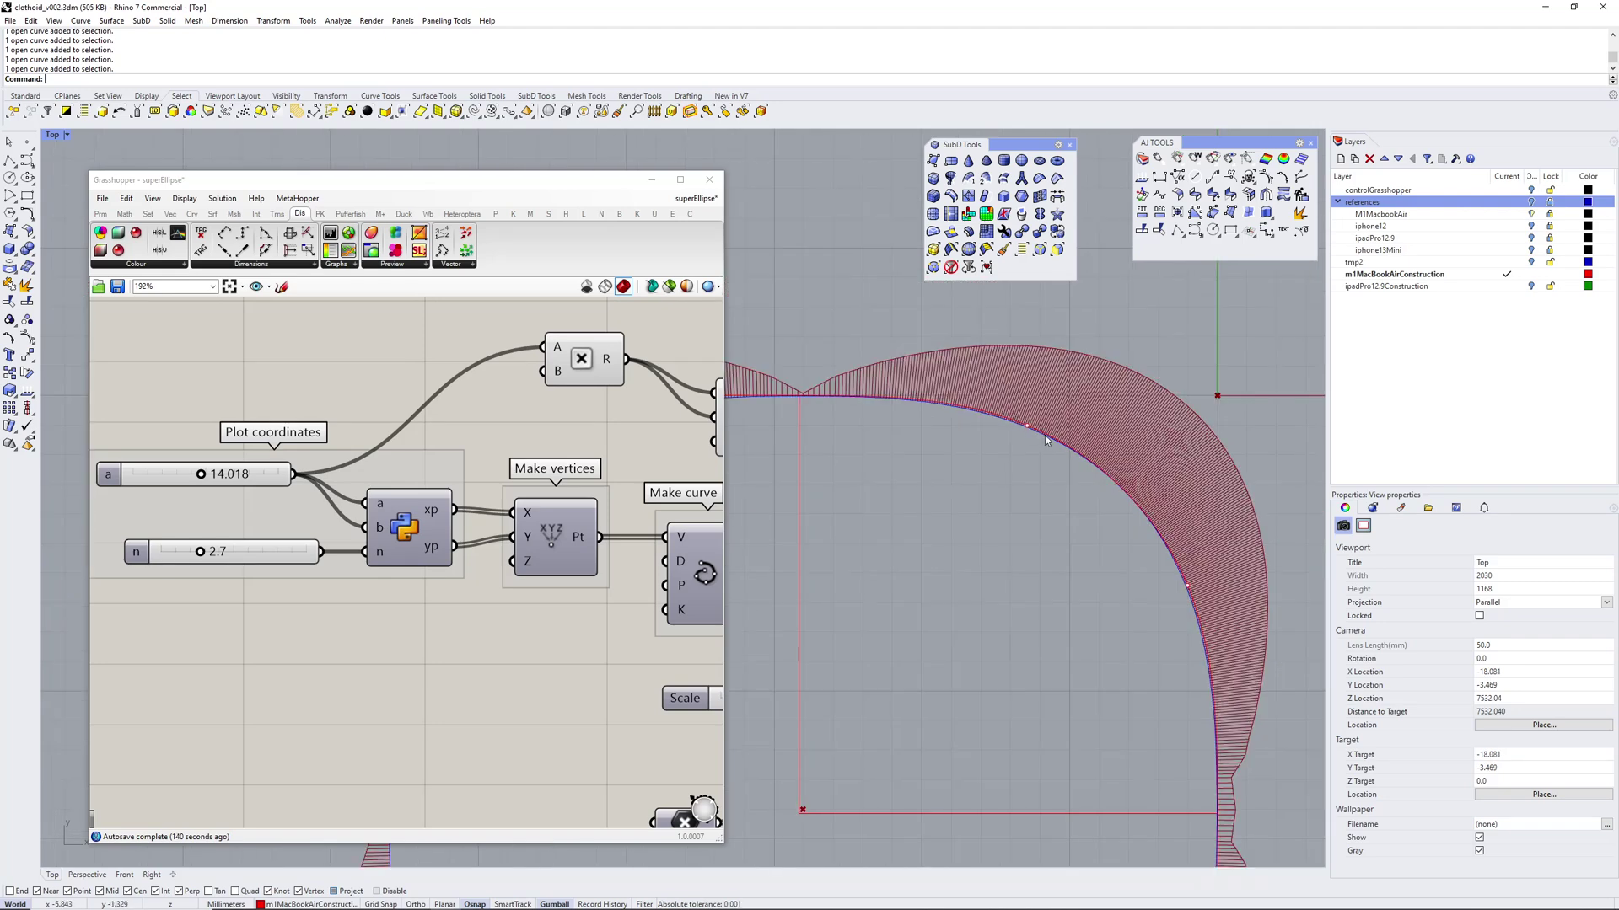
scroll(1008, 443, down, 1)
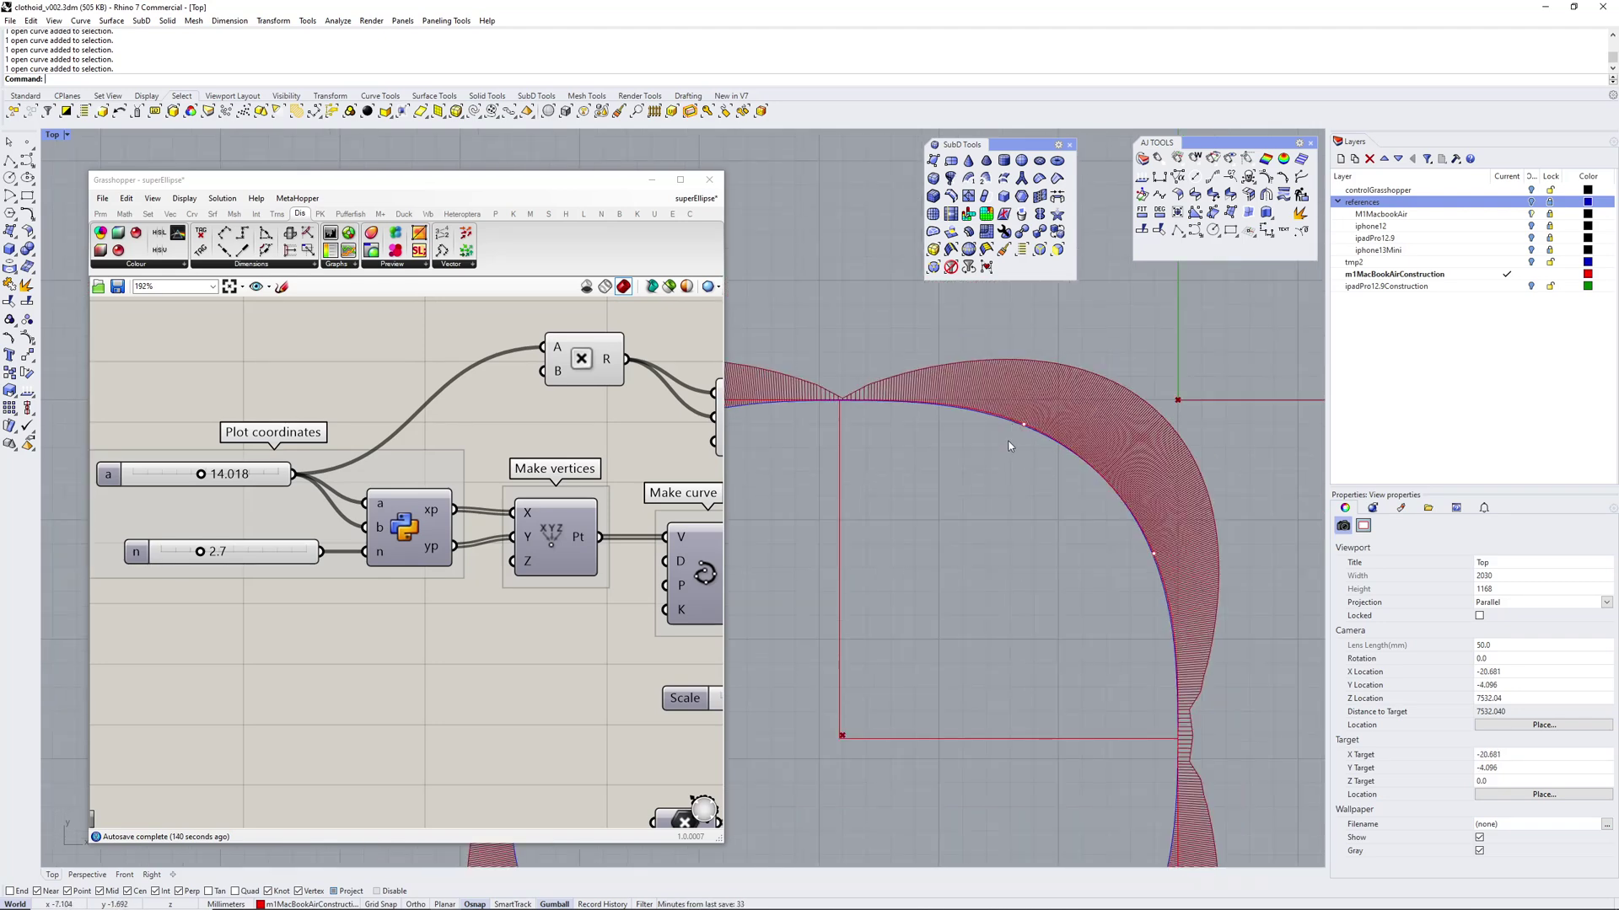
Compare the curvature combs across the whole superellipse outline and return to the corner region.
mouse_move(985, 506)
right_down()
mouse_move(1011, 484)
mouse_move(1015, 502)
mouse_move(1003, 484)
right_up()
scroll(1001, 485, down, 4)
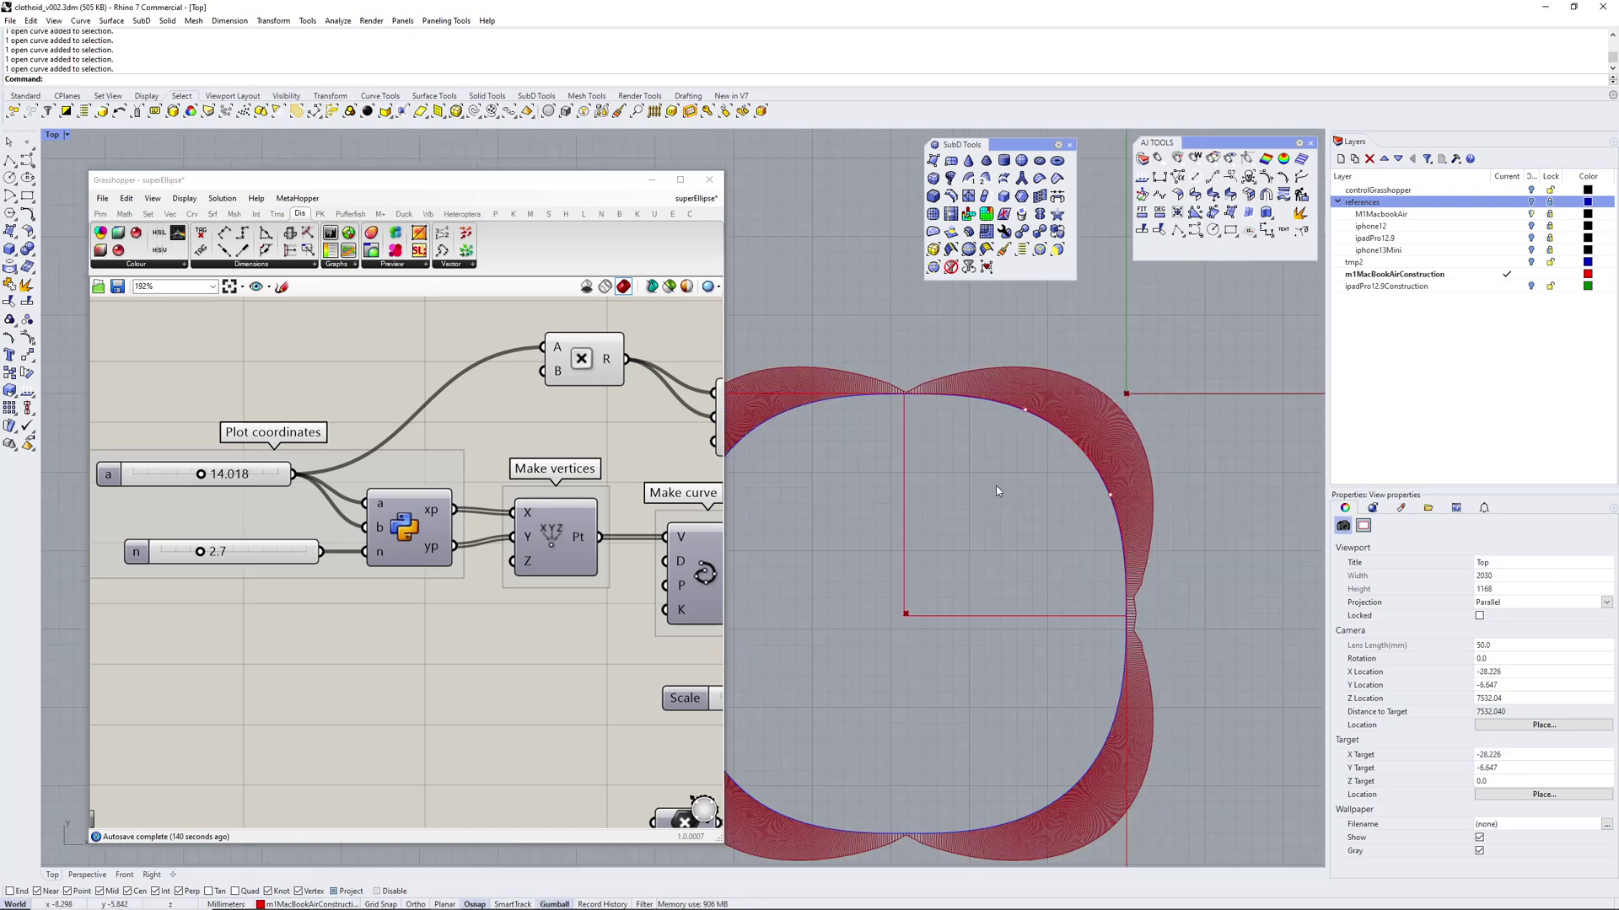
scroll(1000, 486, up, 4)
right_drag(1020, 622, 1029, 517)
scroll(1029, 517, down, 6)
scroll(1013, 493, up, 3)
scroll(1008, 515, down, 1)
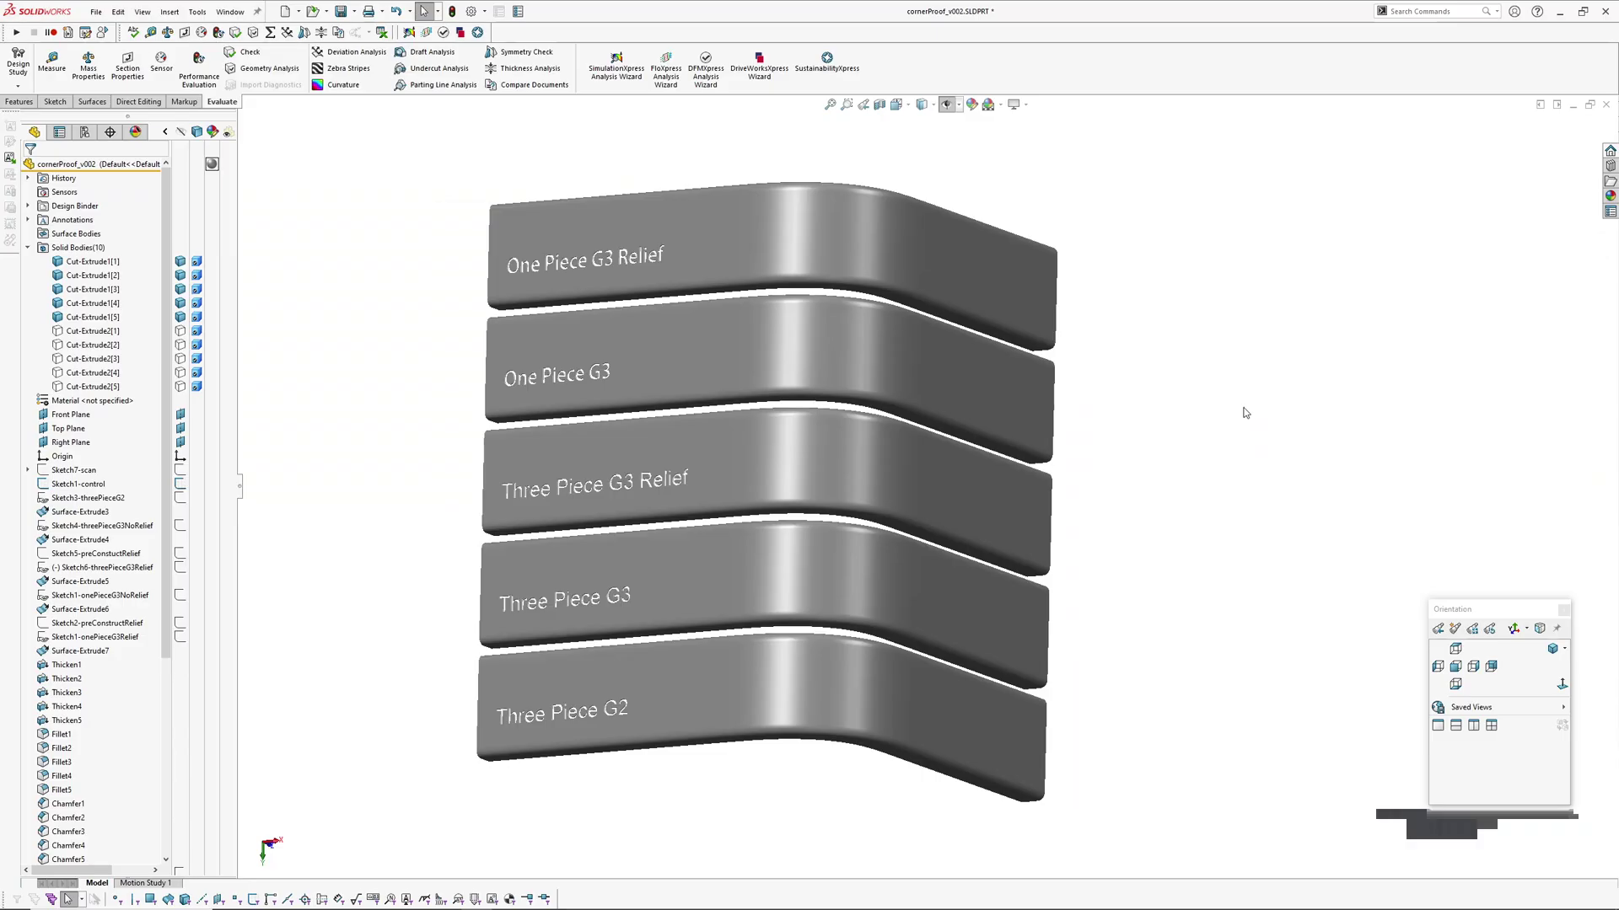
Switch to the cornerProof_v002 part in SOLIDWORKS and examine the light reflections on the five labelled corner samples from several angles.
middle_drag(792, 539, 881, 611)
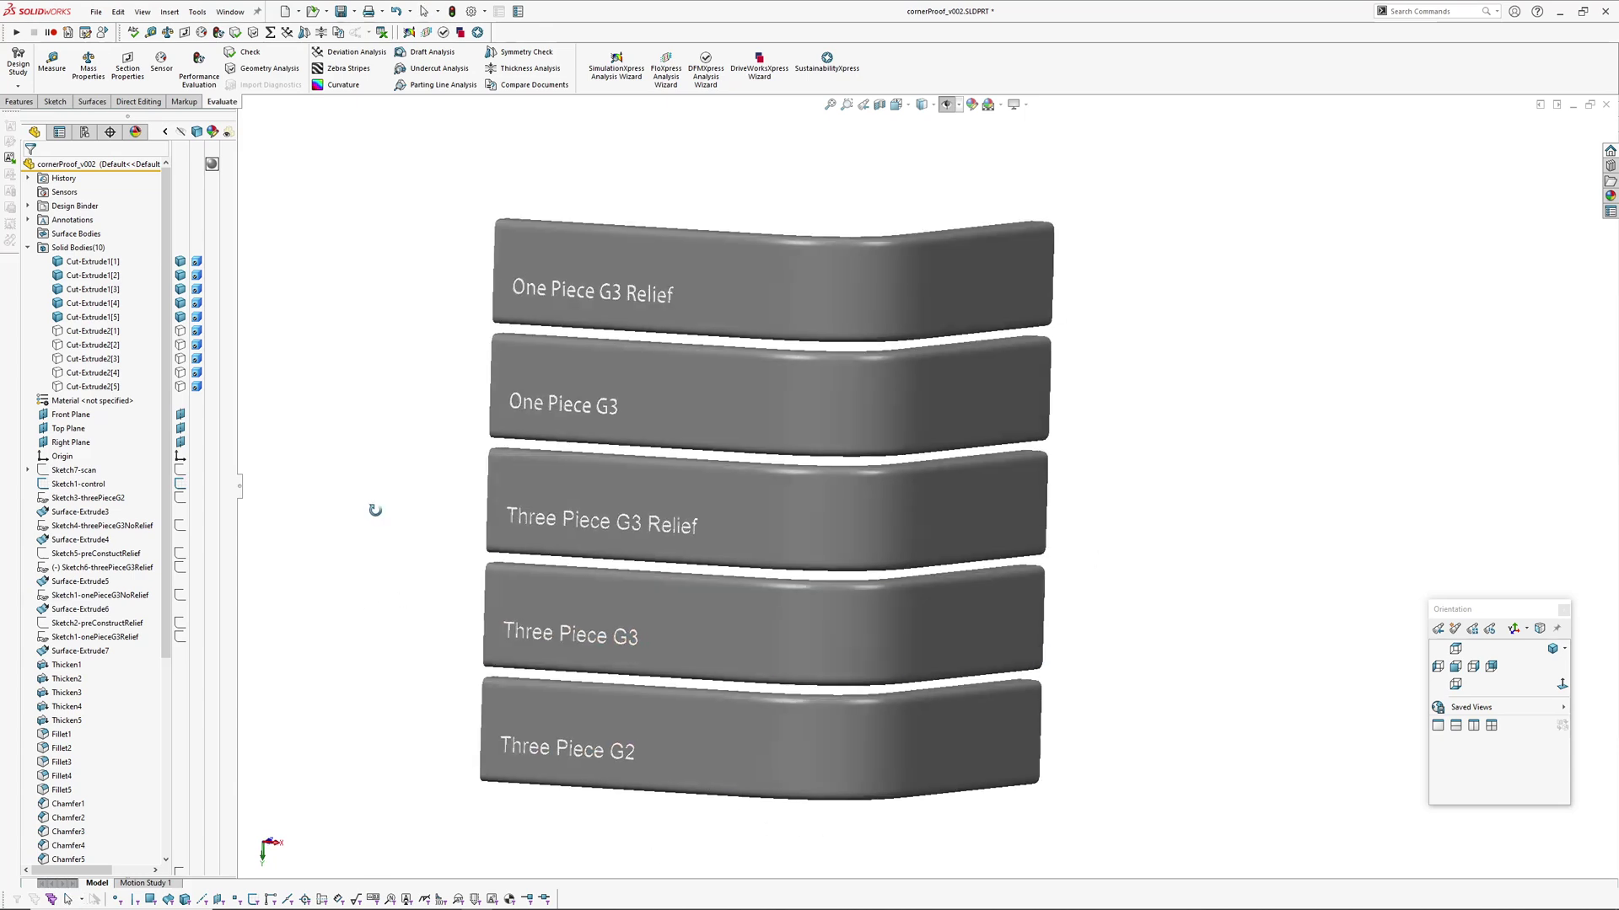
key(Escape)
ctrl+middle_drag(365, 517, 405, 505)
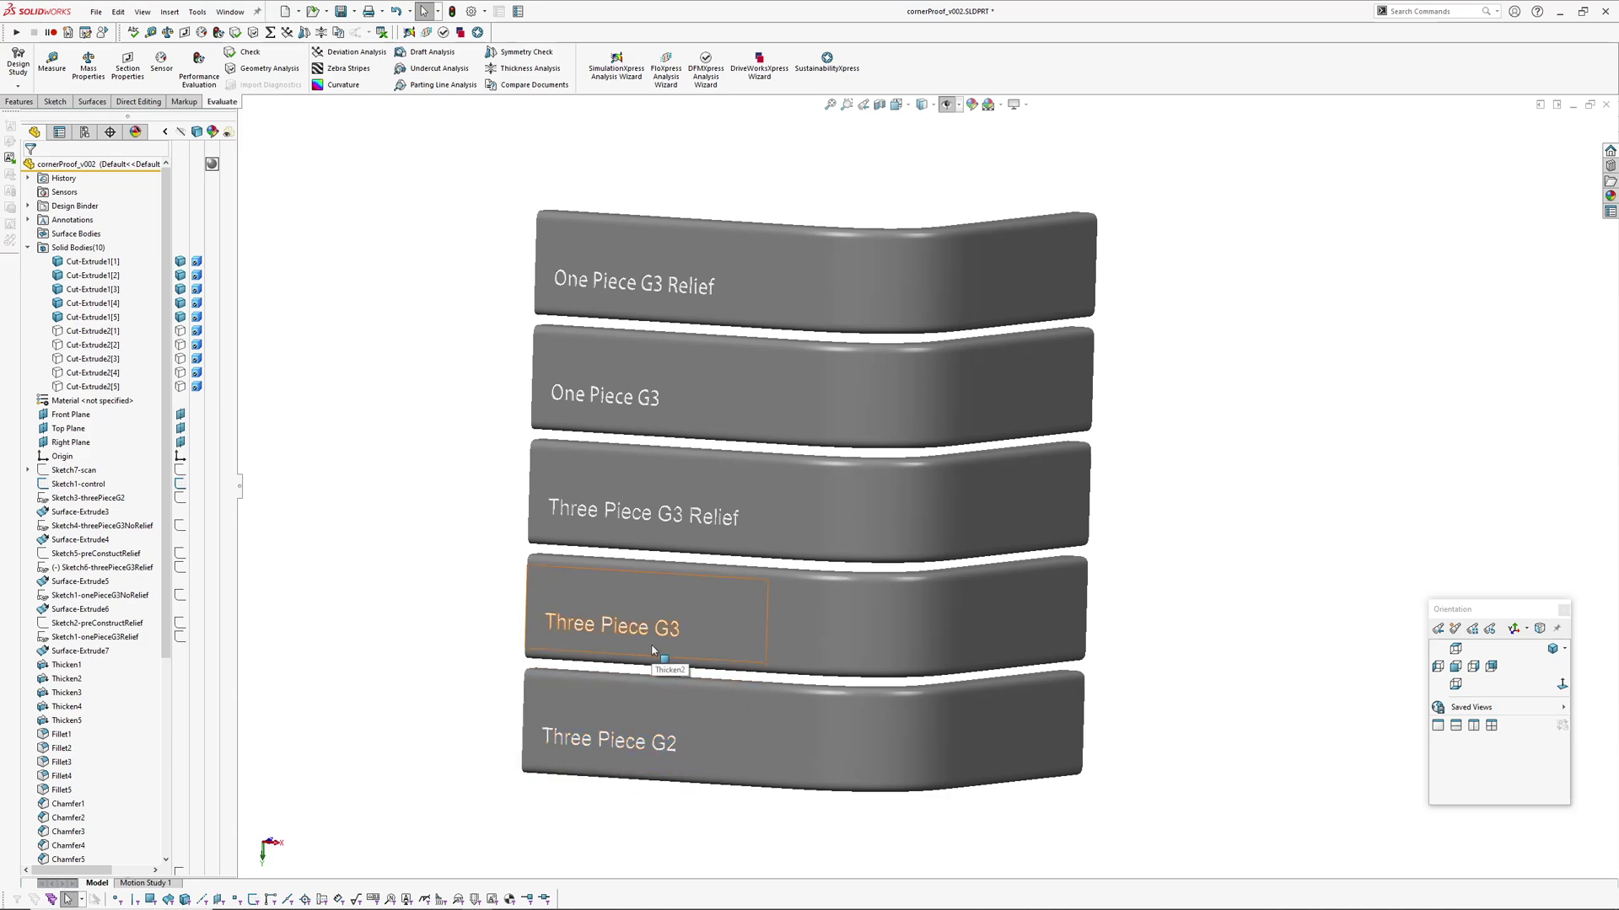
middle_drag(473, 676, 499, 821)
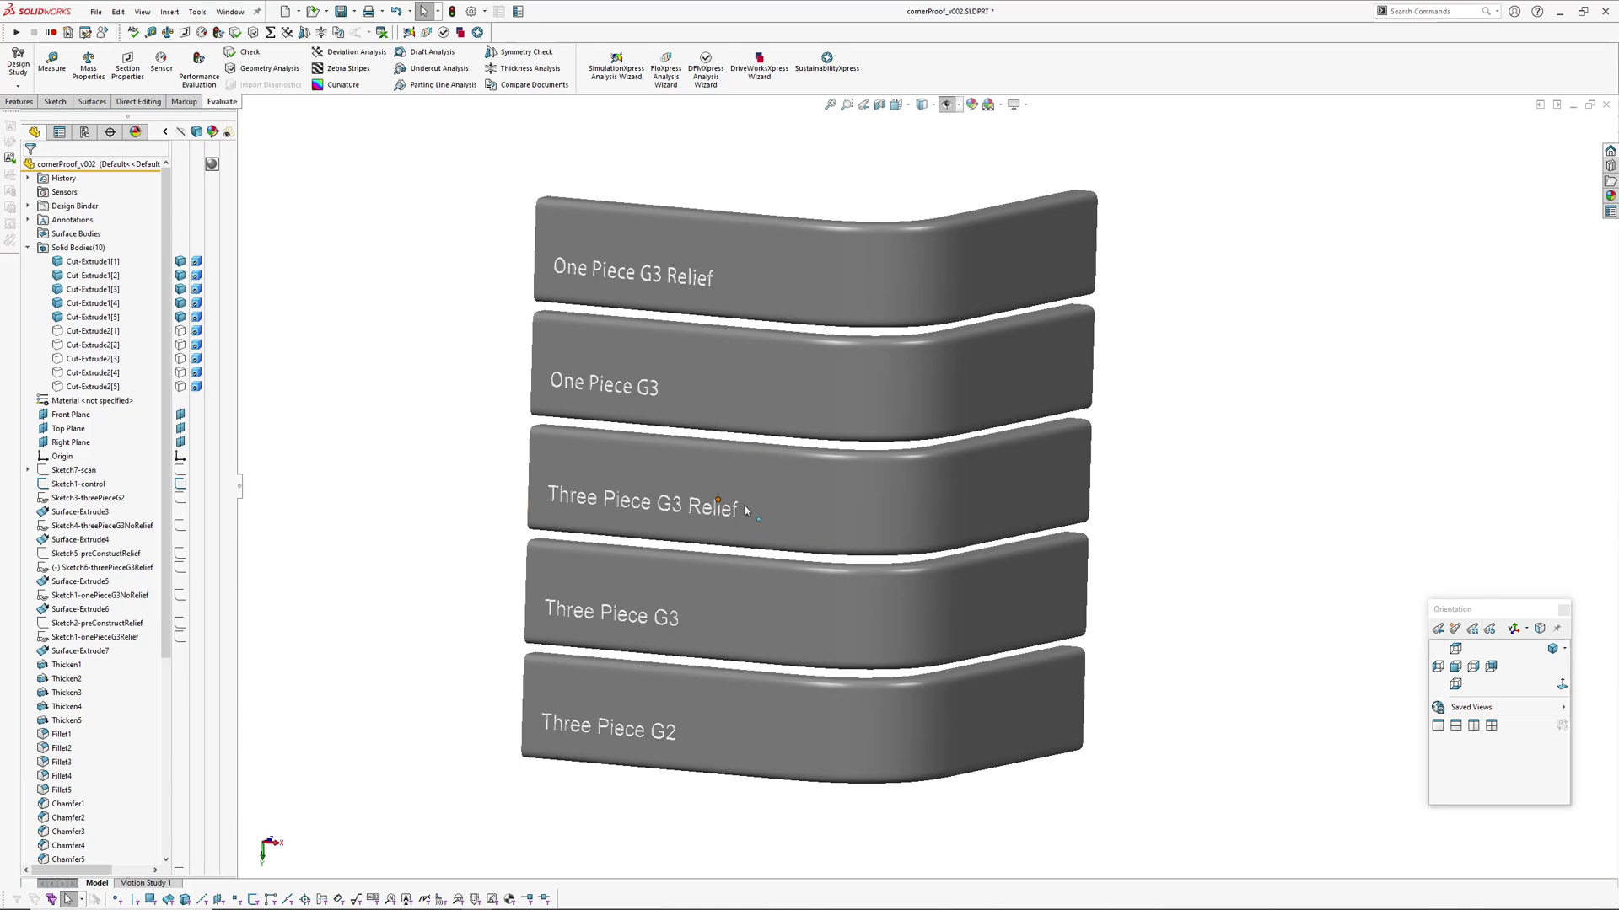
middle_drag(687, 488, 812, 615)
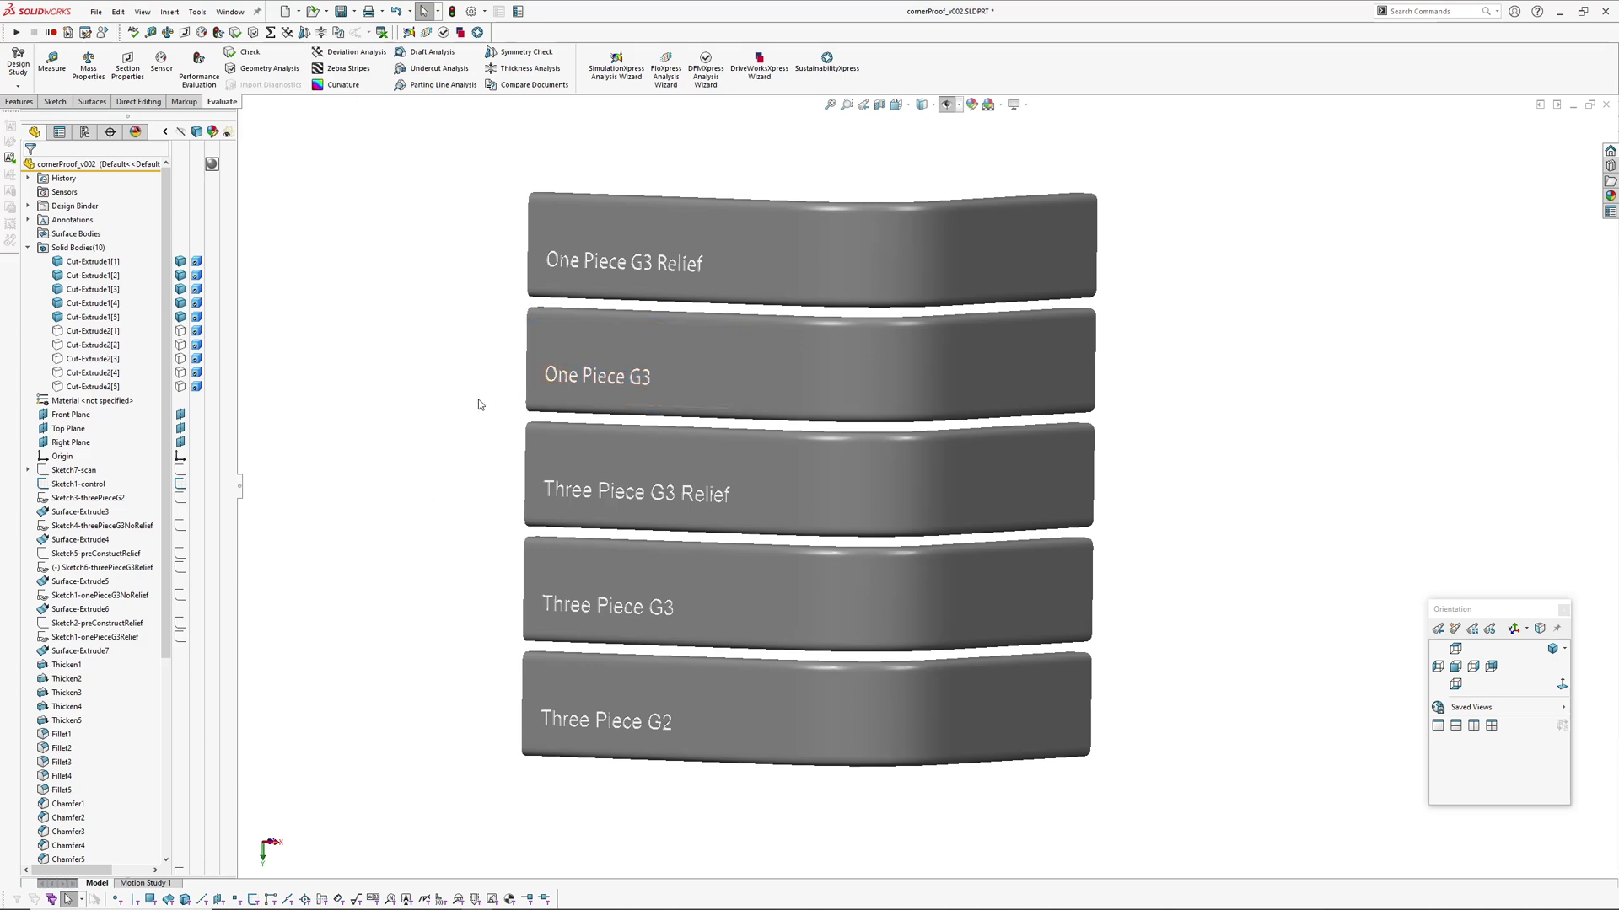
Display the tangent edges of the five corner samples as dashed lines.
ctrl+middle_drag(436, 414, 416, 452)
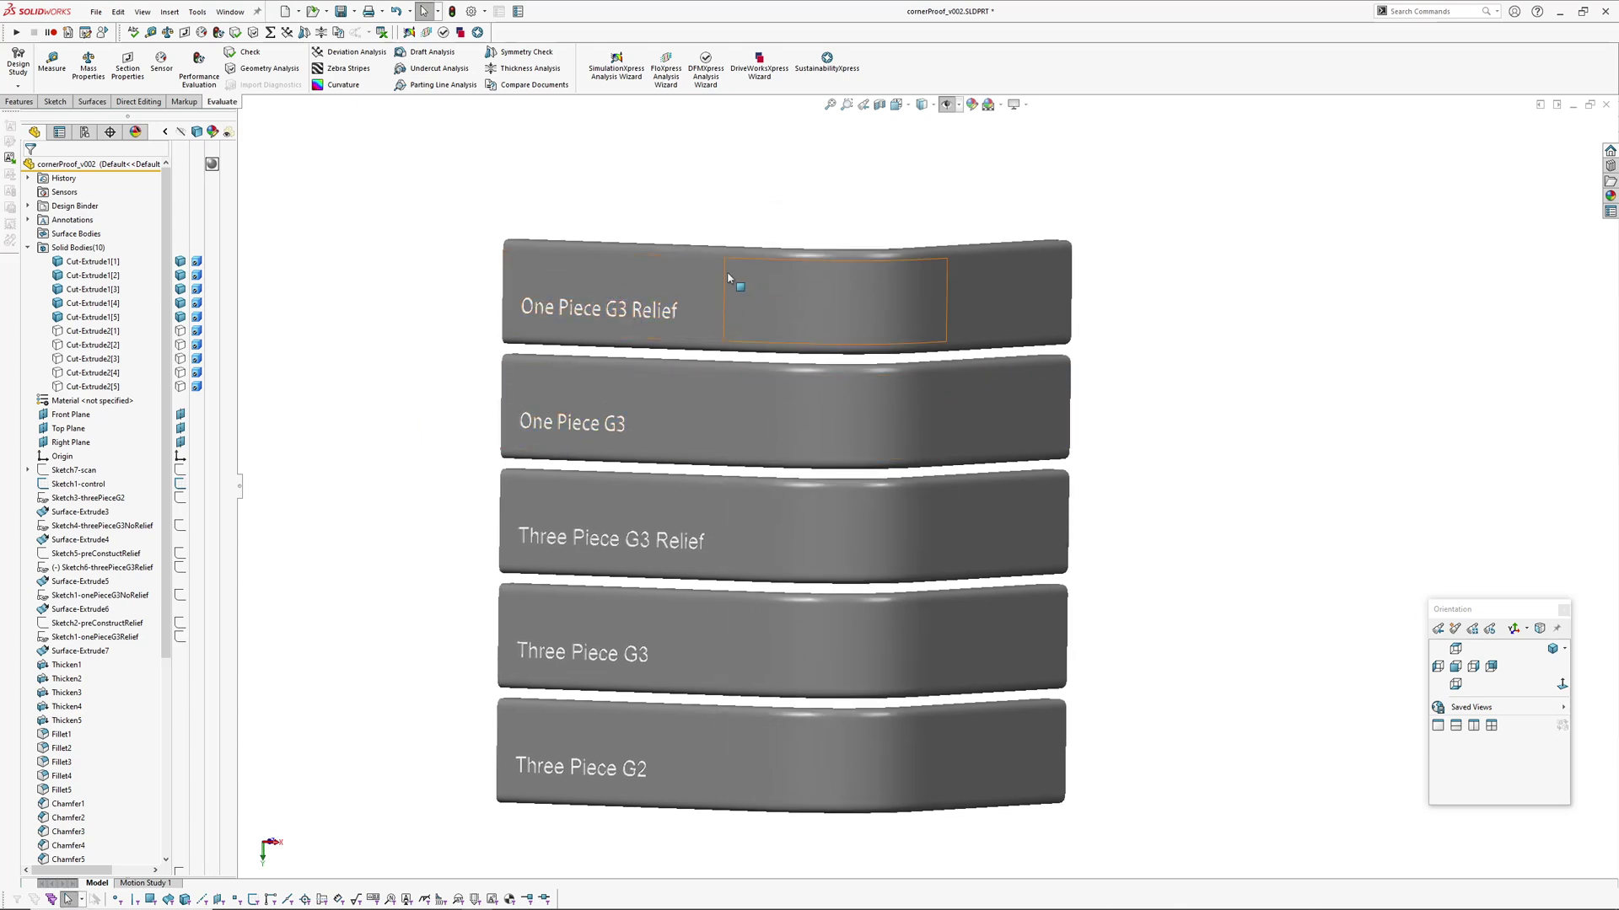
right_drag(756, 297, 696, 362)
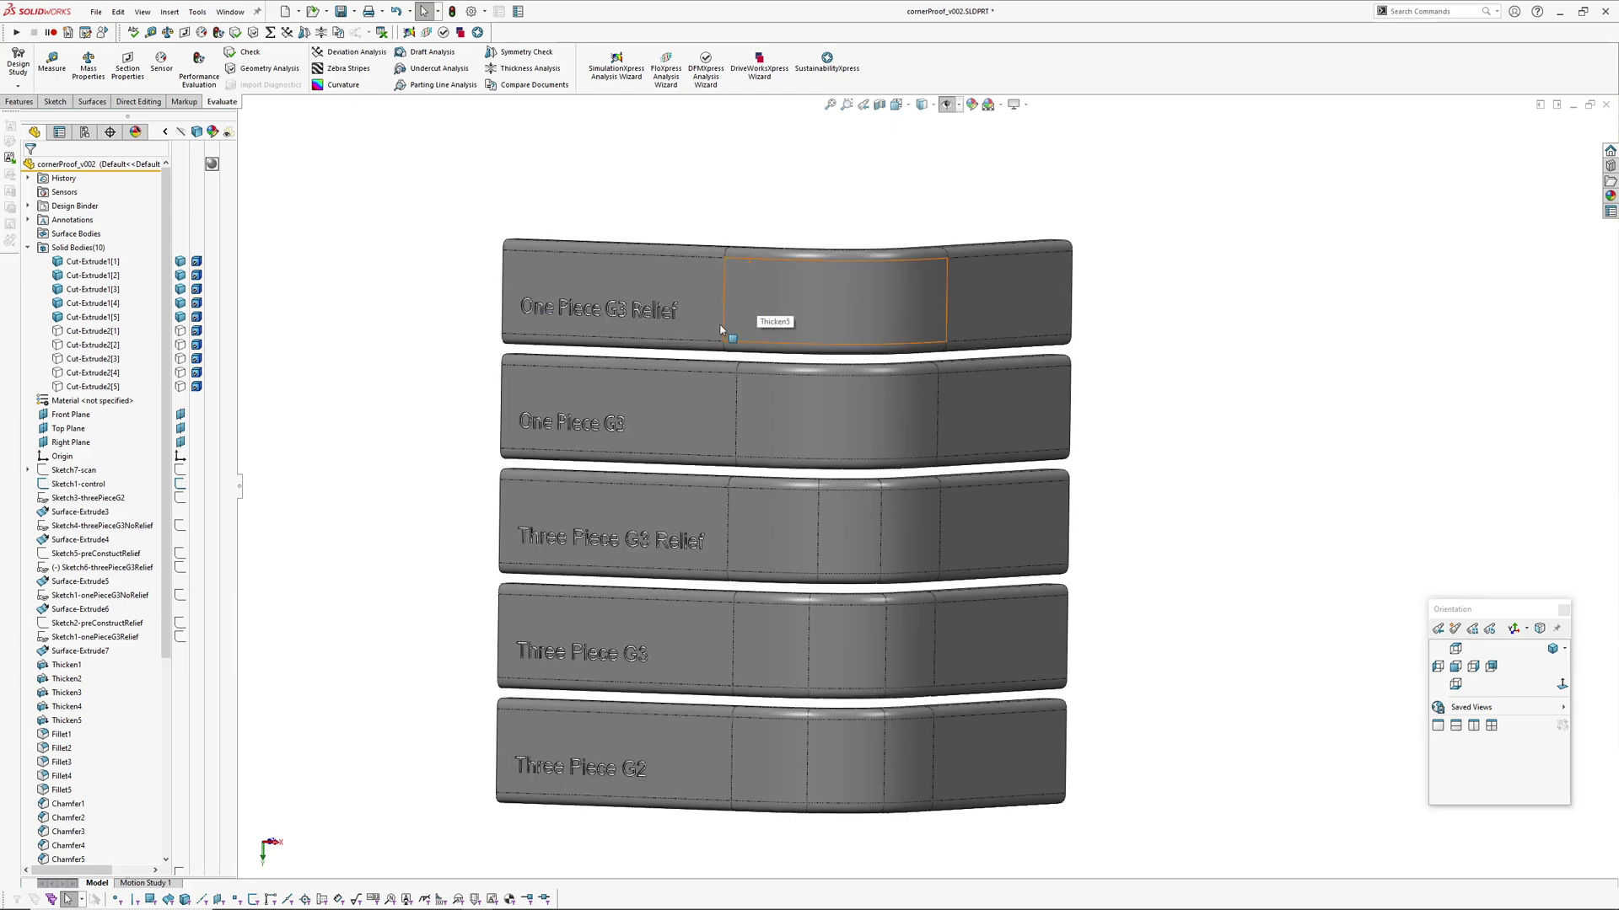
mouse_move(987, 545)
ctrl+middle_down()
mouse_move(990, 501)
mouse_move(819, 503)
ctrl+middle_up()
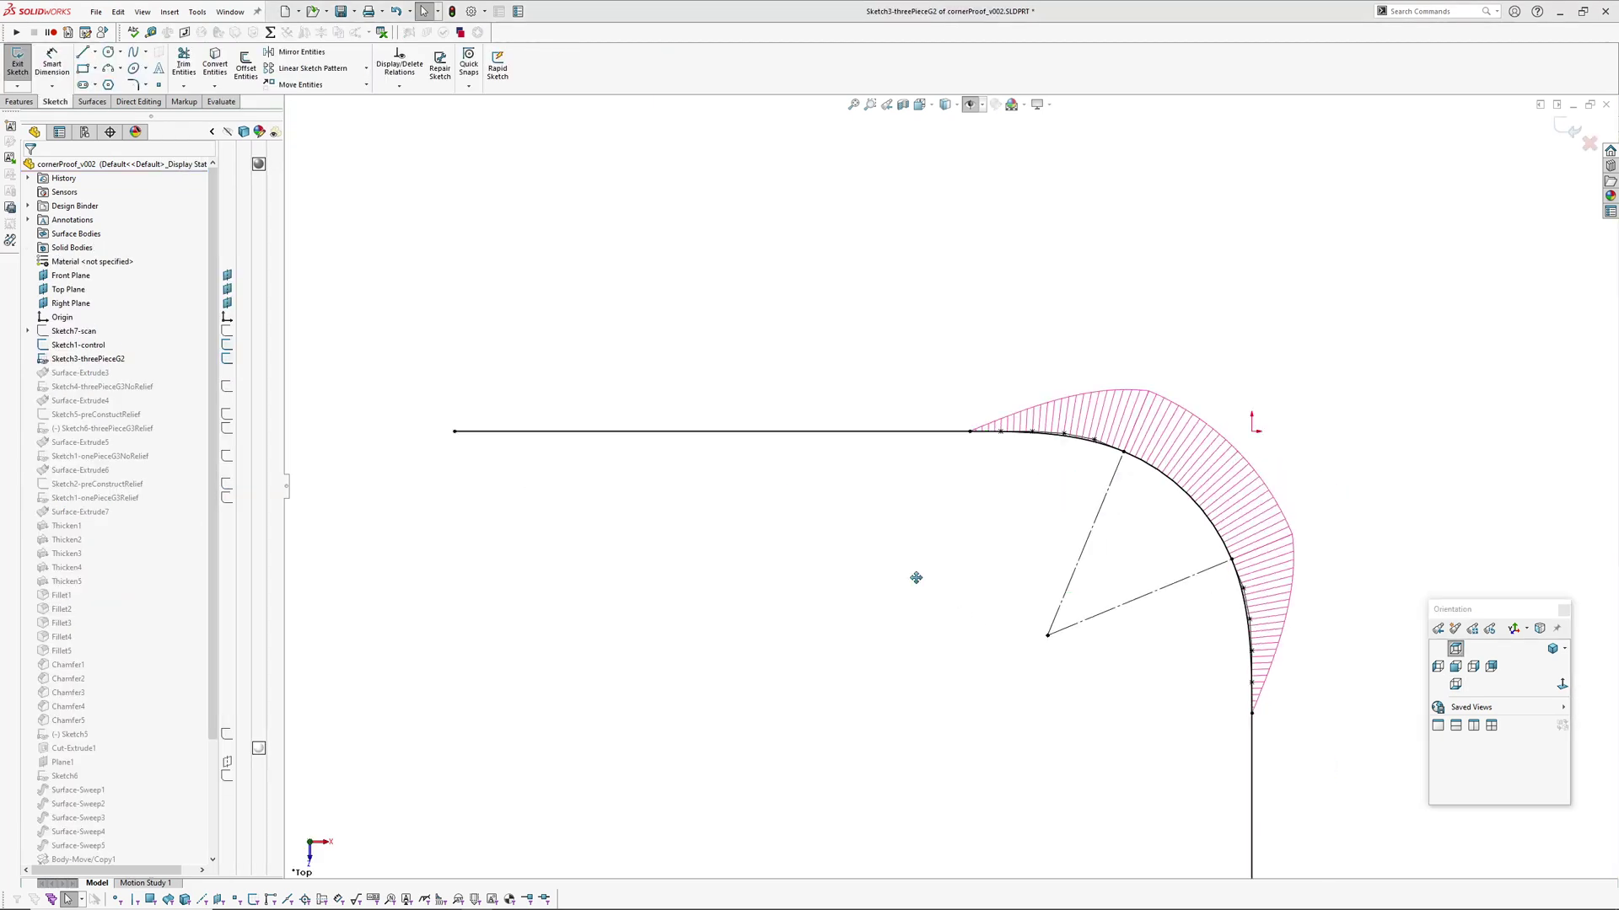
Examine the curvature comb of Sketch3-threePieceG2 against the Sketch1-control geometry and at the arc-to-spline junctions.
scroll(801, 539, up, 1)
mouse_move(917, 578)
ctrl+middle_down()
mouse_move(802, 529)
mouse_move(787, 478)
ctrl+middle_up()
scroll(826, 381, down, 1)
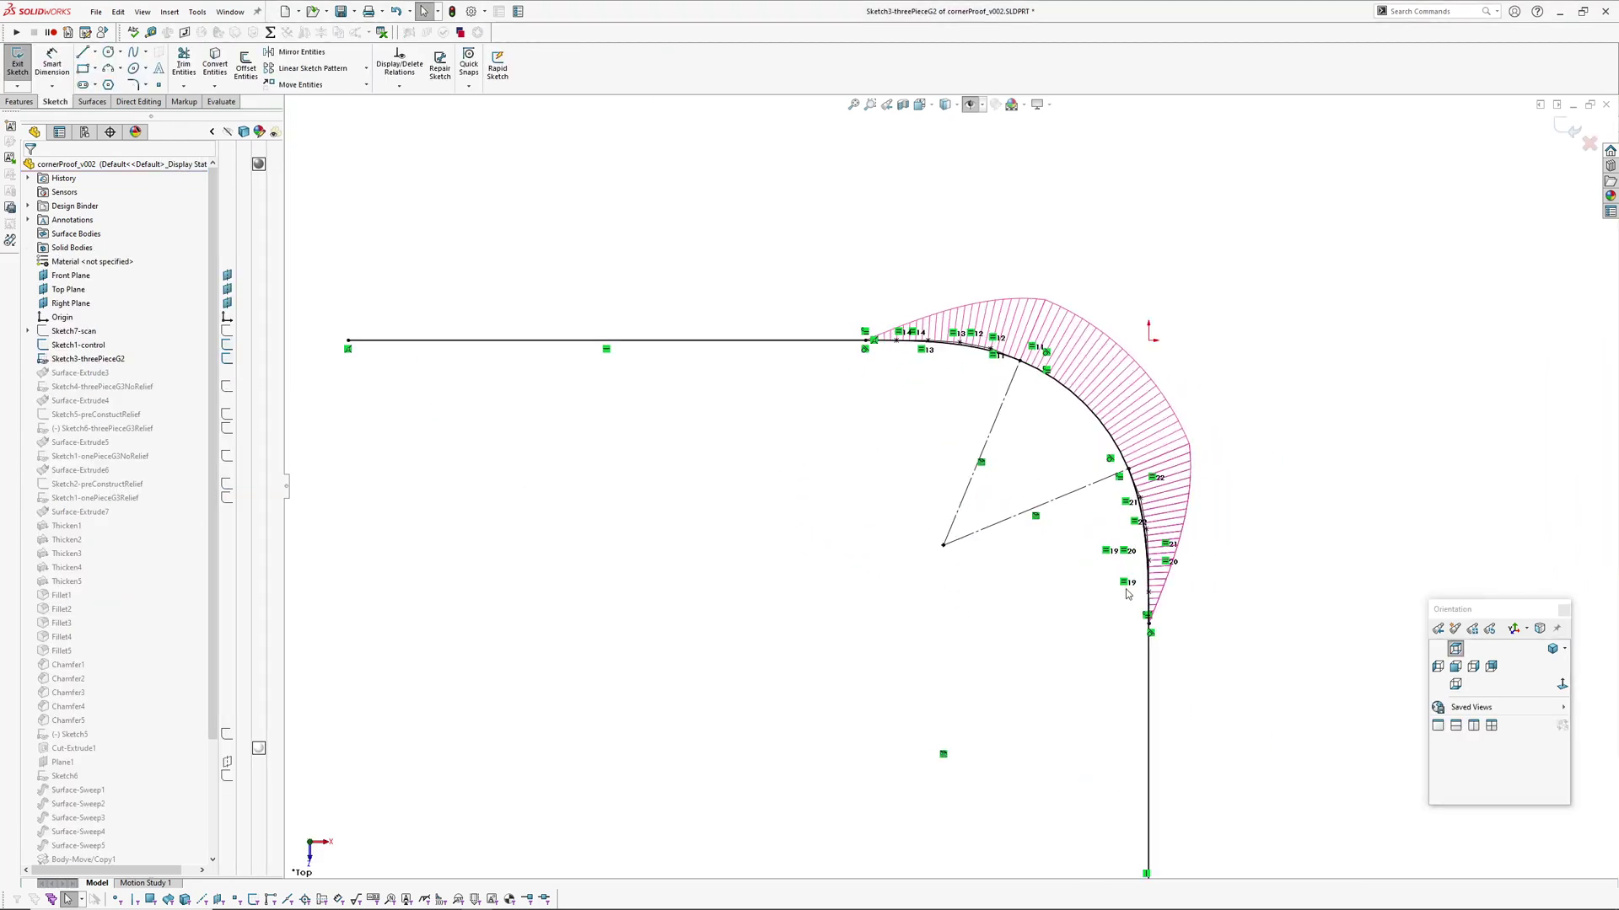
scroll(1127, 577, down, 2)
ctrl+middle_drag(952, 501, 1016, 574)
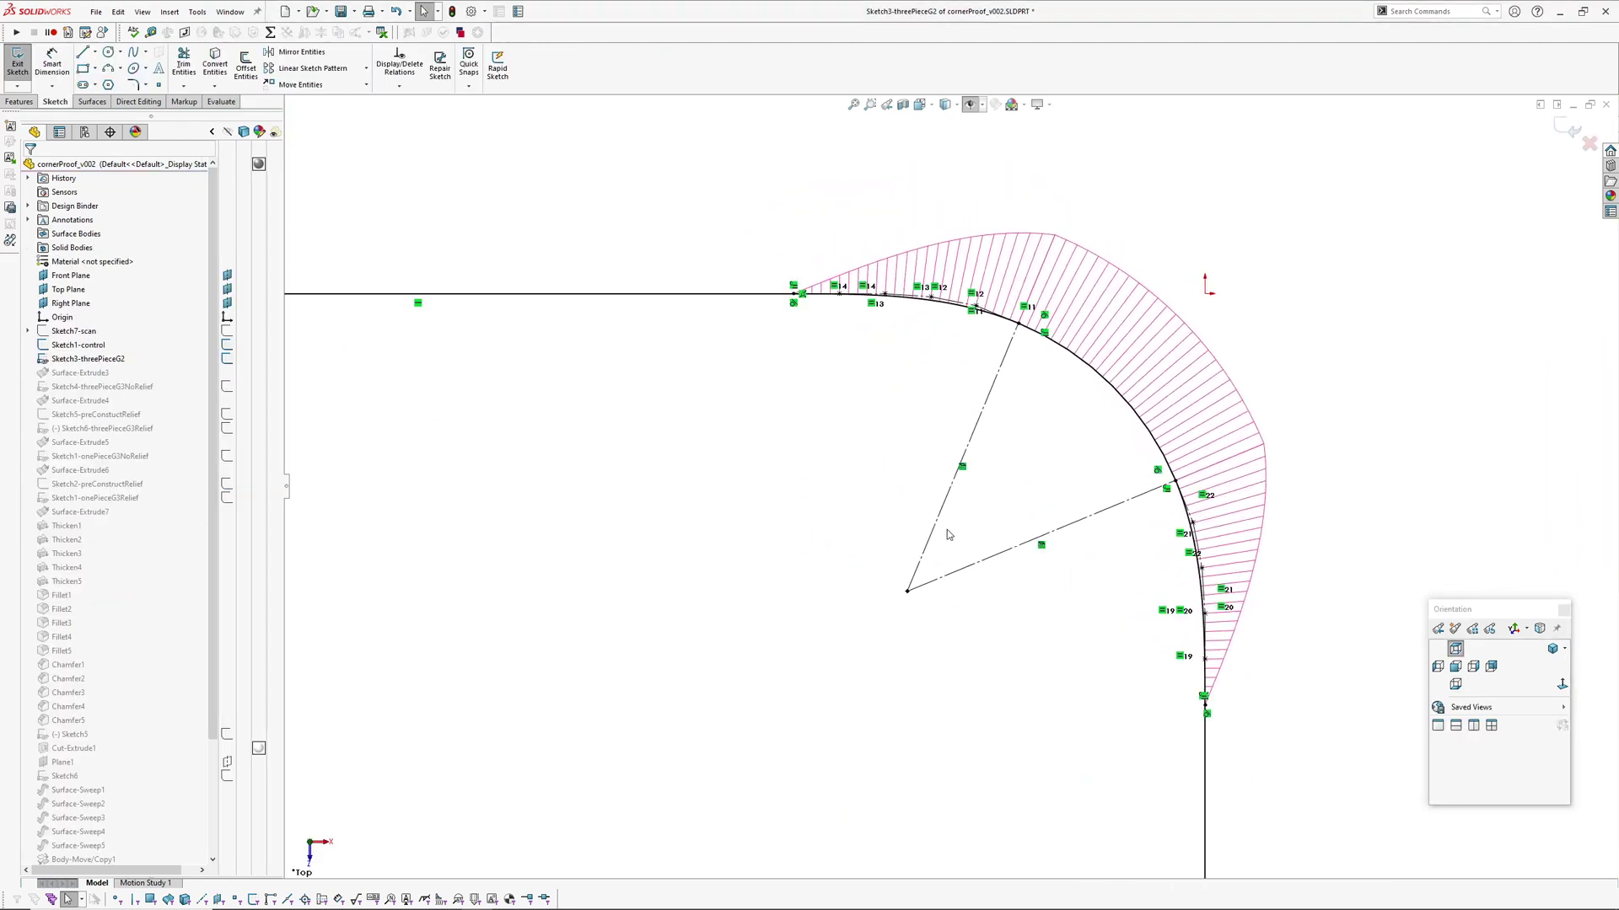
scroll(946, 530, down, 1)
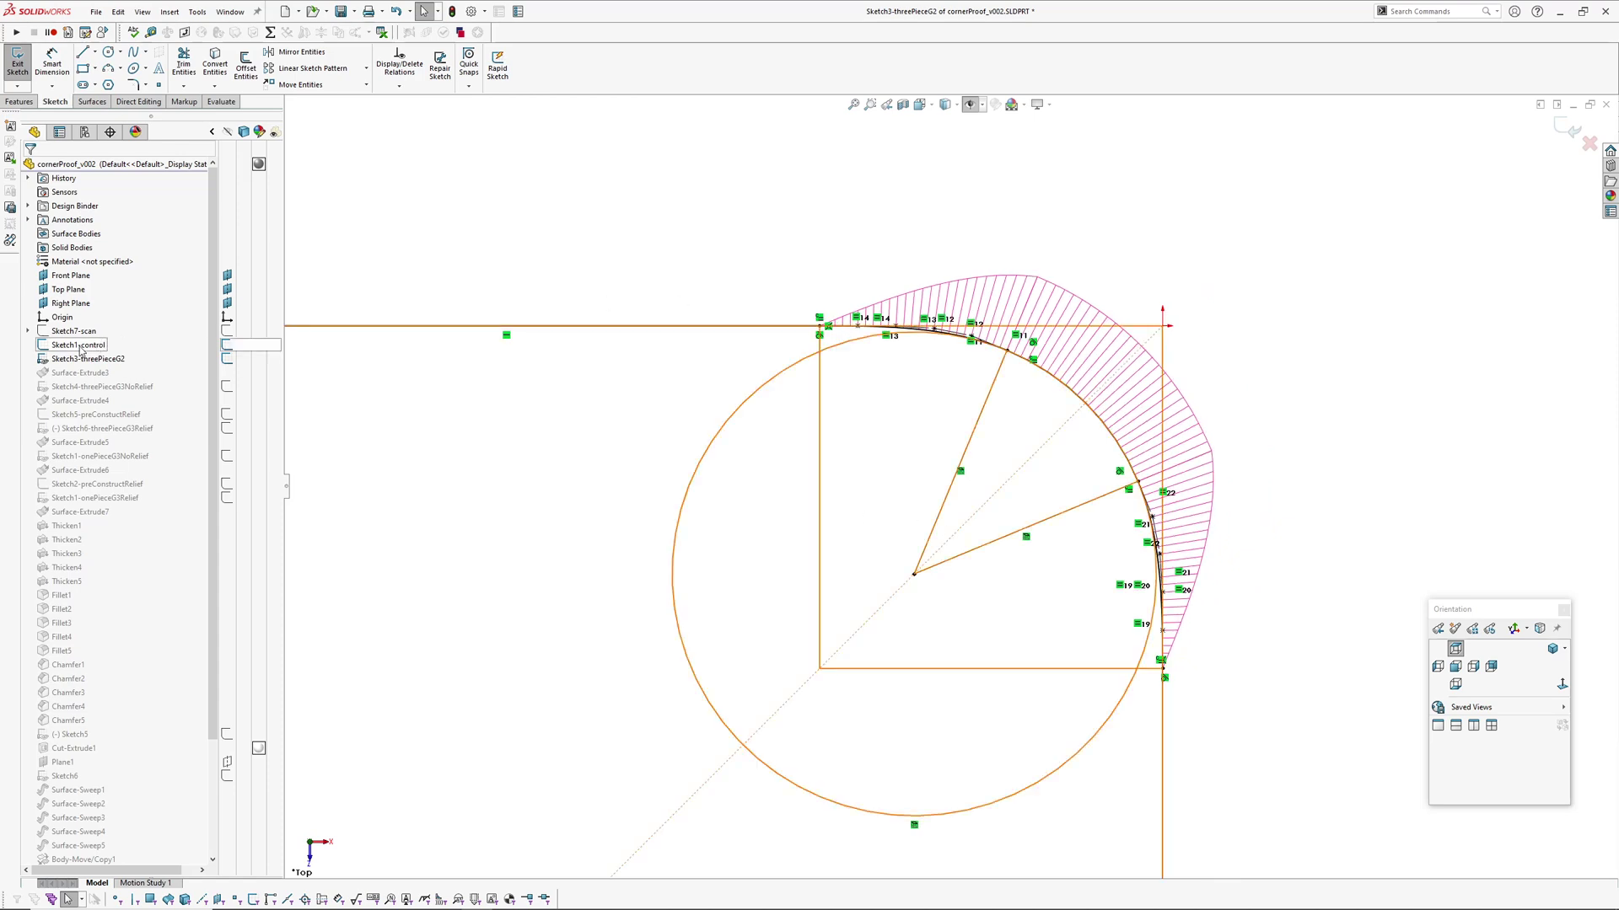
scroll(944, 359, up, 2)
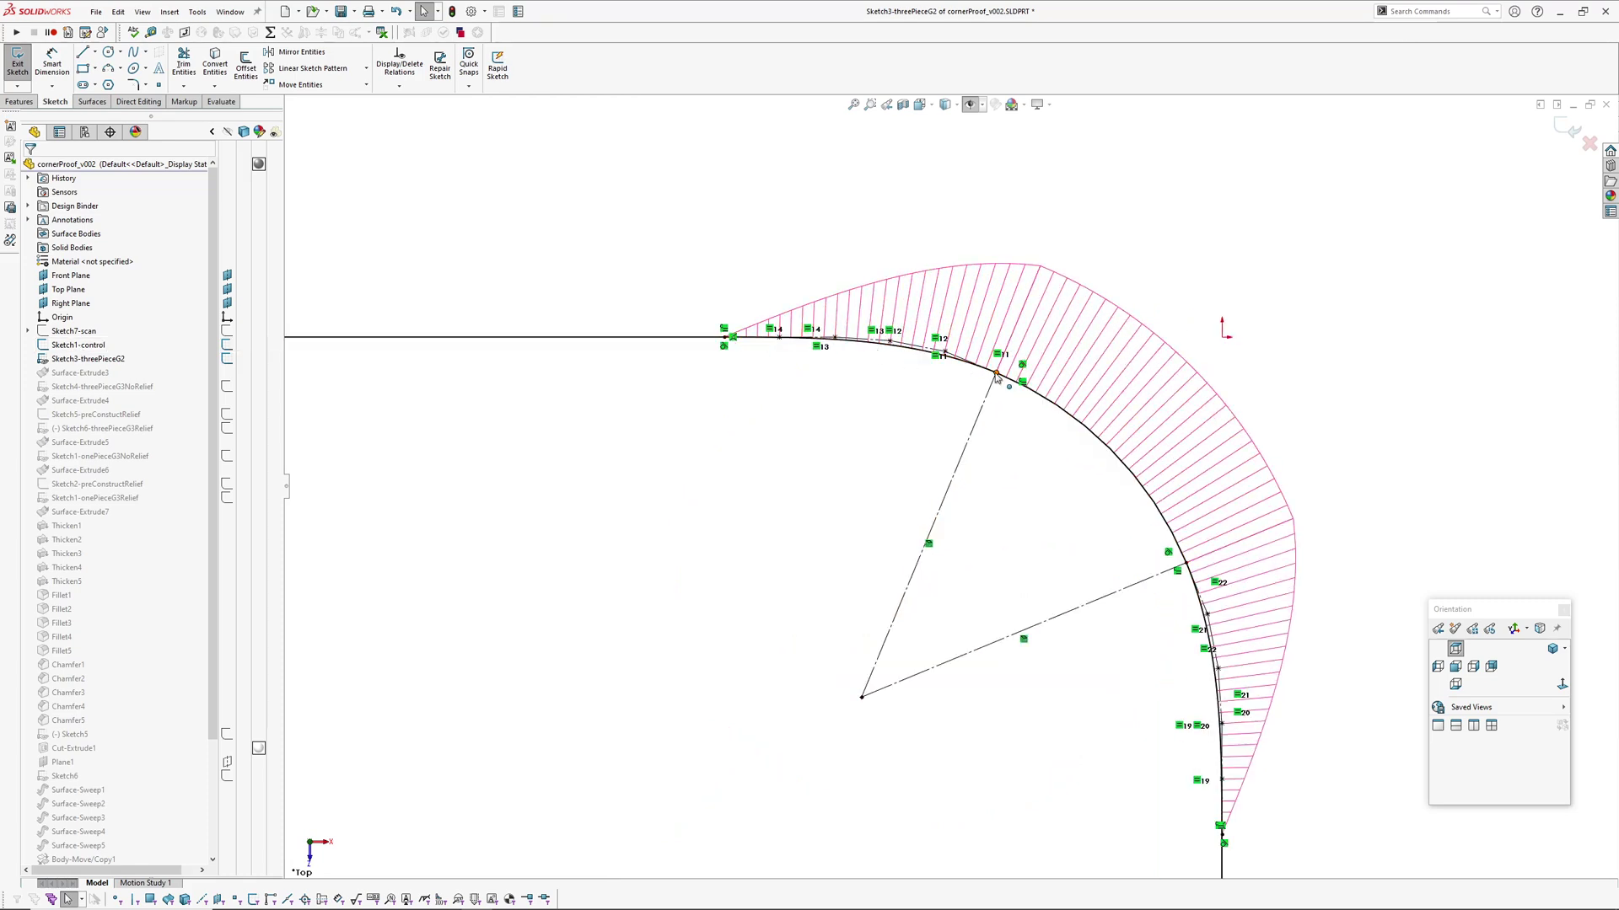
ctrl+middle_drag(866, 403, 933, 408)
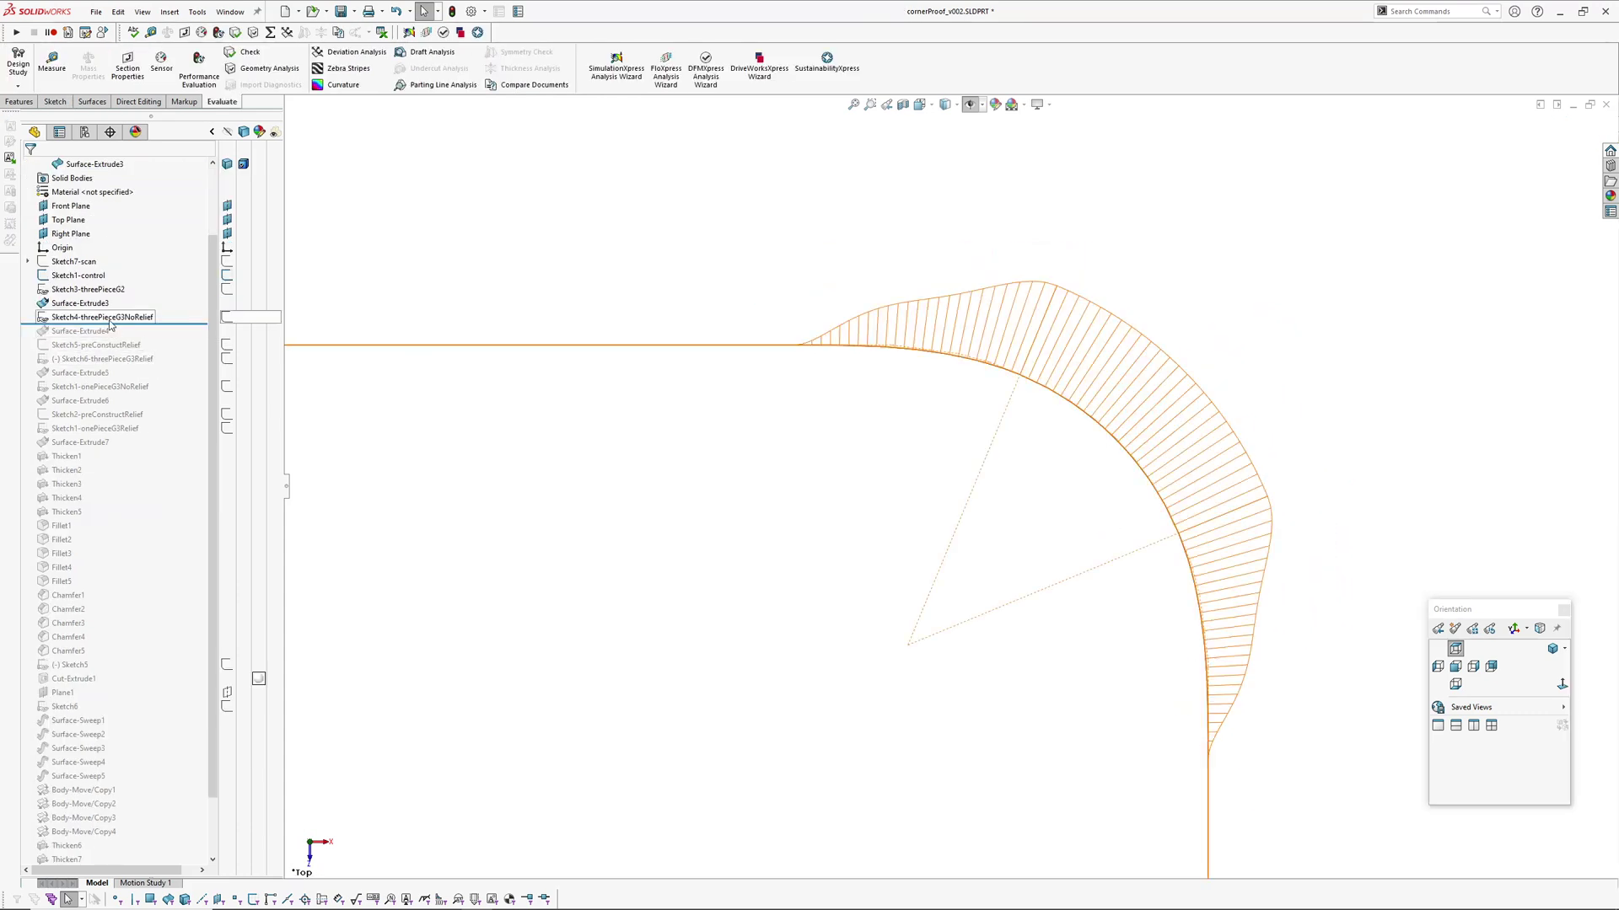
Open Sketch4-threePieceG3NoRelief for editing and inspect the upper style spline's relations, including torsion continuity at the arc.
click(107, 318)
click(120, 284)
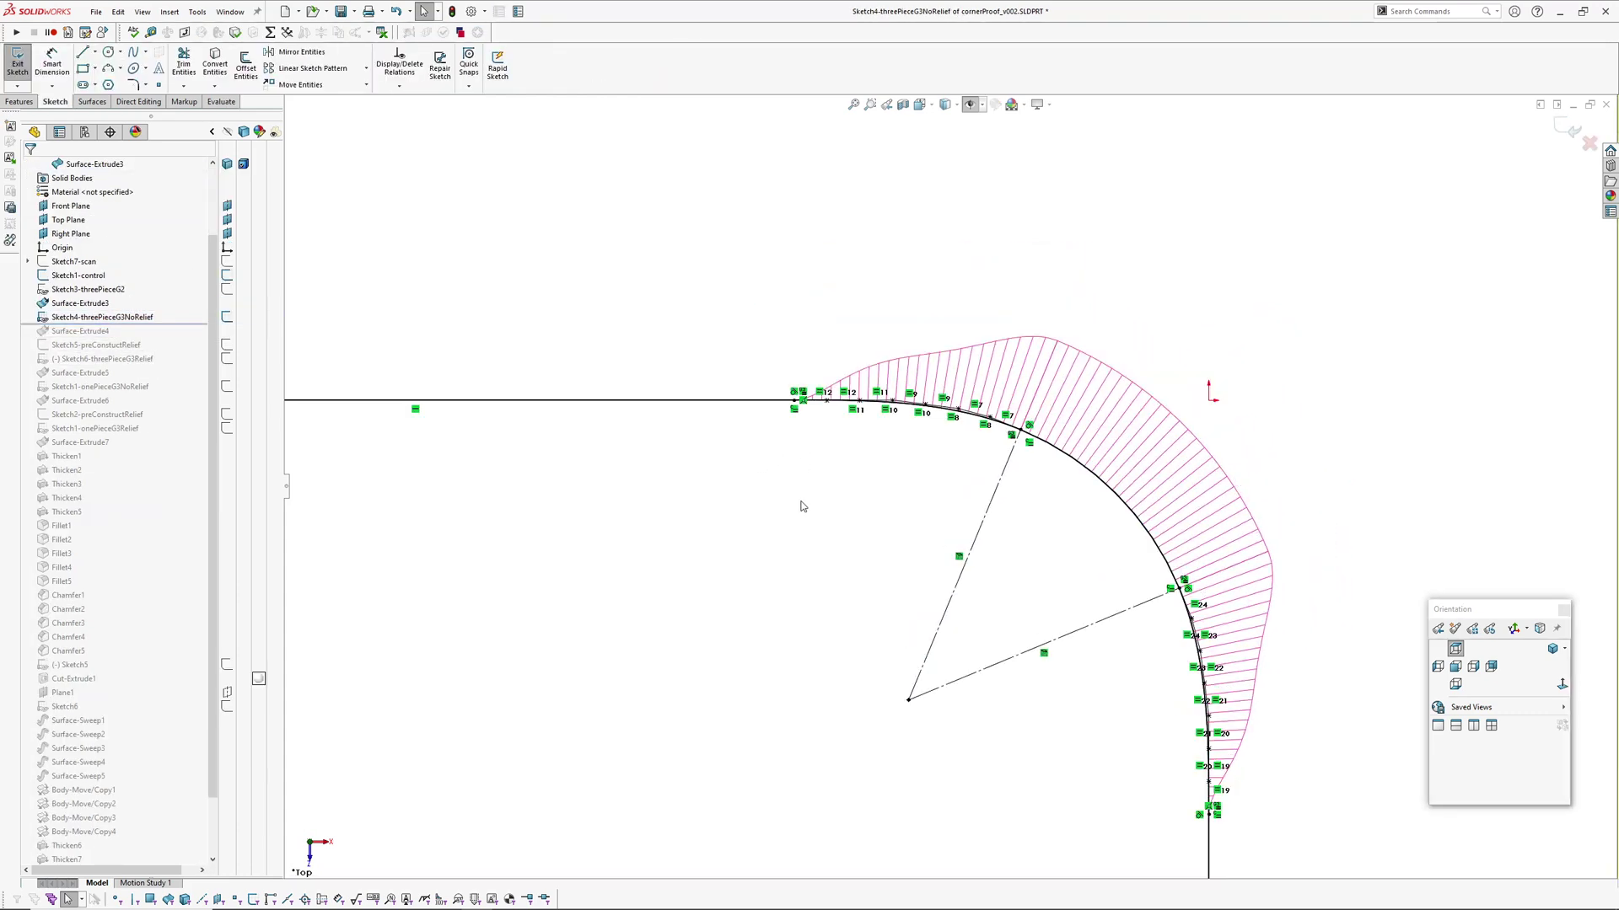
scroll(860, 488, down, 1)
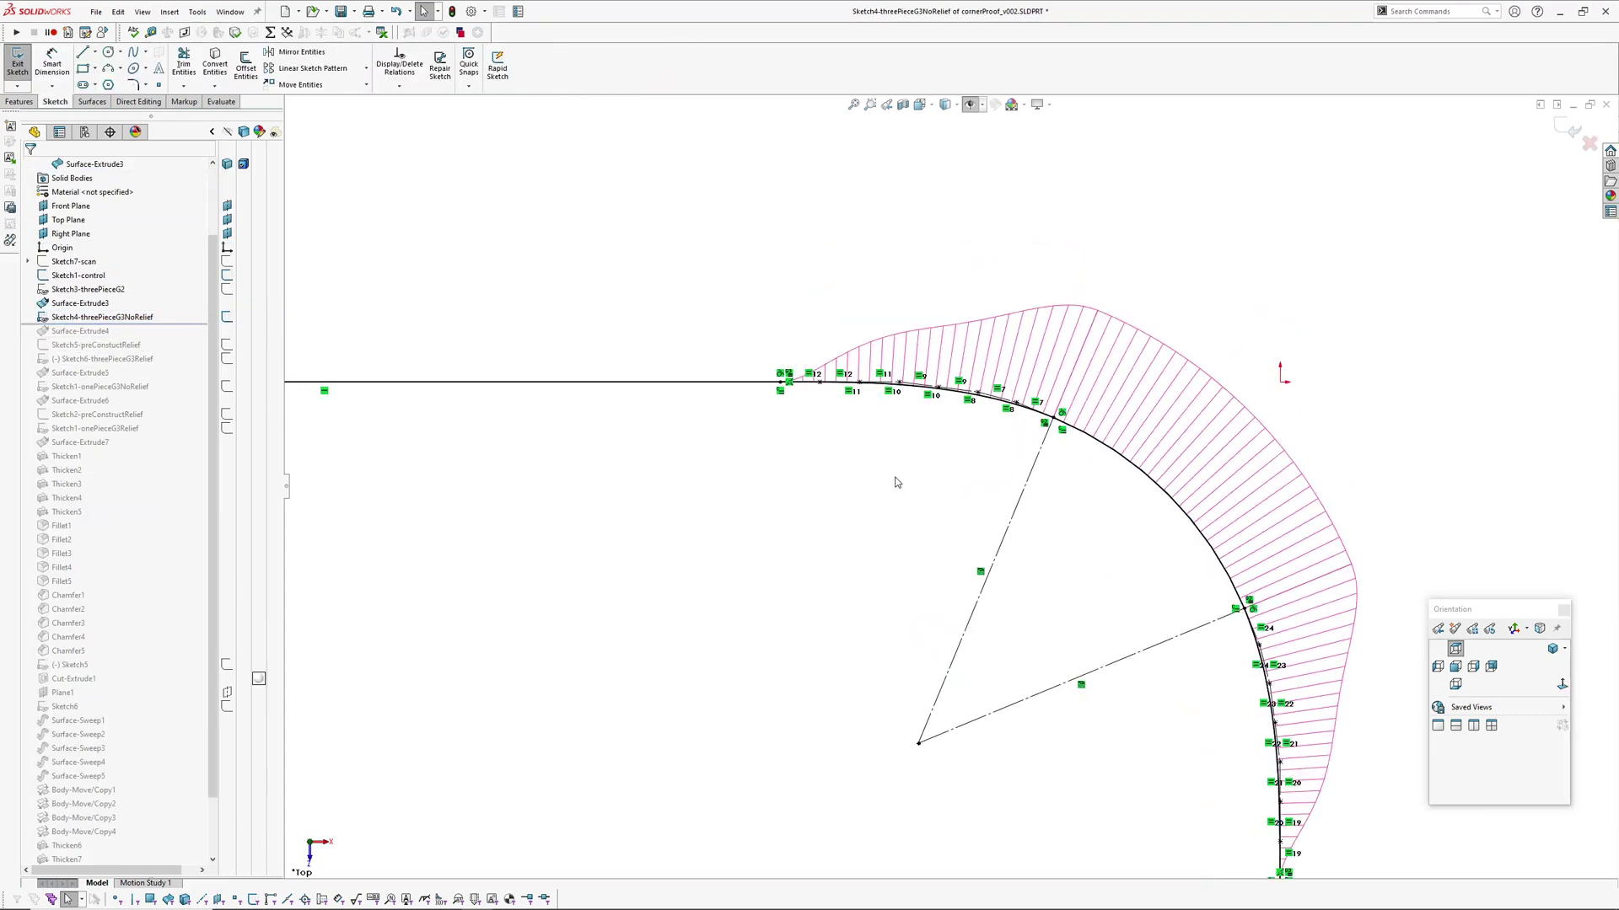
click(954, 397)
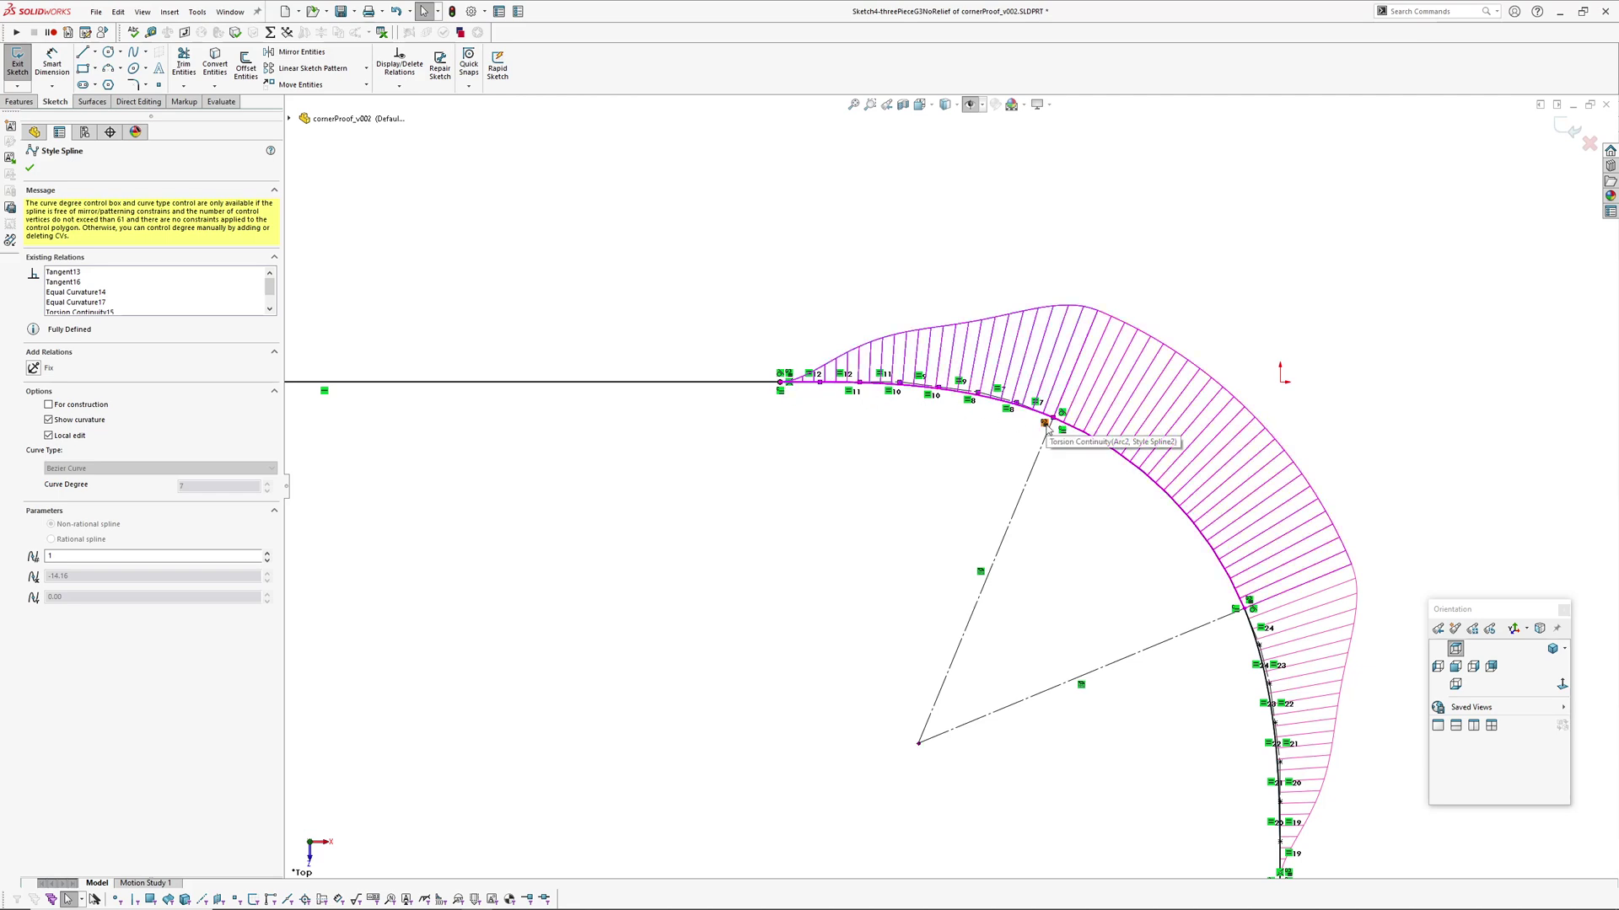
click(943, 468)
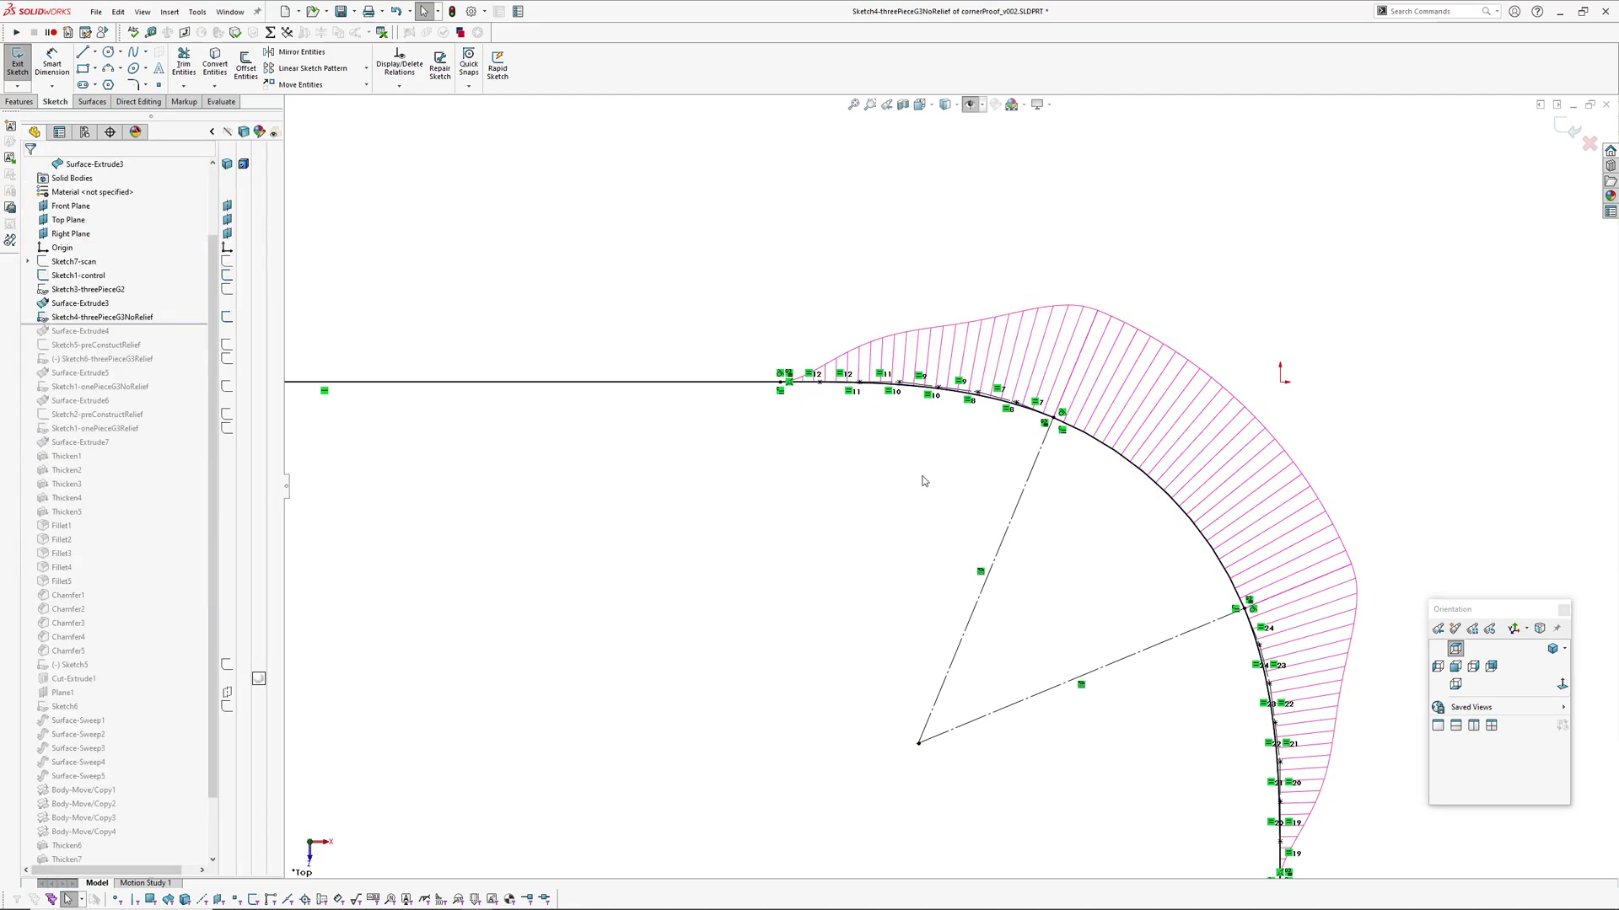
Examine the three-piece G3 curvature comb from the straight line through the arc and exit the sketch.
scroll(888, 473, down, 1)
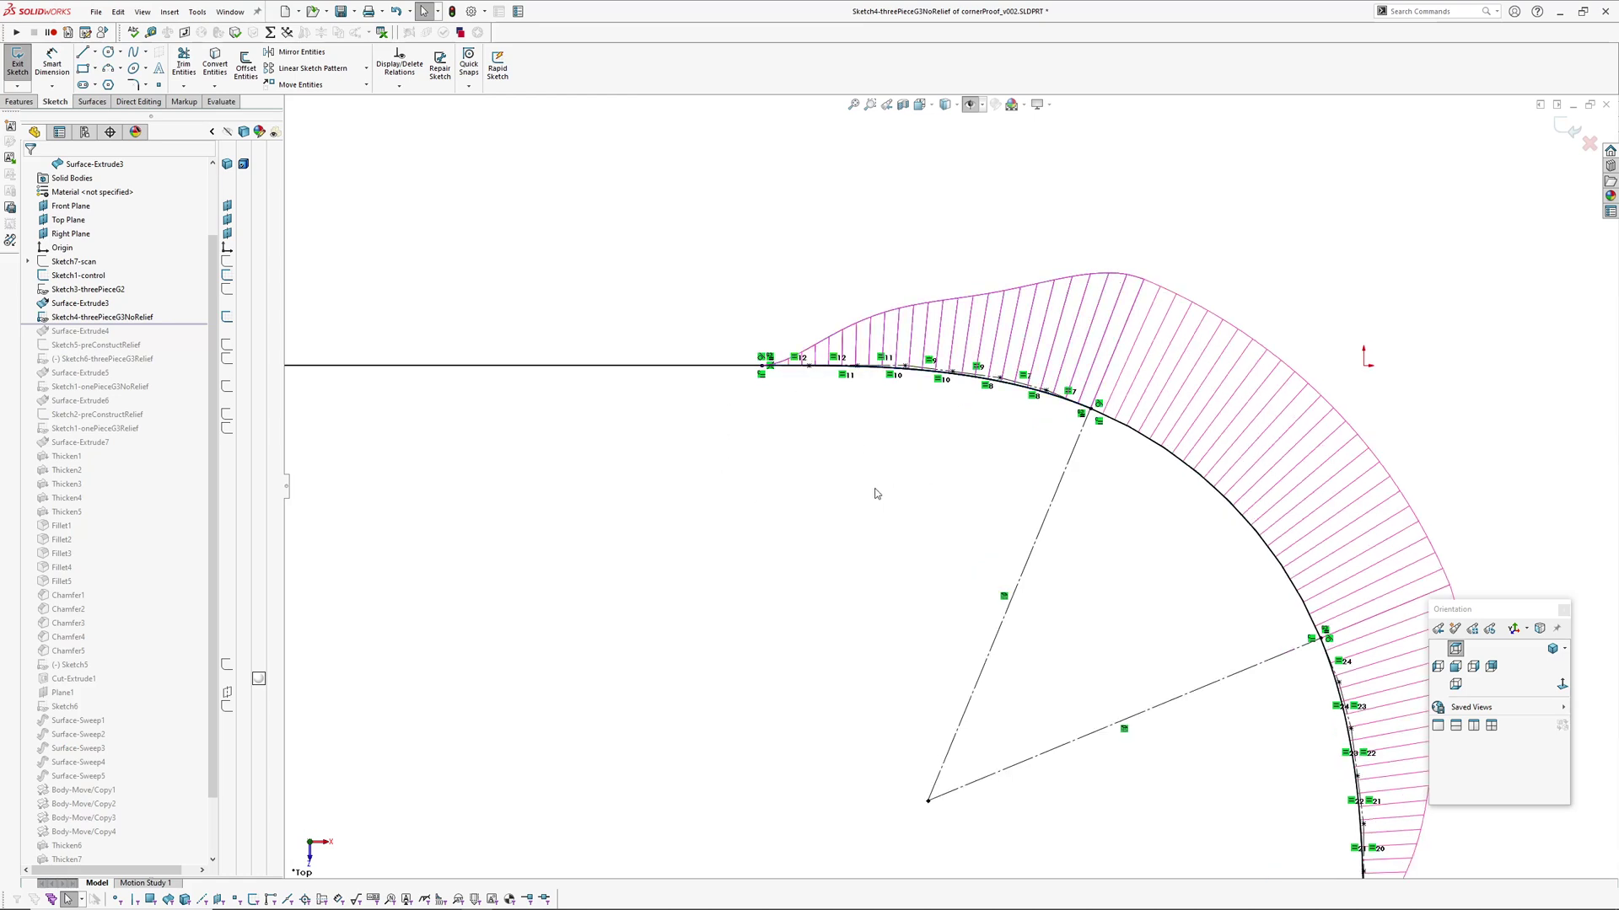
scroll(873, 495, up, 1)
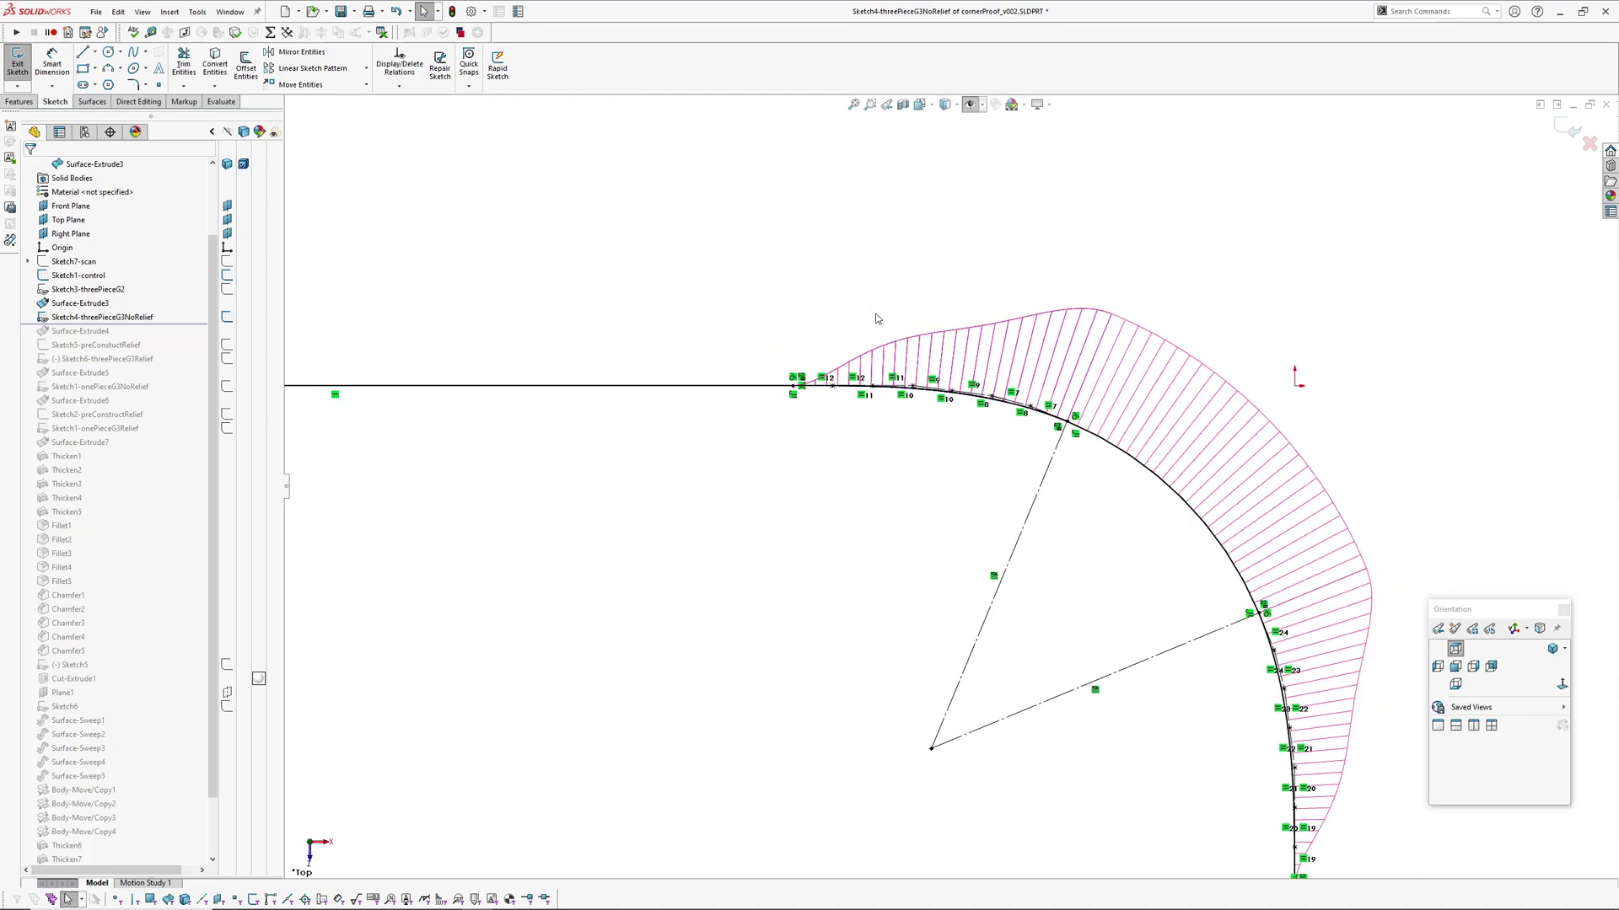
scroll(1111, 320, down, 1)
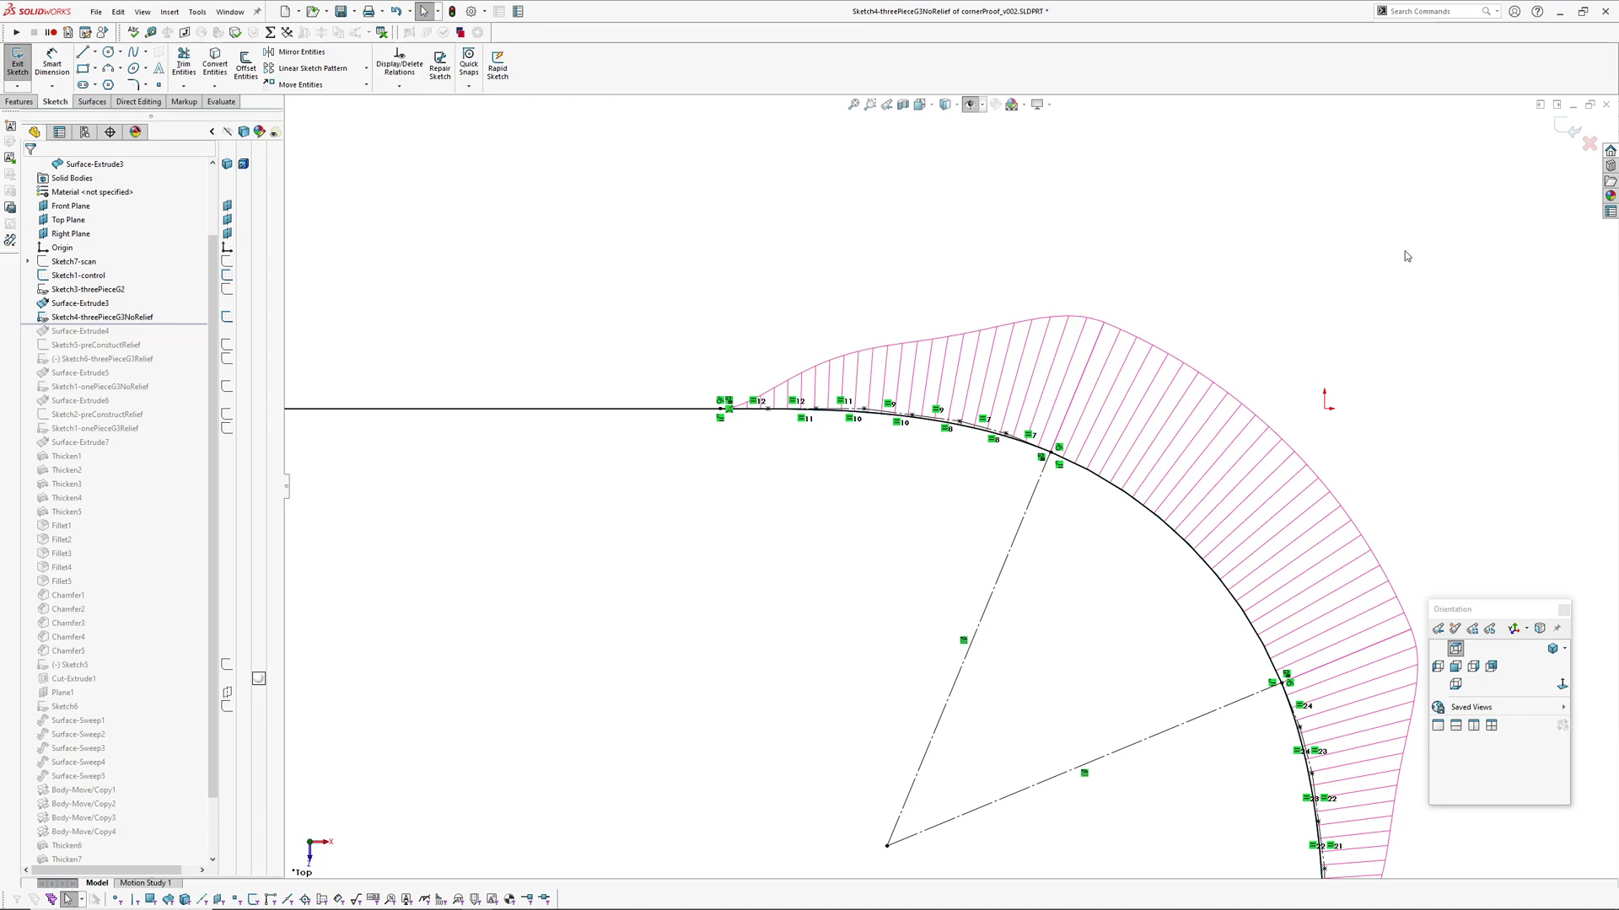
click(1568, 127)
Open Sketch5-preConstuctRelief, inspect its relief circles at the curve junctions against the Sketch1-control geometry, and leave the sketch without saving changes.
click(128, 350)
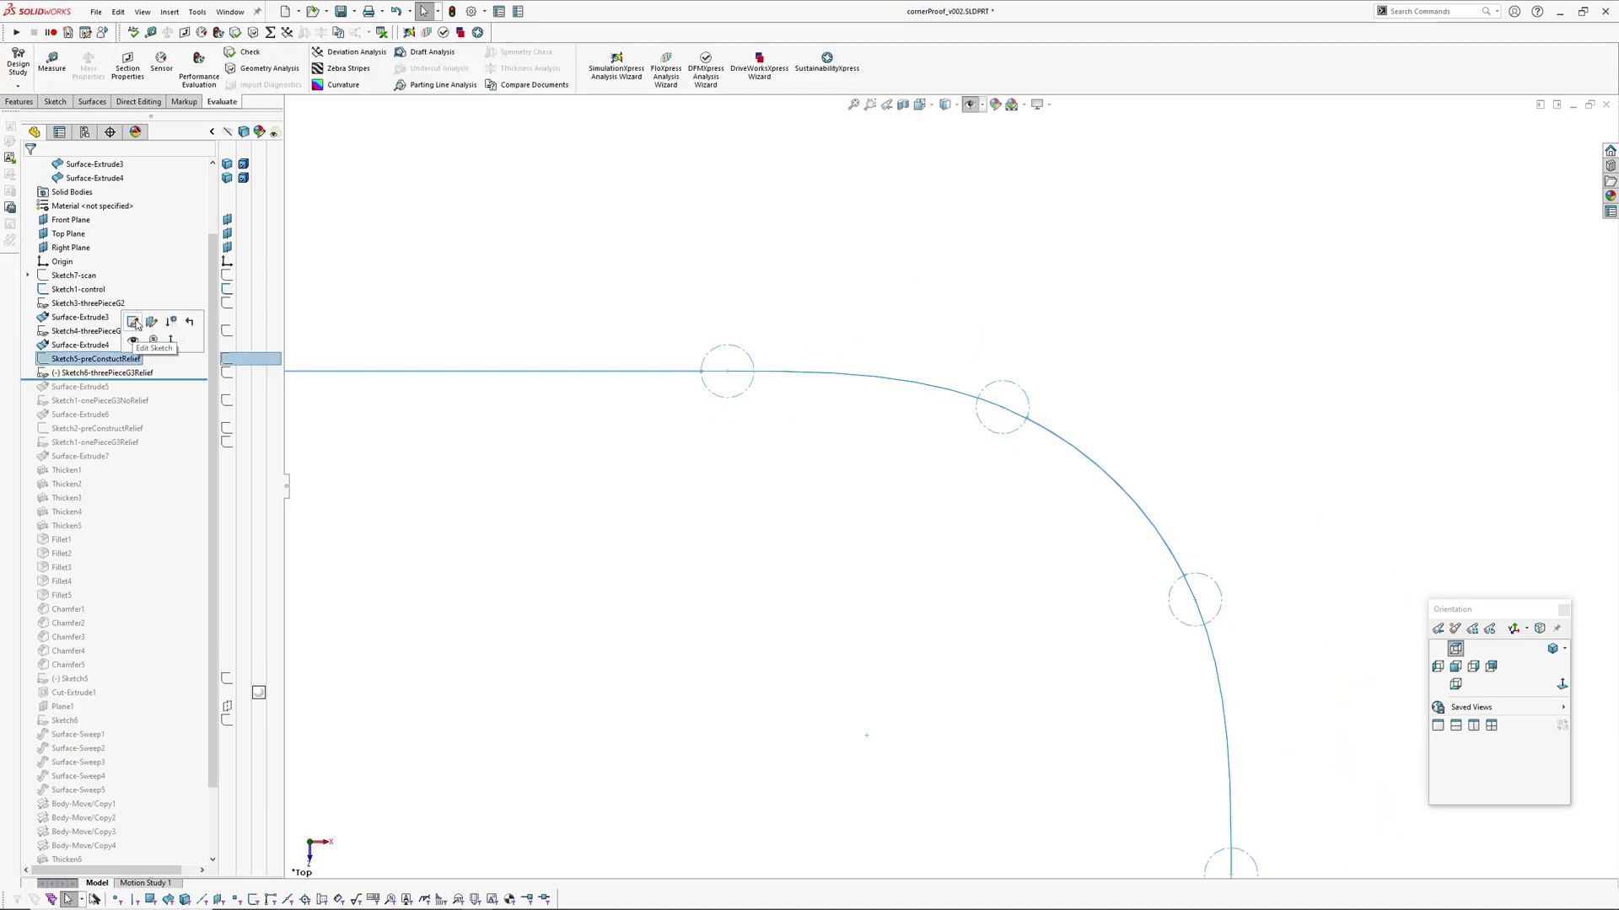
click(133, 321)
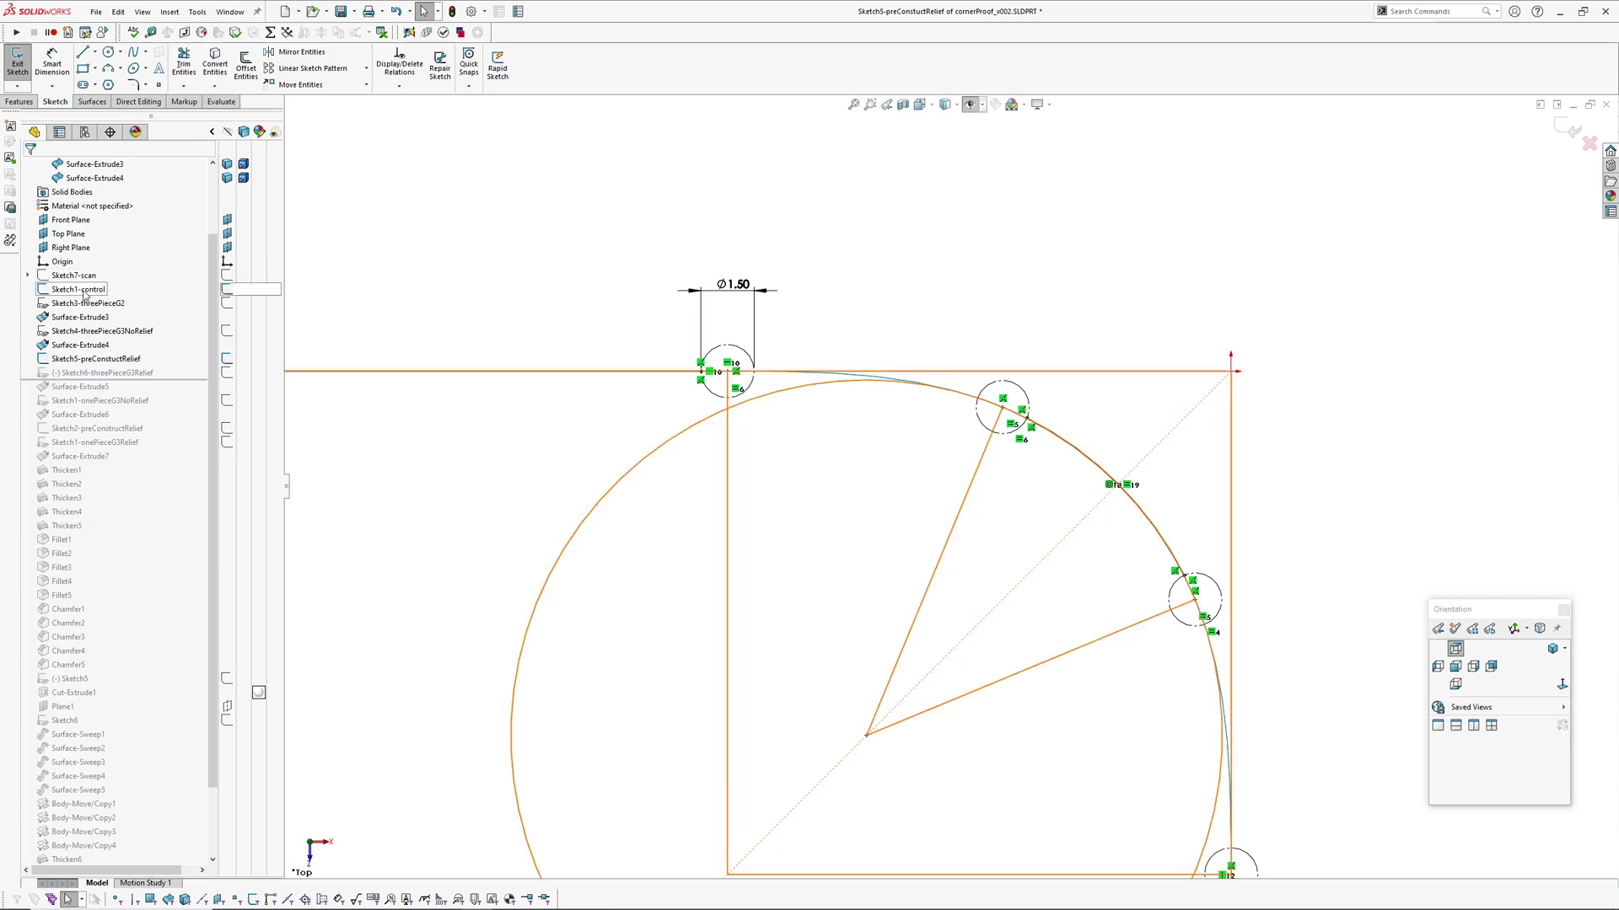
click(124, 290)
ctrl+middle_drag(697, 567, 661, 453)
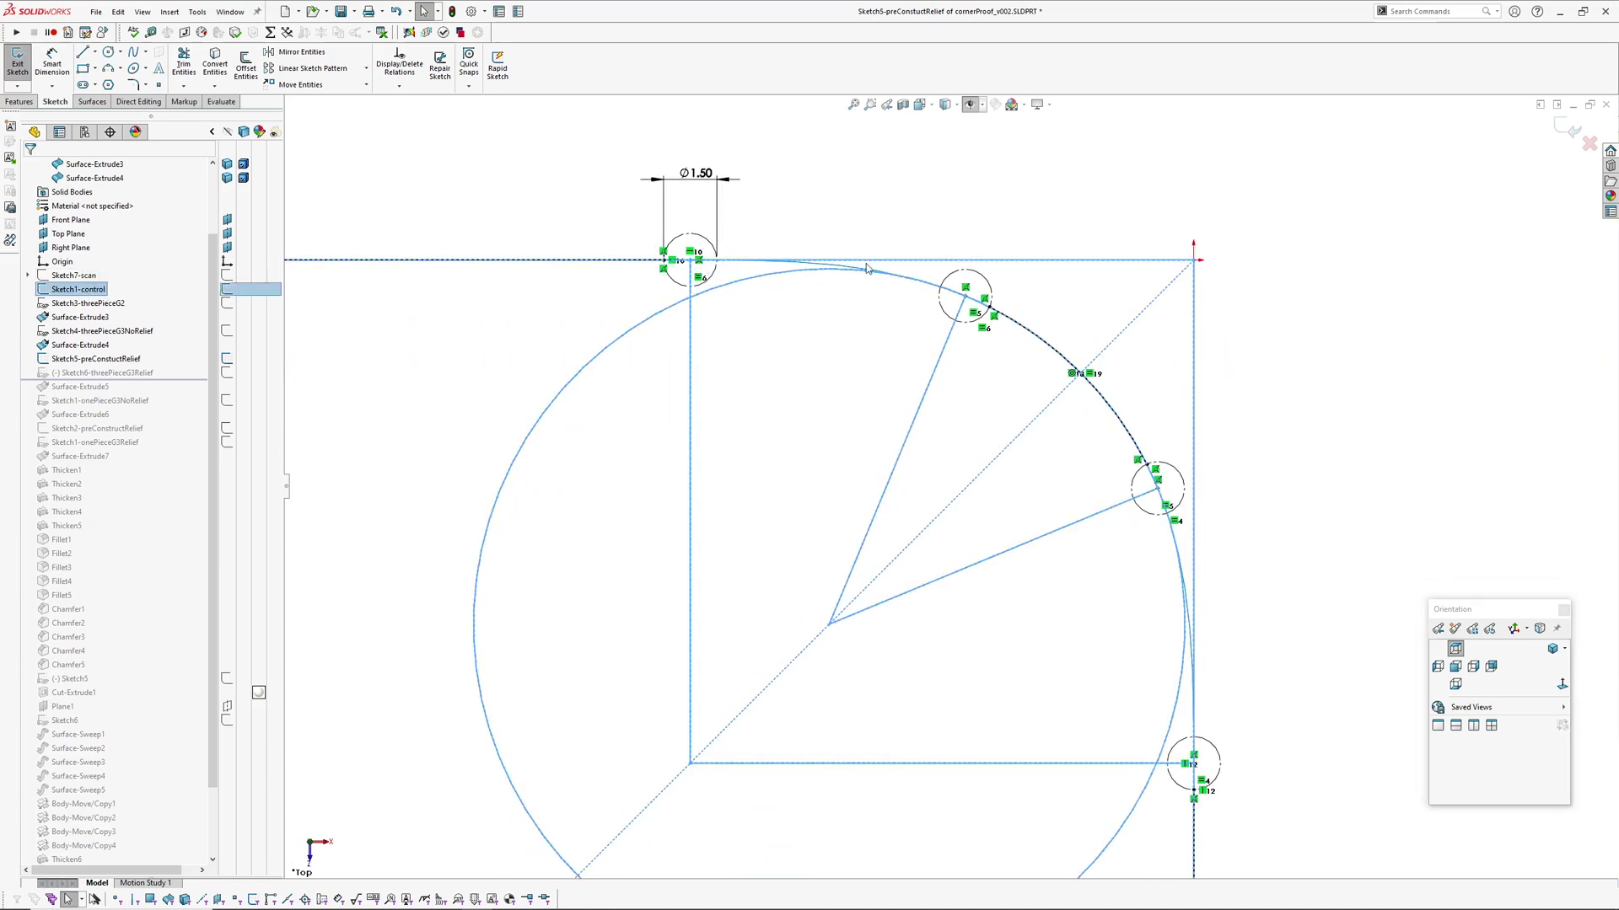
ctrl+middle_drag(838, 343, 795, 433)
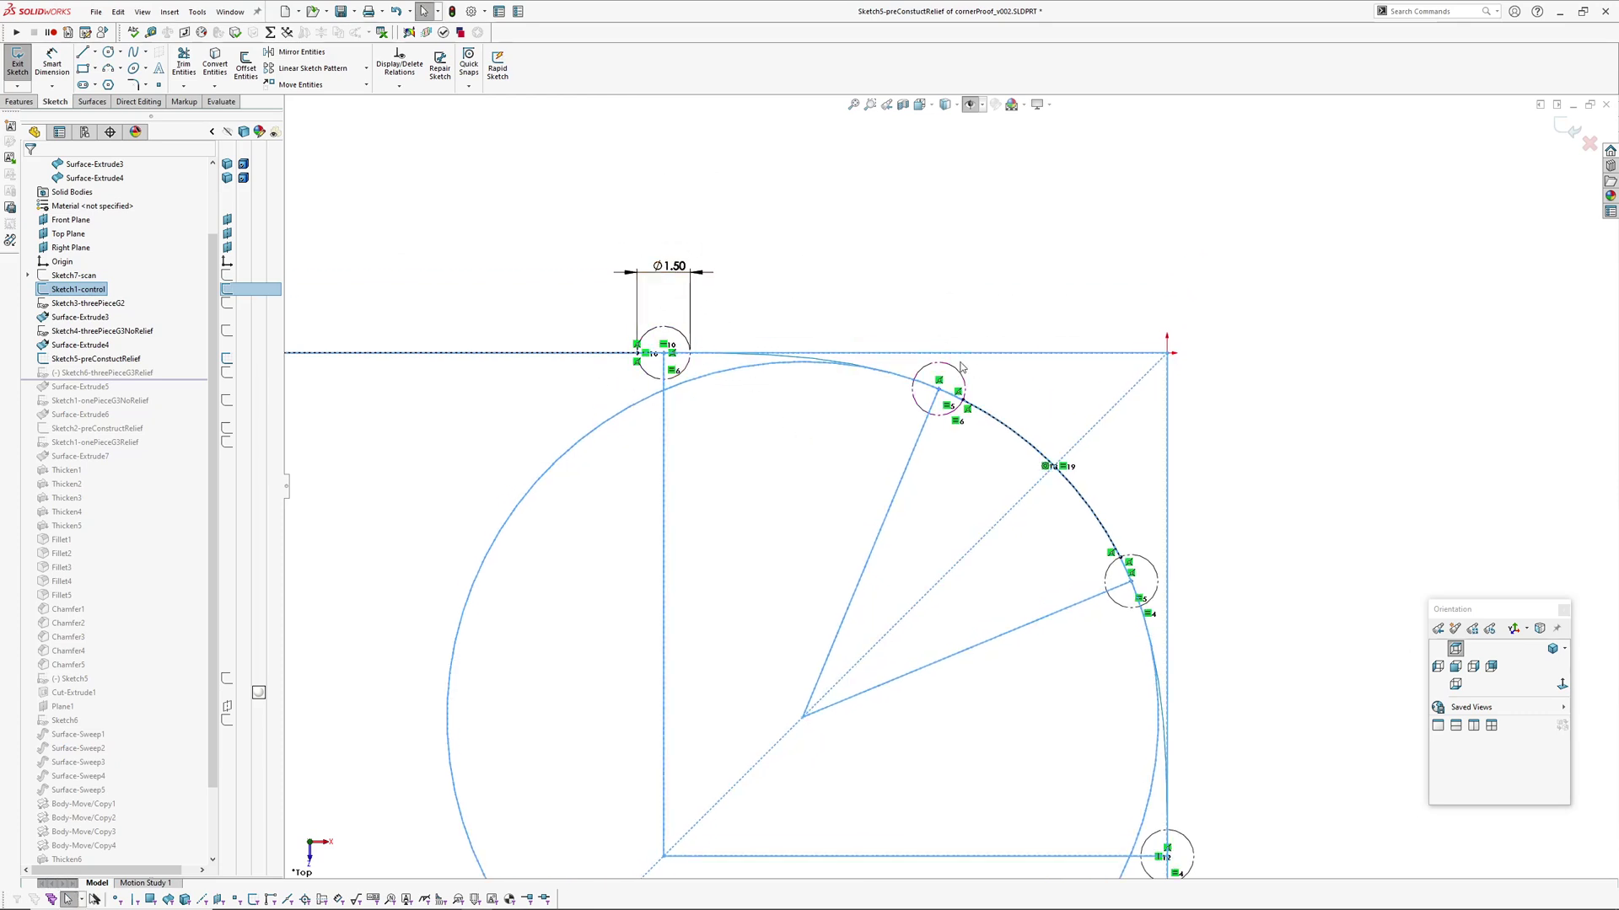
scroll(943, 361, down, 2)
click(875, 245)
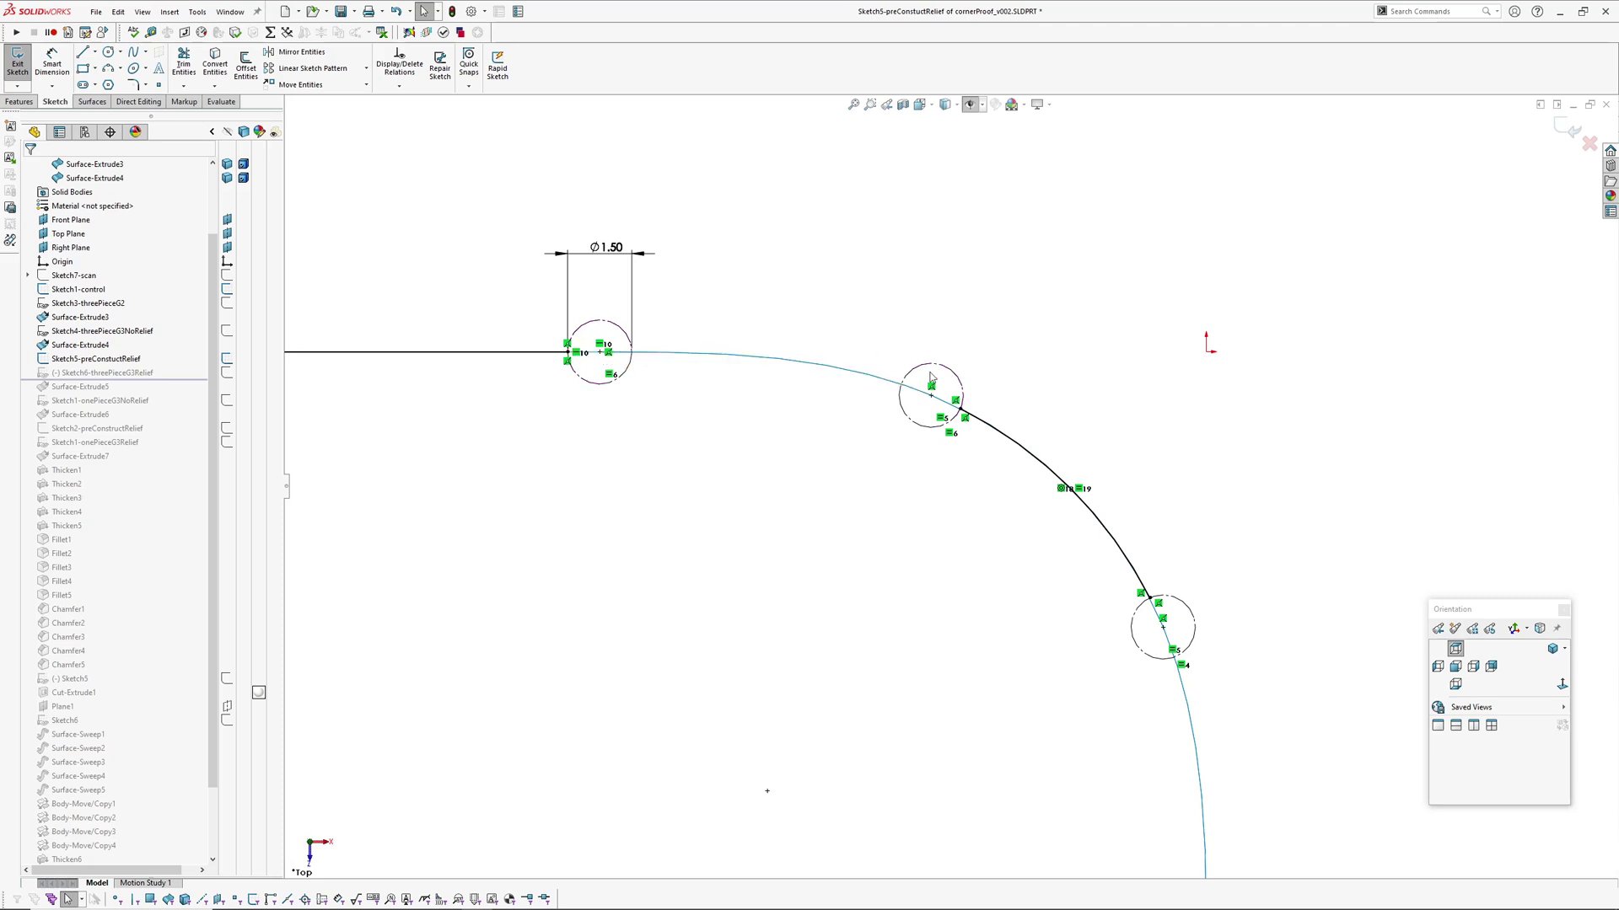
click(1588, 146)
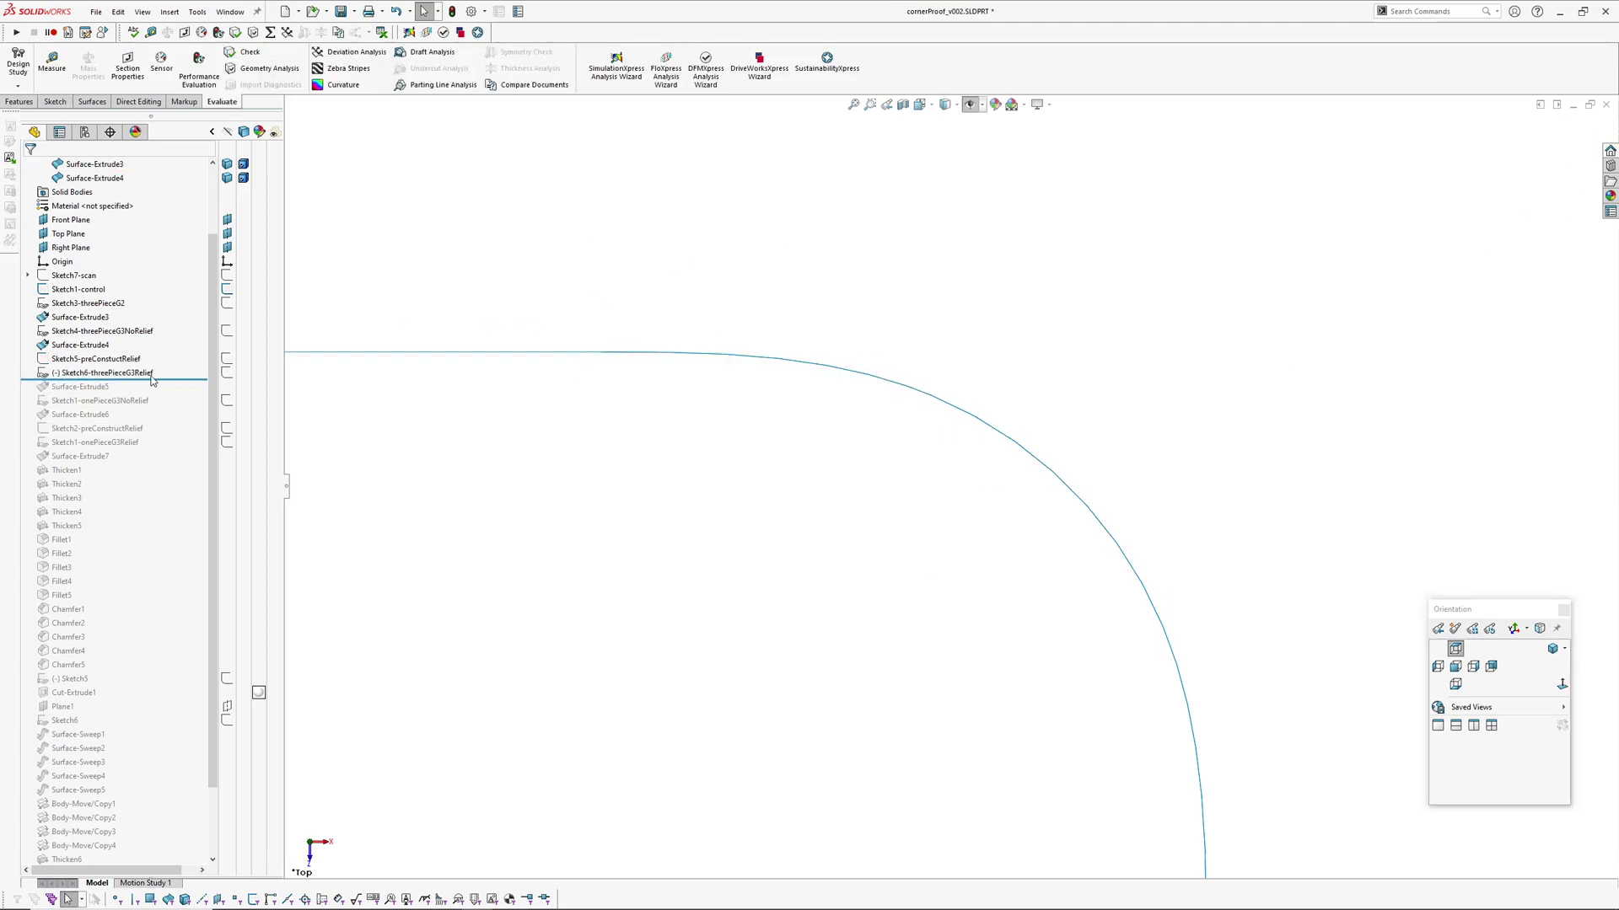
Open Sketch6-threePieceG3Relief for editing and examine its curvature comb along the corner.
click(101, 373)
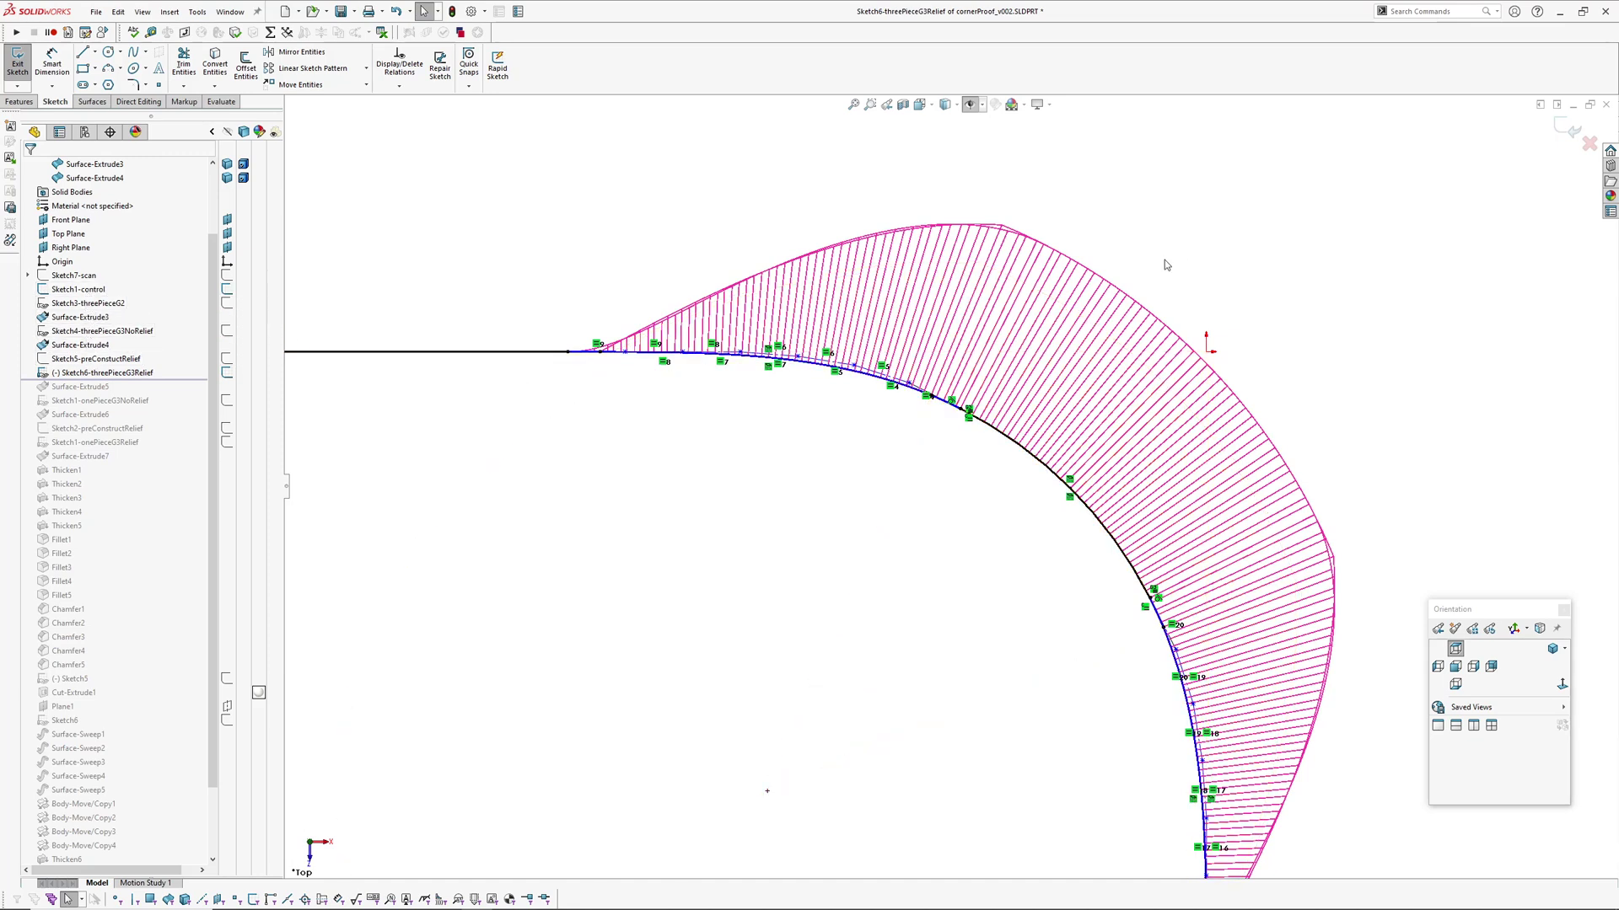
scroll(999, 344, down, 1)
scroll(962, 523, up, 1)
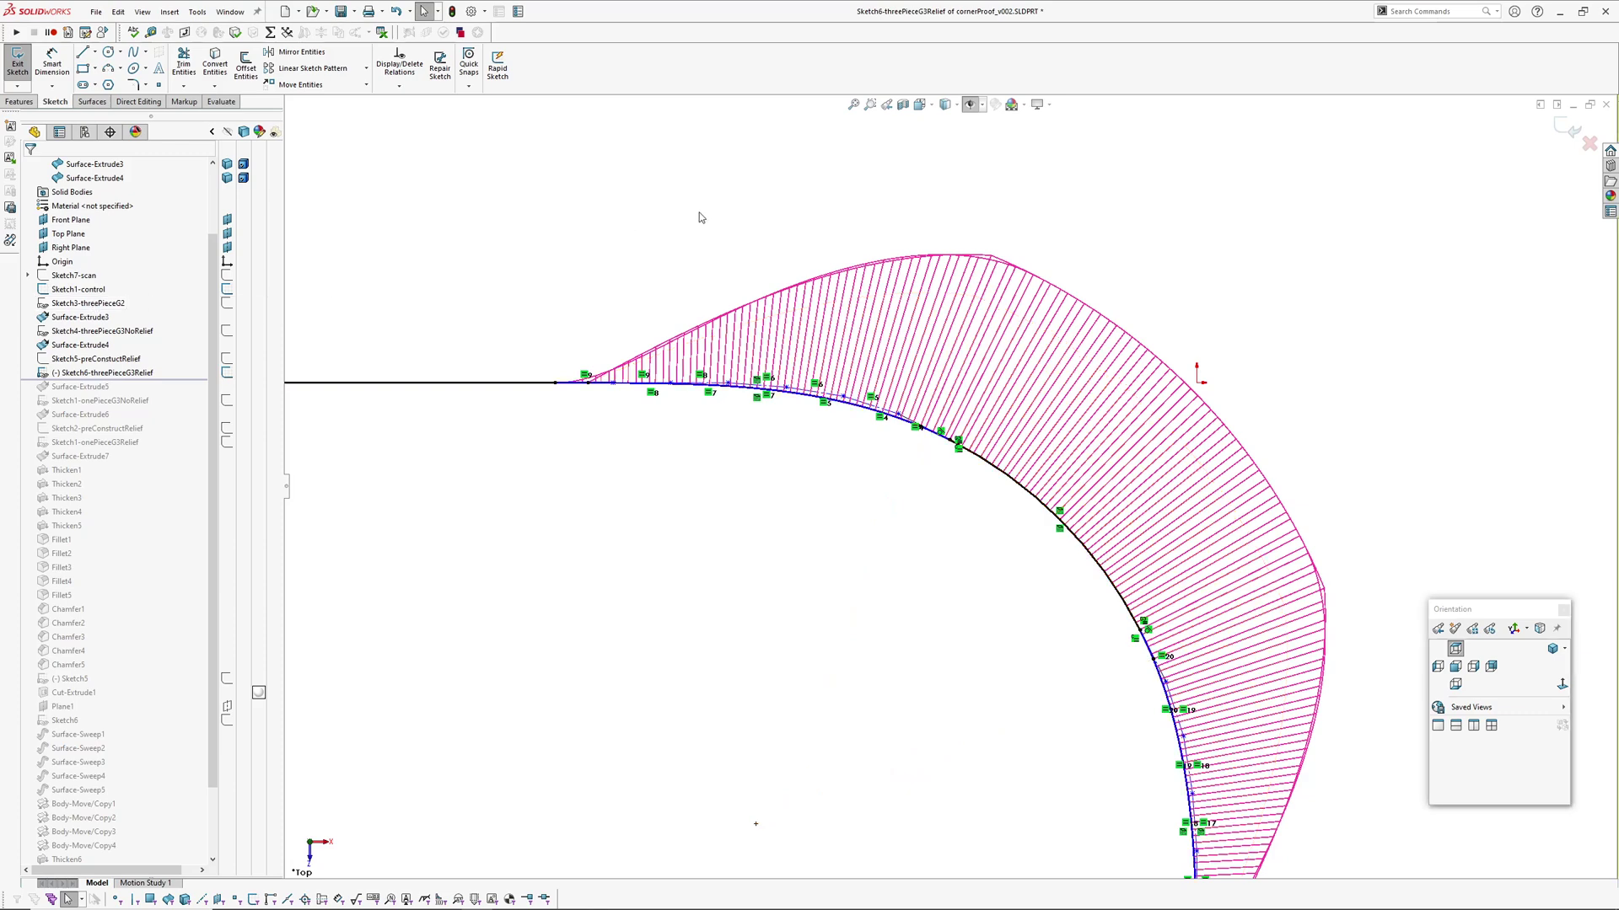
Examine the three-piece G3 relief curvature comb where the upper style spline meets the arc and the straight line.
scroll(999, 255, down, 2)
scroll(1014, 302, up, 1)
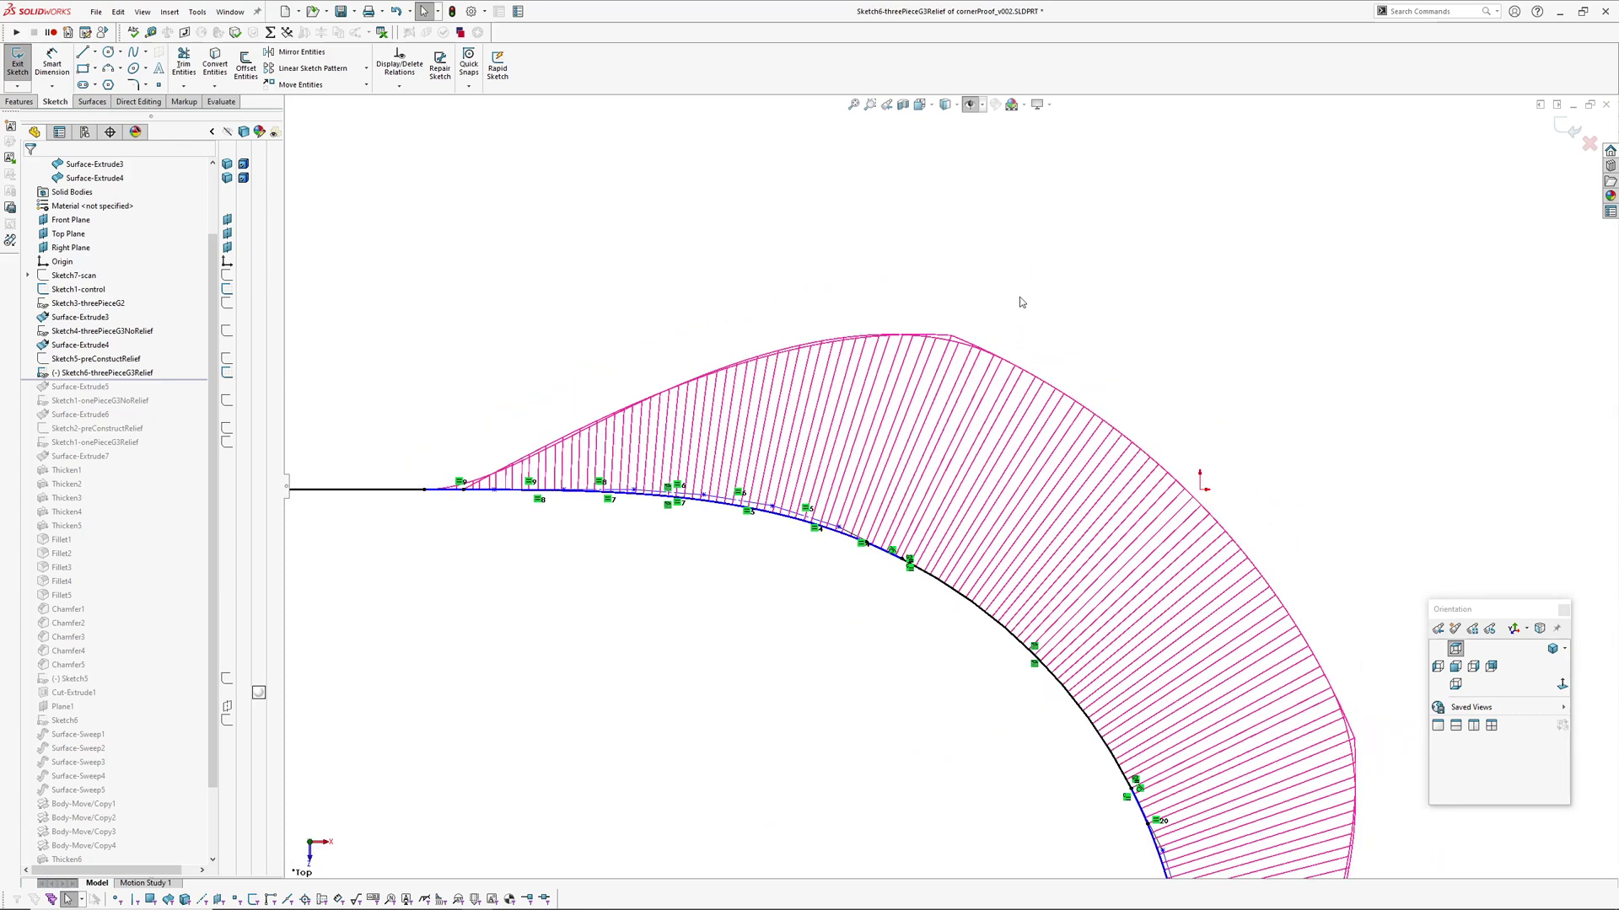
scroll(1101, 246, down, 2)
scroll(1005, 268, down, 1)
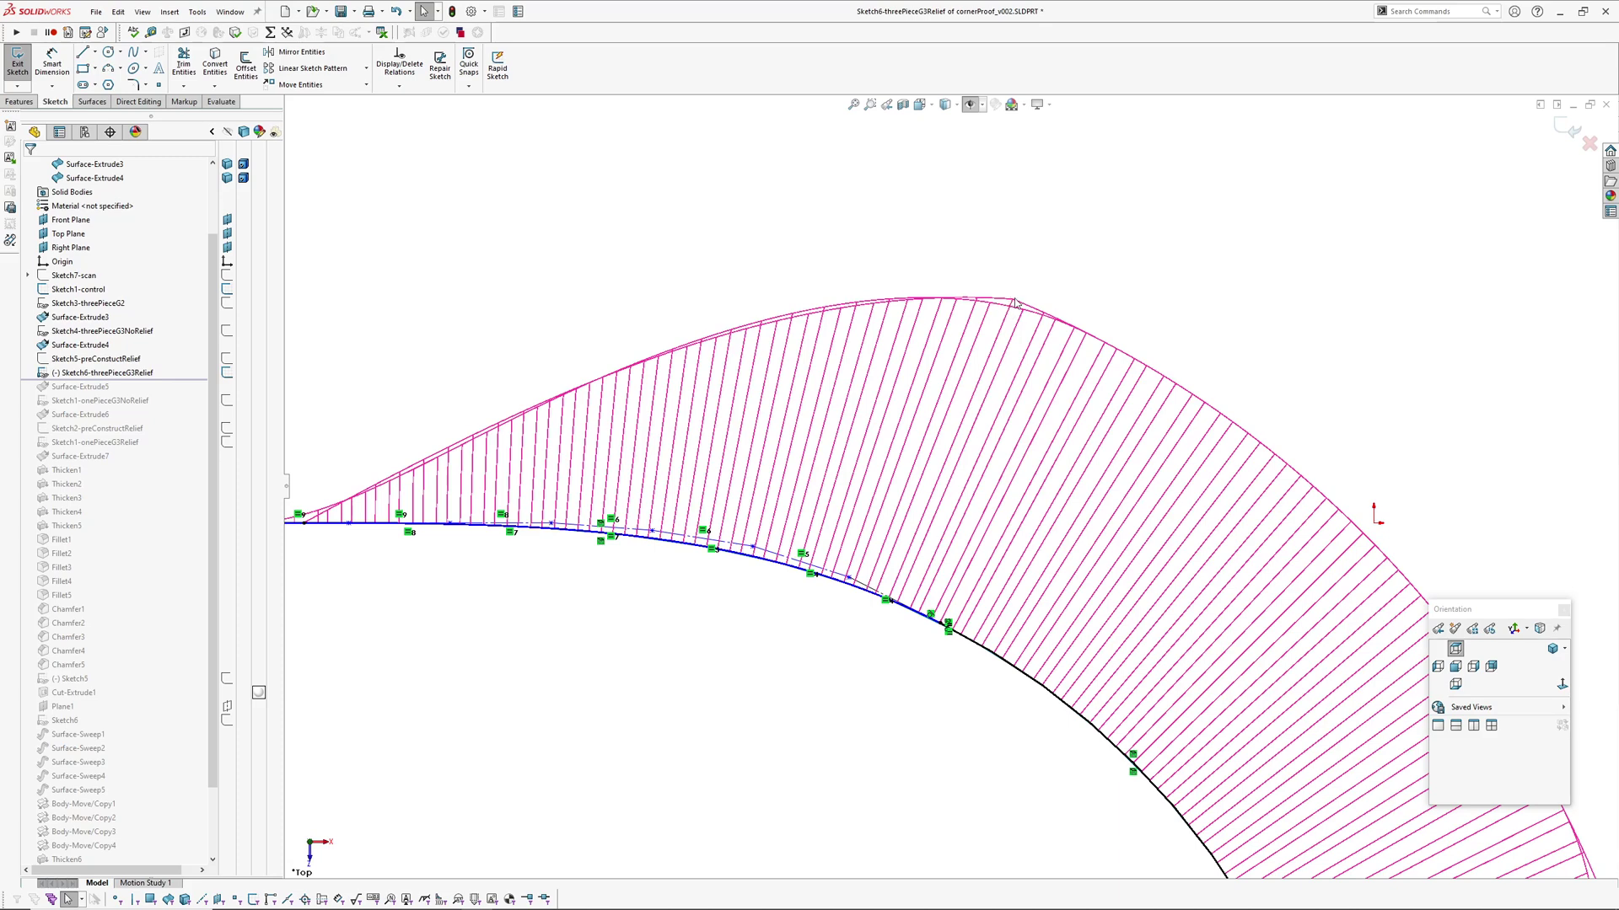
ctrl+middle_drag(590, 337, 633, 345)
ctrl+middle_drag(648, 641, 695, 591)
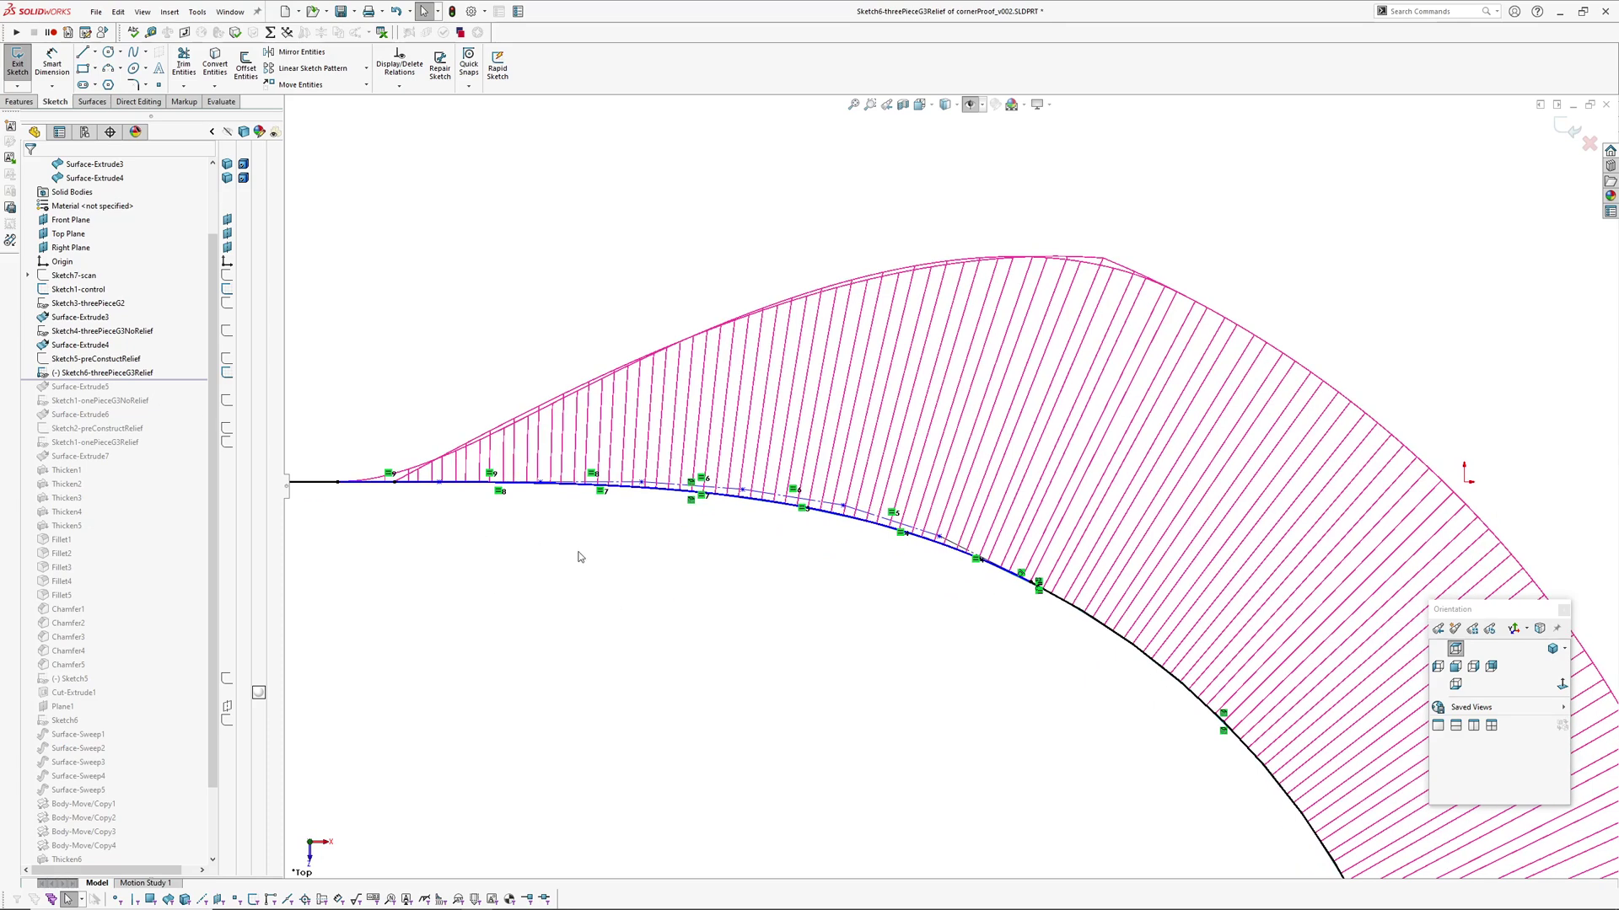
scroll(725, 563, up, 1)
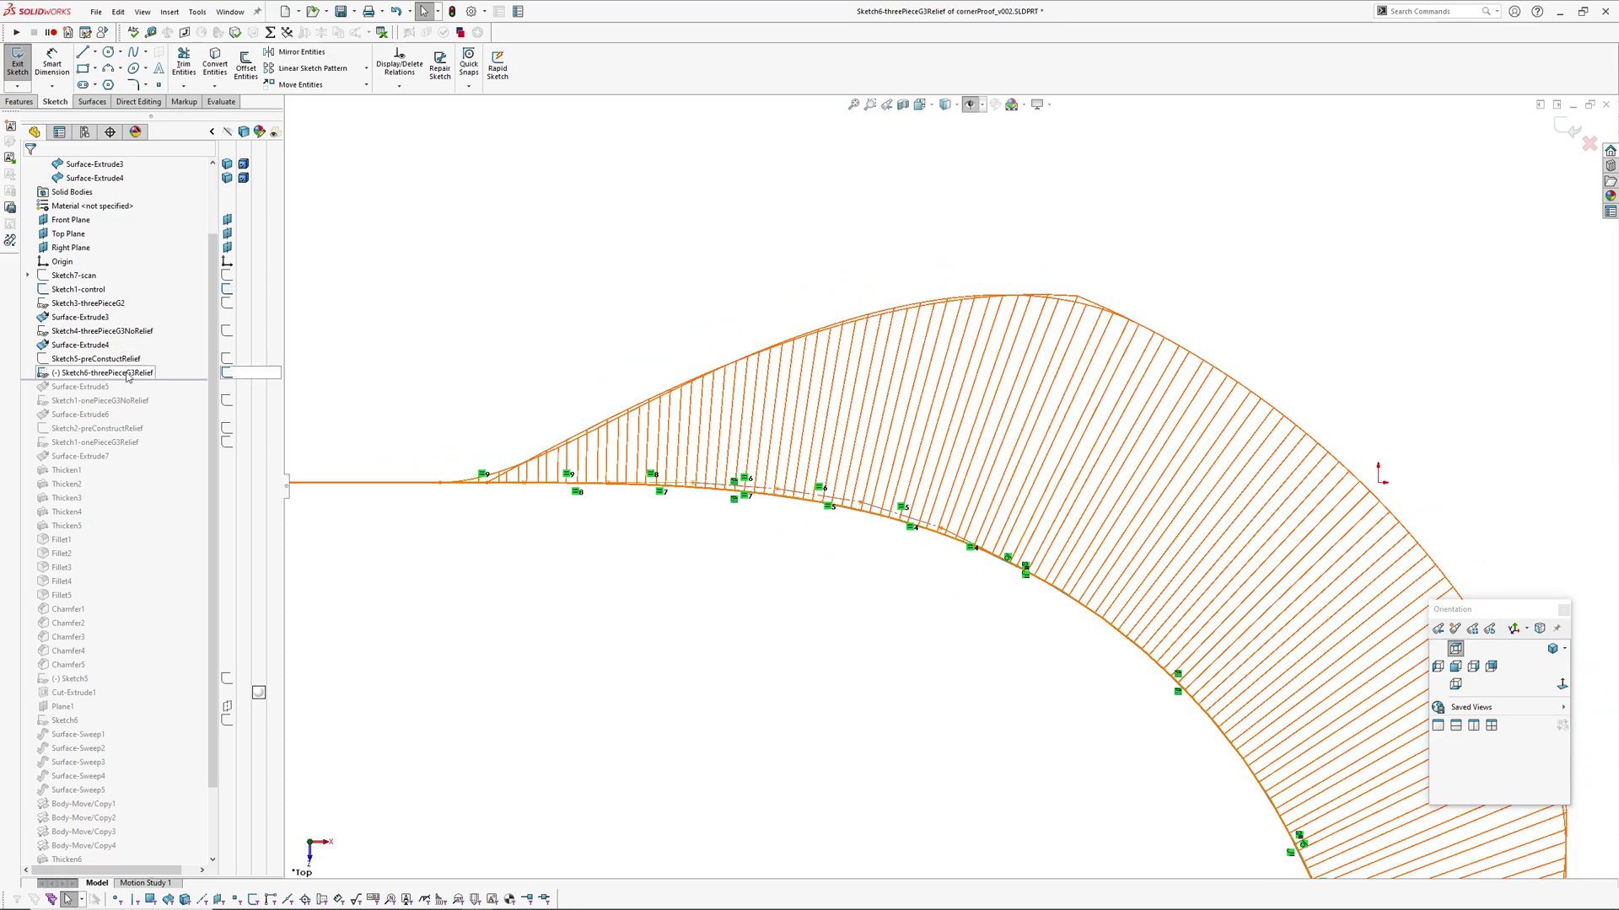
mouse_move(571, 556)
ctrl+middle_down()
mouse_move(614, 490)
mouse_move(663, 485)
ctrl+middle_up()
scroll(684, 505, up, 3)
mouse_move(776, 582)
ctrl+middle_down()
mouse_move(860, 494)
mouse_move(826, 482)
ctrl+middle_up()
scroll(697, 385, down, 2)
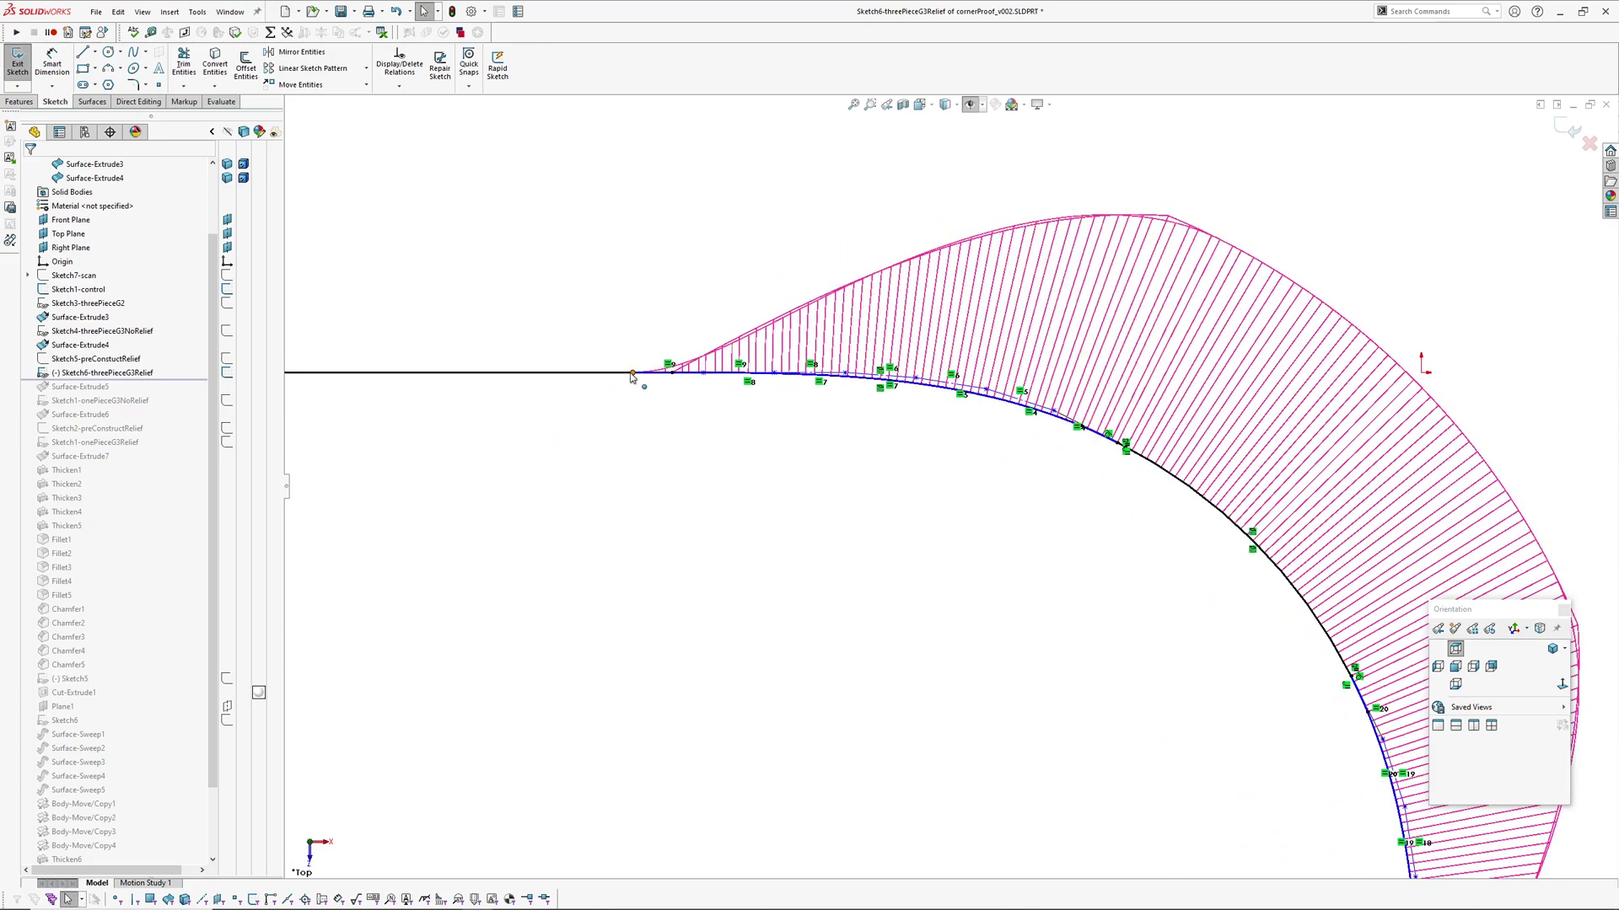
Examine the relief comb from the straight-line junction around to the lower style spline, and exit the sketch.
click(679, 373)
scroll(1087, 379, up, 1)
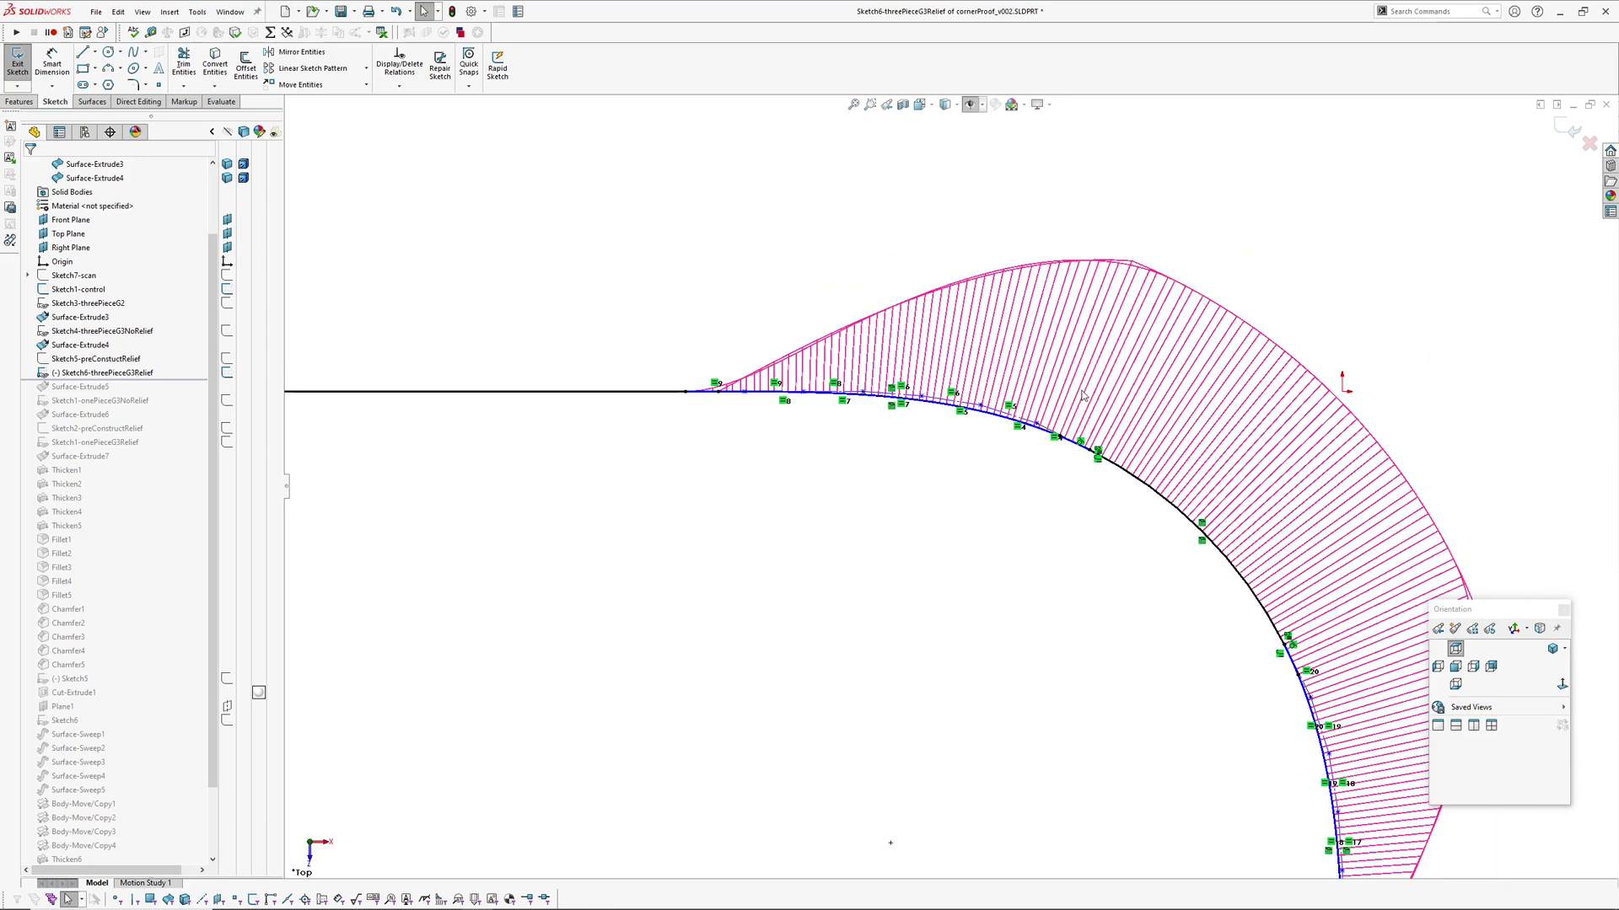
ctrl+middle_drag(1054, 538, 976, 469)
scroll(959, 540, up, 1)
ctrl+middle_drag(958, 545, 922, 485)
scroll(1139, 466, down, 2)
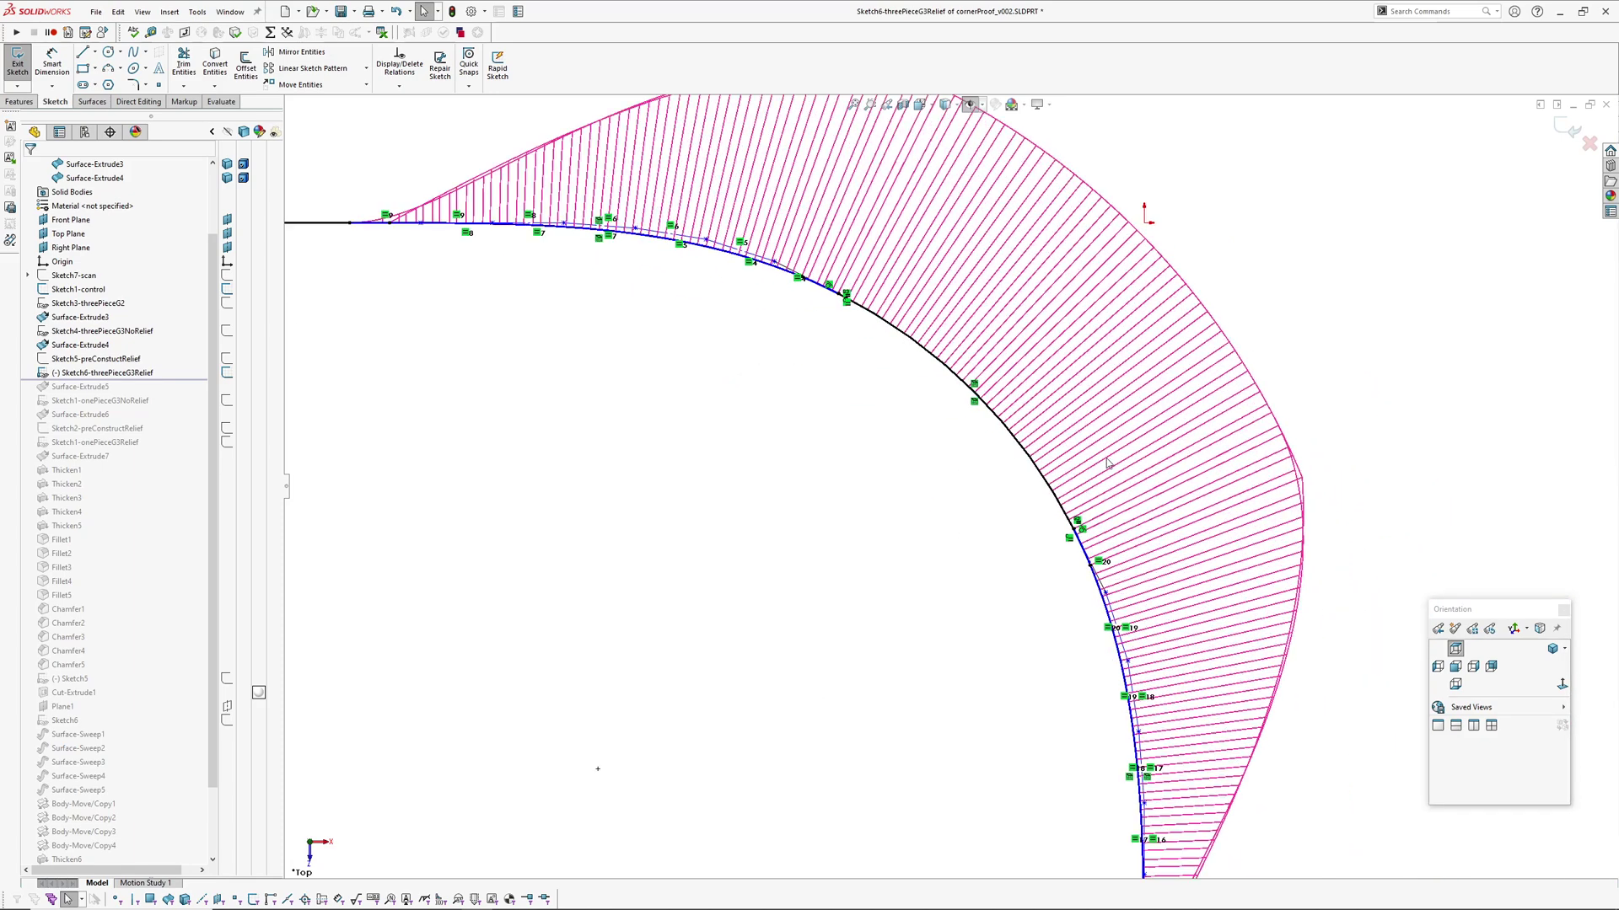
scroll(1008, 540, up, 2)
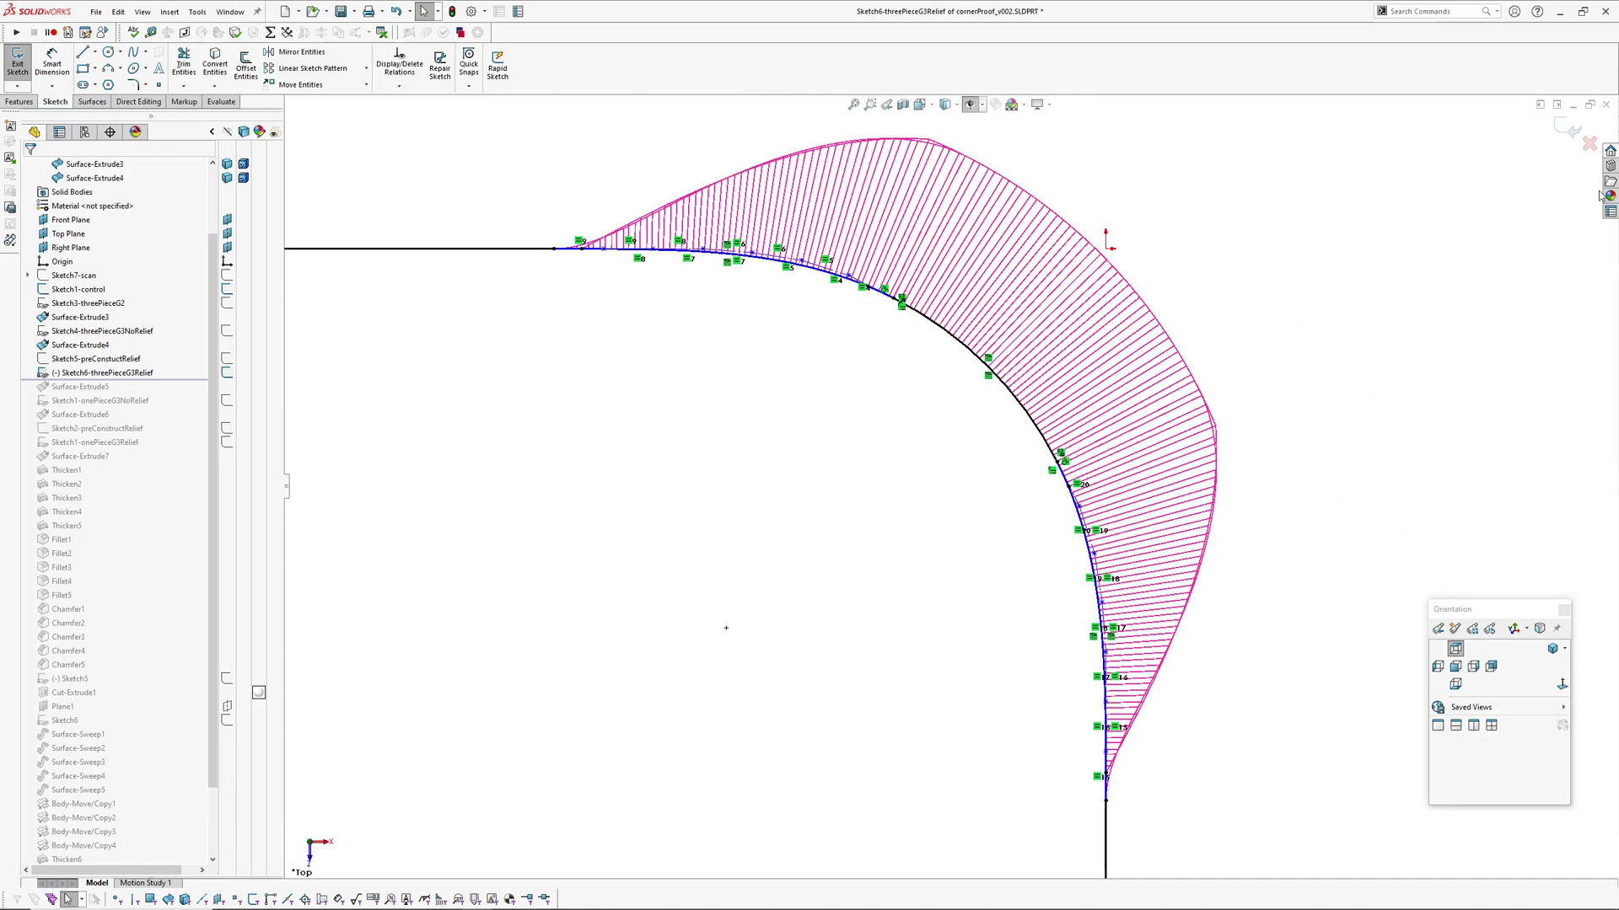
click(1569, 127)
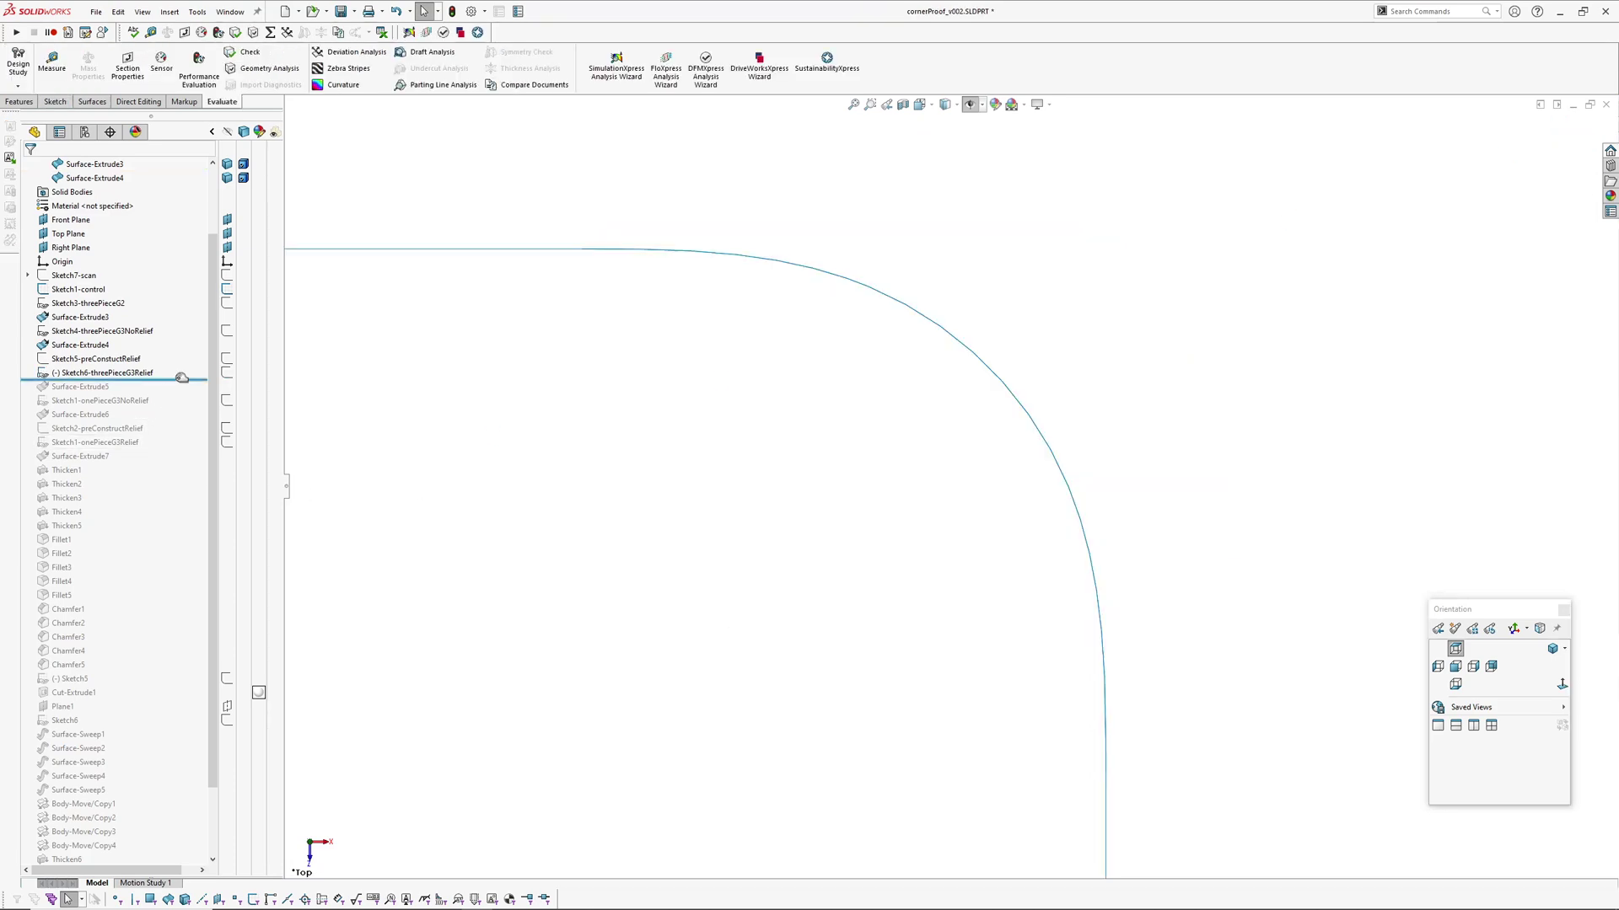
Roll the model forward past Sketch1-onePieceG3NoRelief, open that sketch for editing and reduce its curvature comb scale.
drag(181, 376, 107, 422)
click(107, 415)
click(122, 373)
right_click(875, 528)
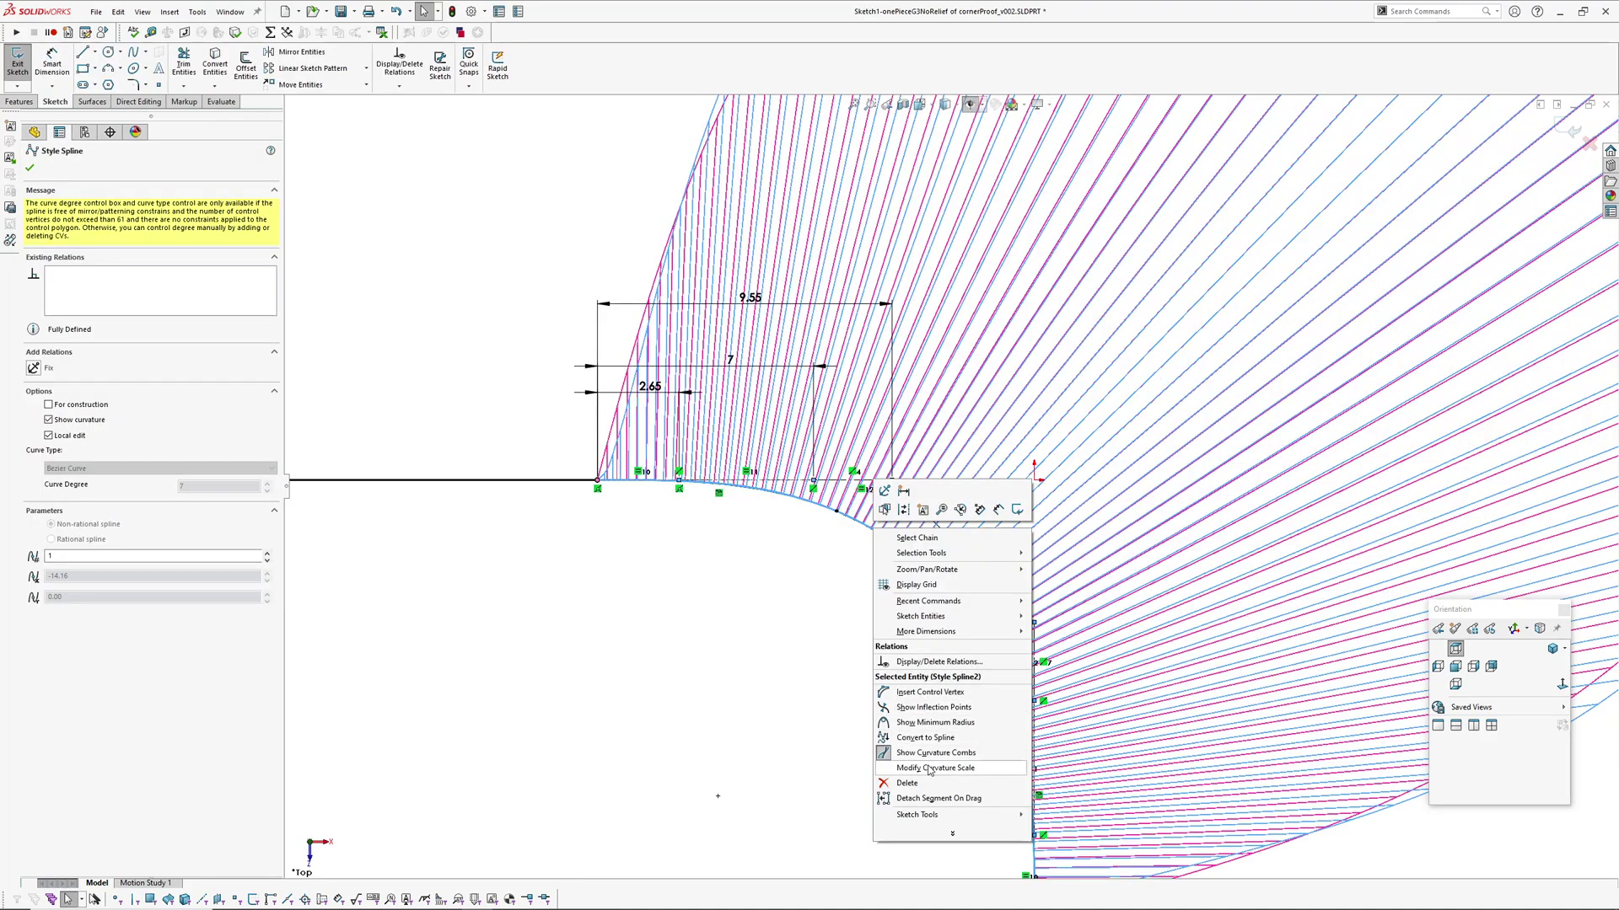
click(931, 767)
drag(189, 230, 184, 230)
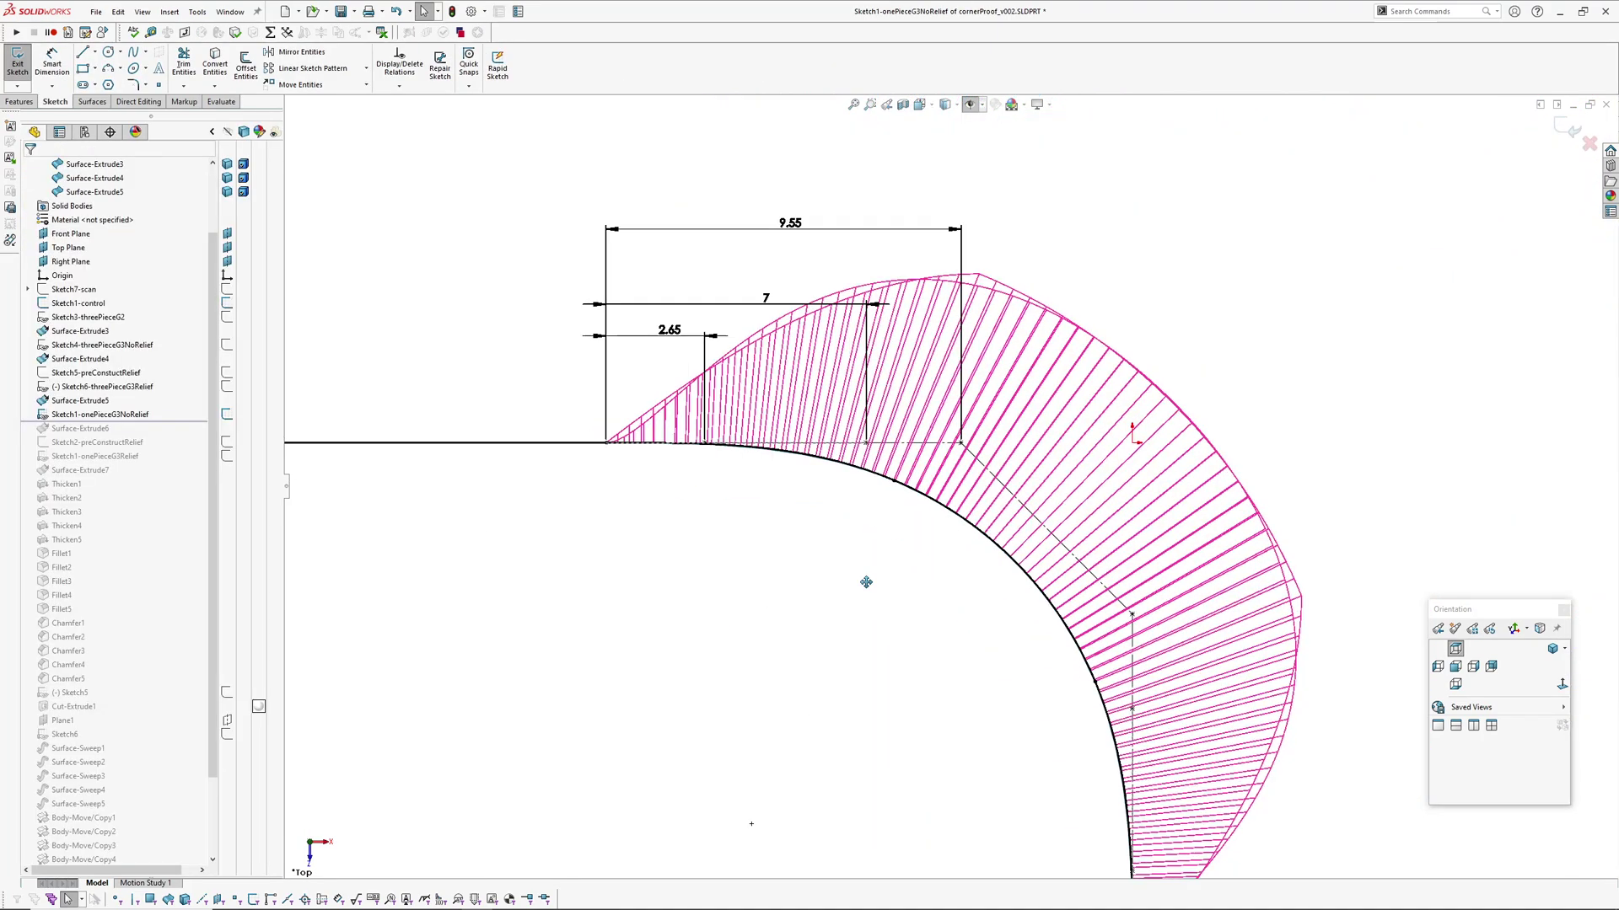
Examine the one-piece G3 comb and check the relations between the two matching control polygon segments.
ctrl+middle_drag(863, 582, 865, 599)
scroll(884, 571, down, 1)
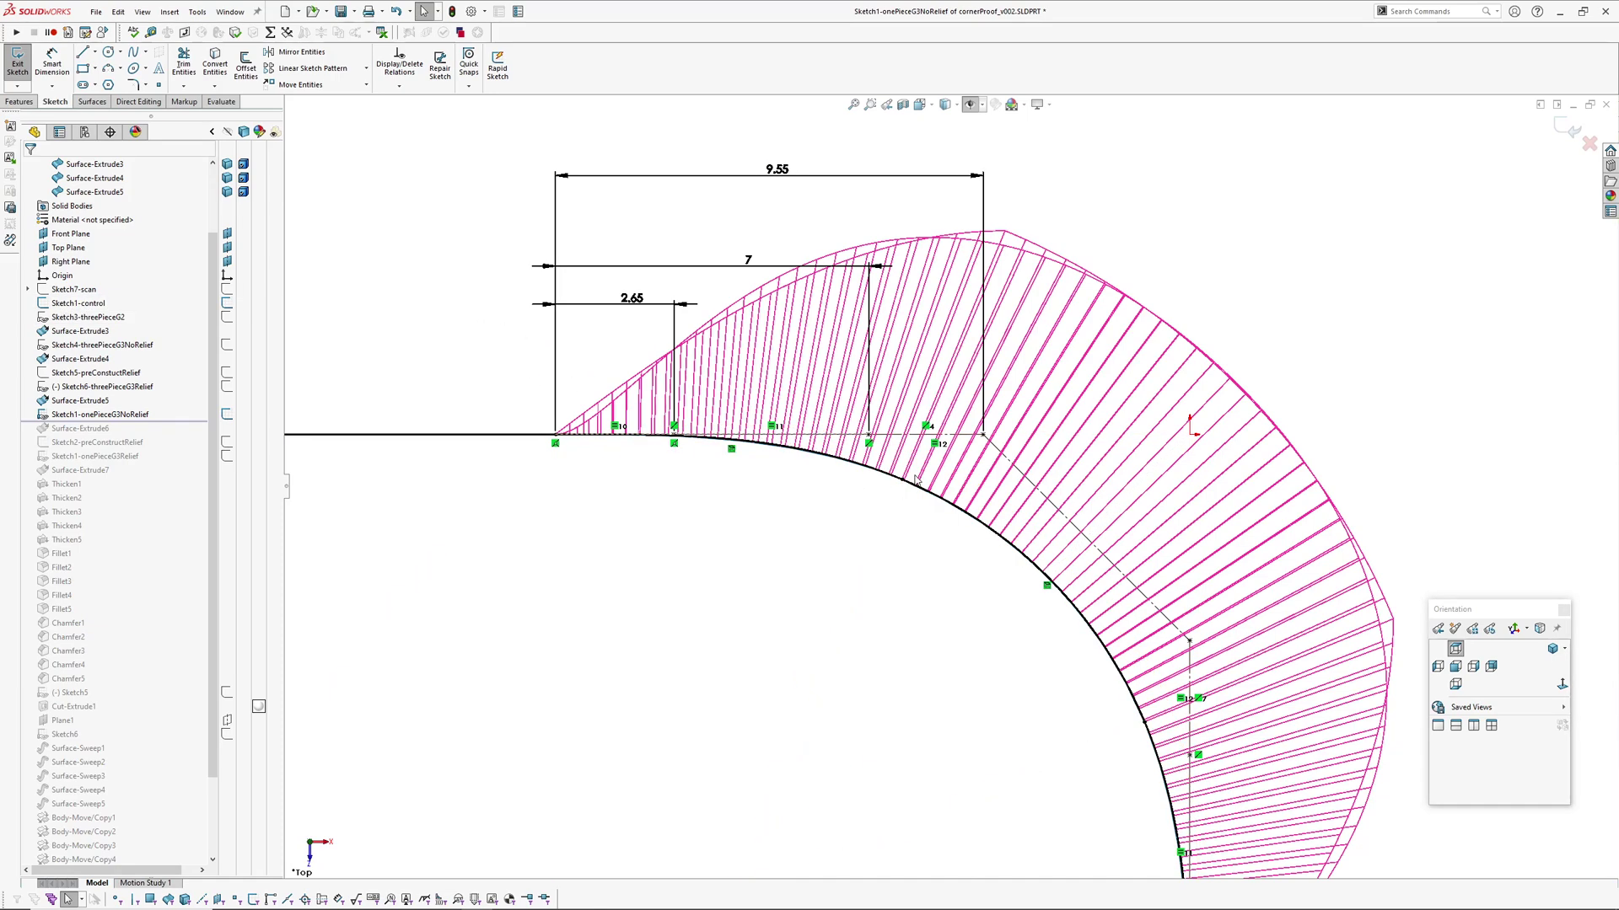
scroll(877, 480, up, 4)
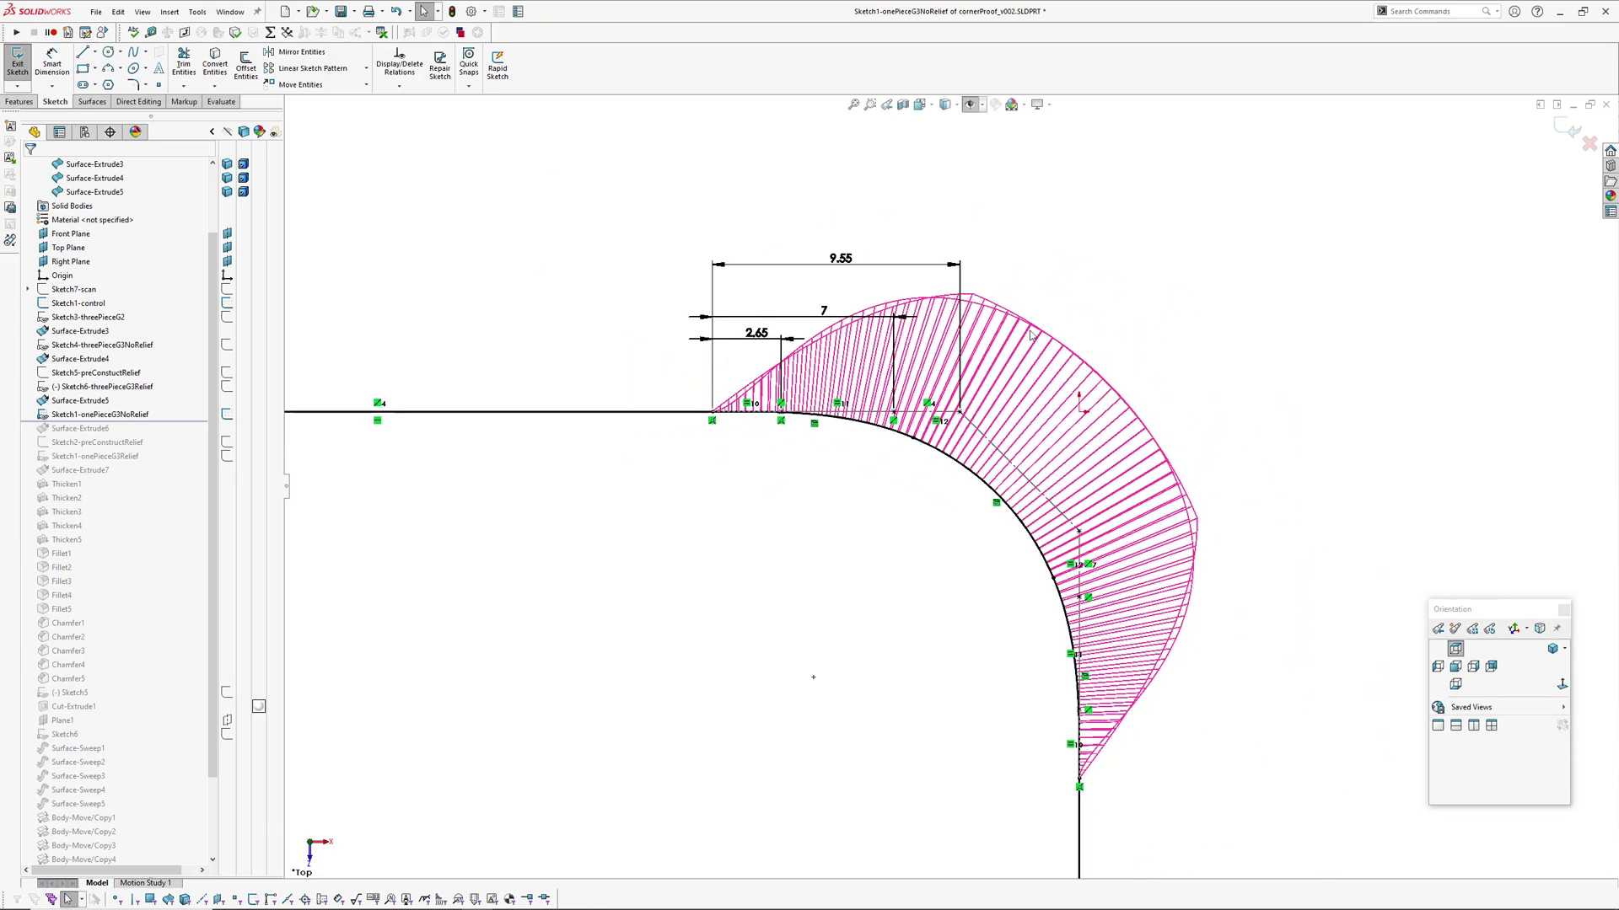
scroll(758, 354, down, 2)
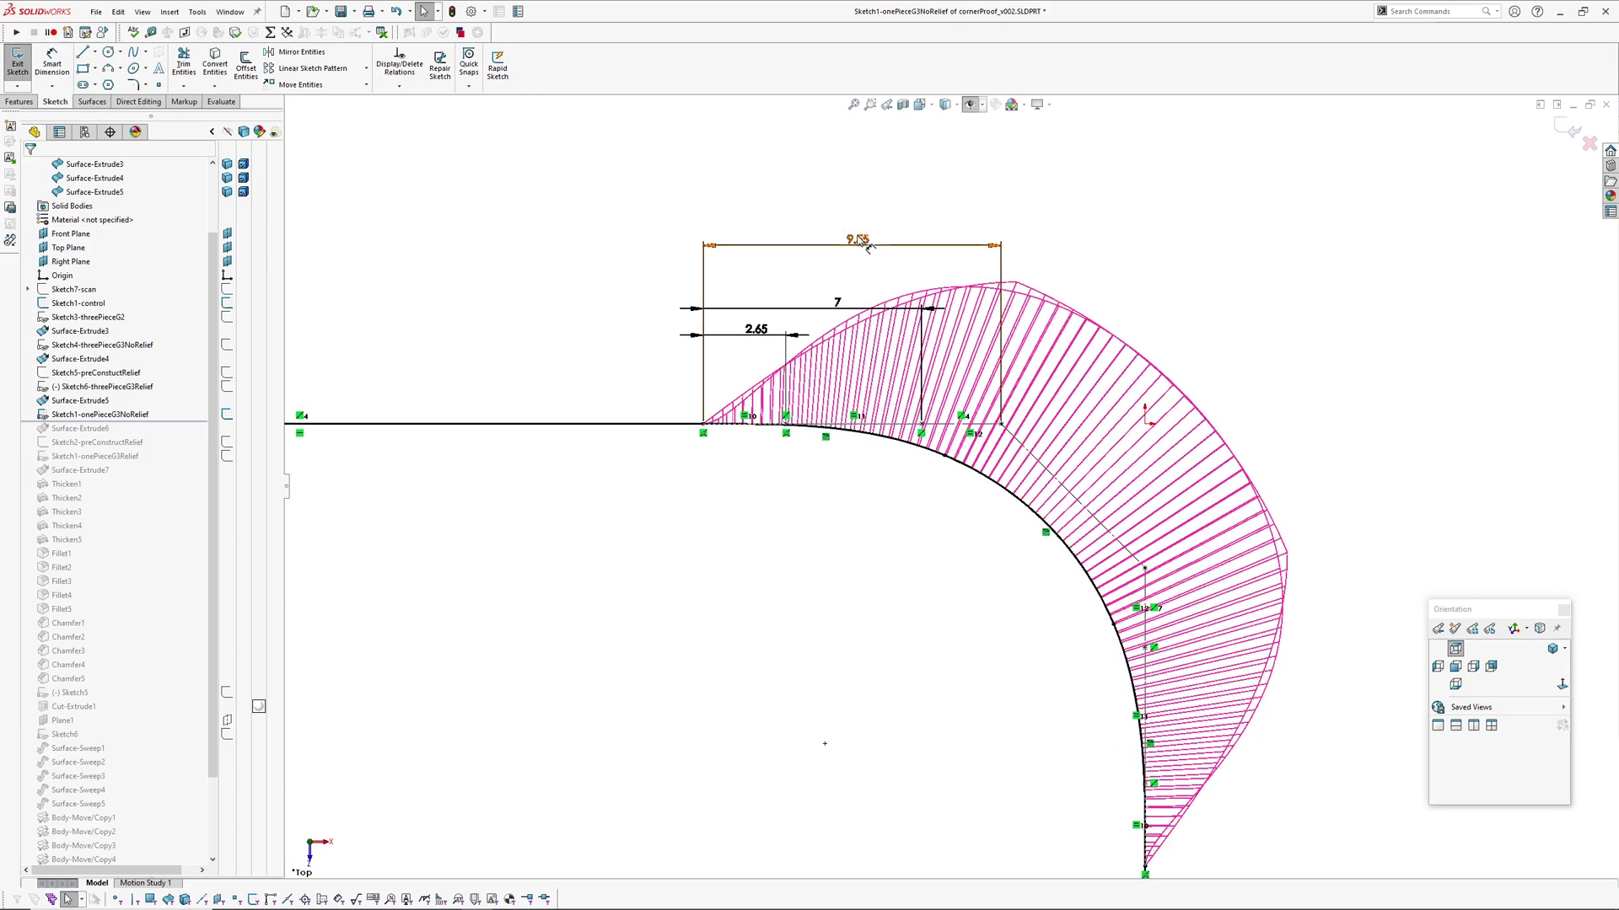
ctrl+middle_drag(978, 601, 902, 538)
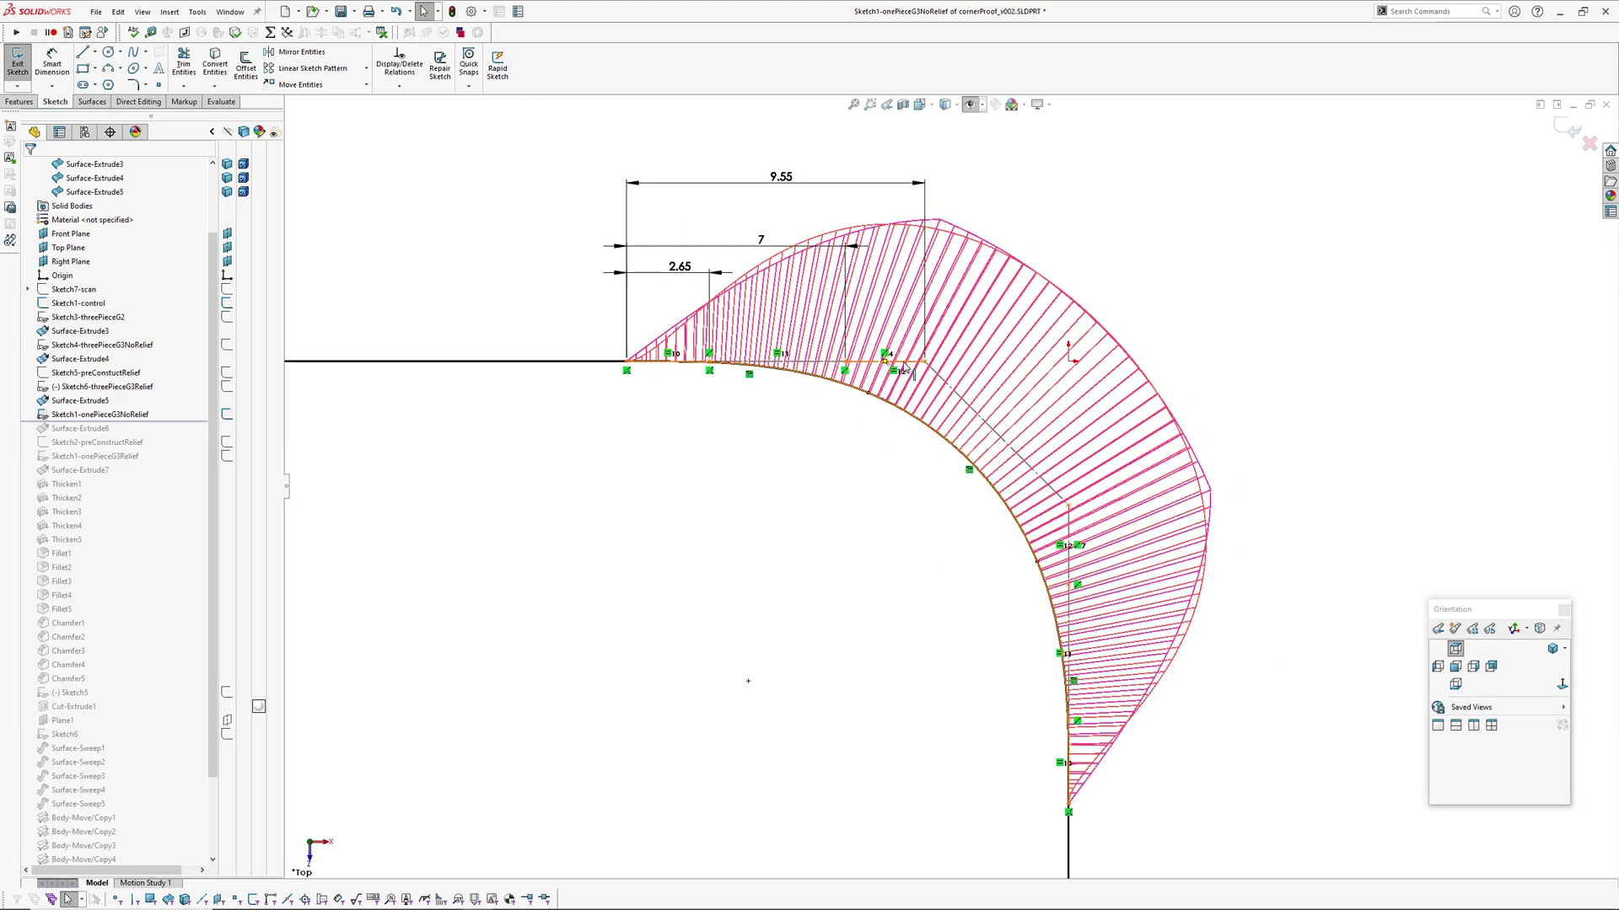
click(903, 366)
ctrl+click(1068, 540)
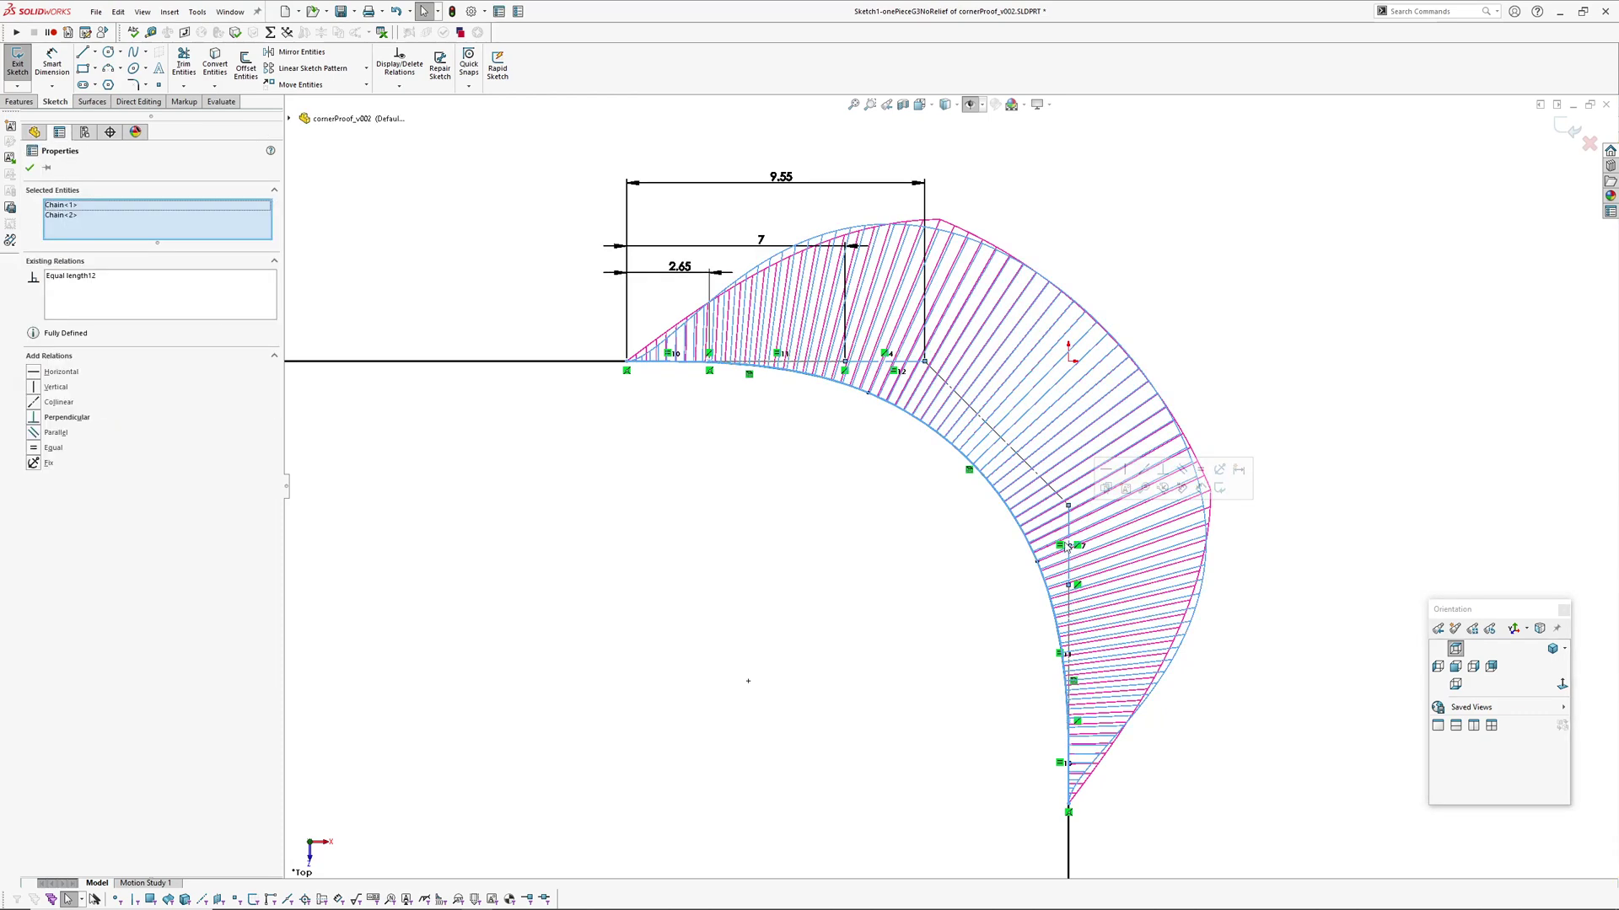
click(925, 560)
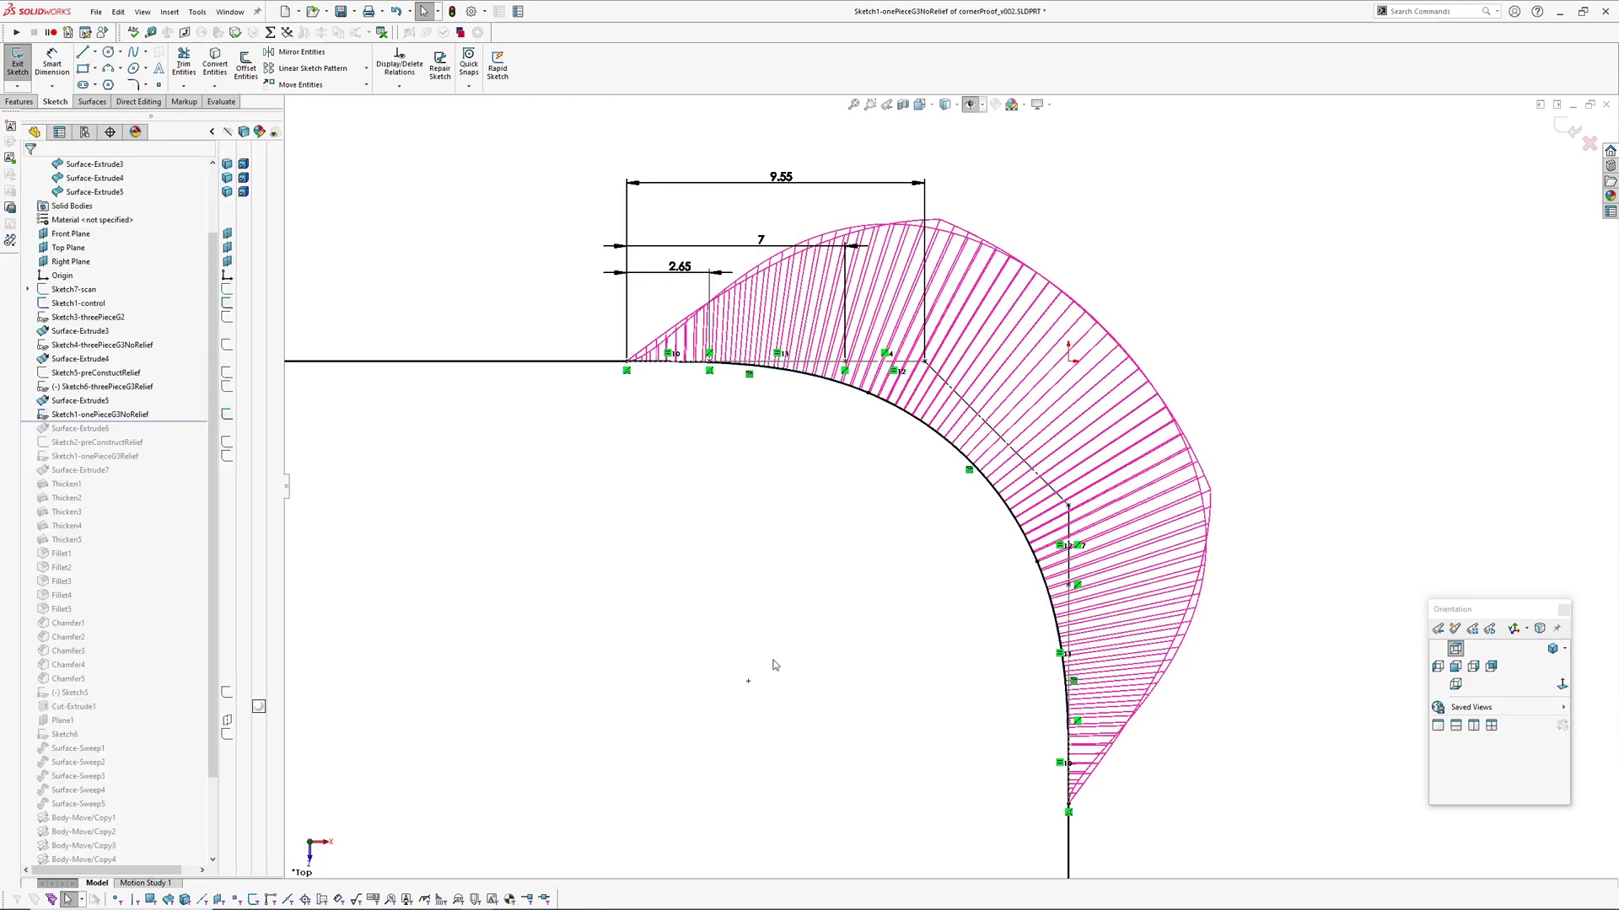
Examine the dimensioned control polygon spacing and the comb's rise from the straight line around the one-piece G3 corner.
ctrl+middle_drag(810, 560, 802, 606)
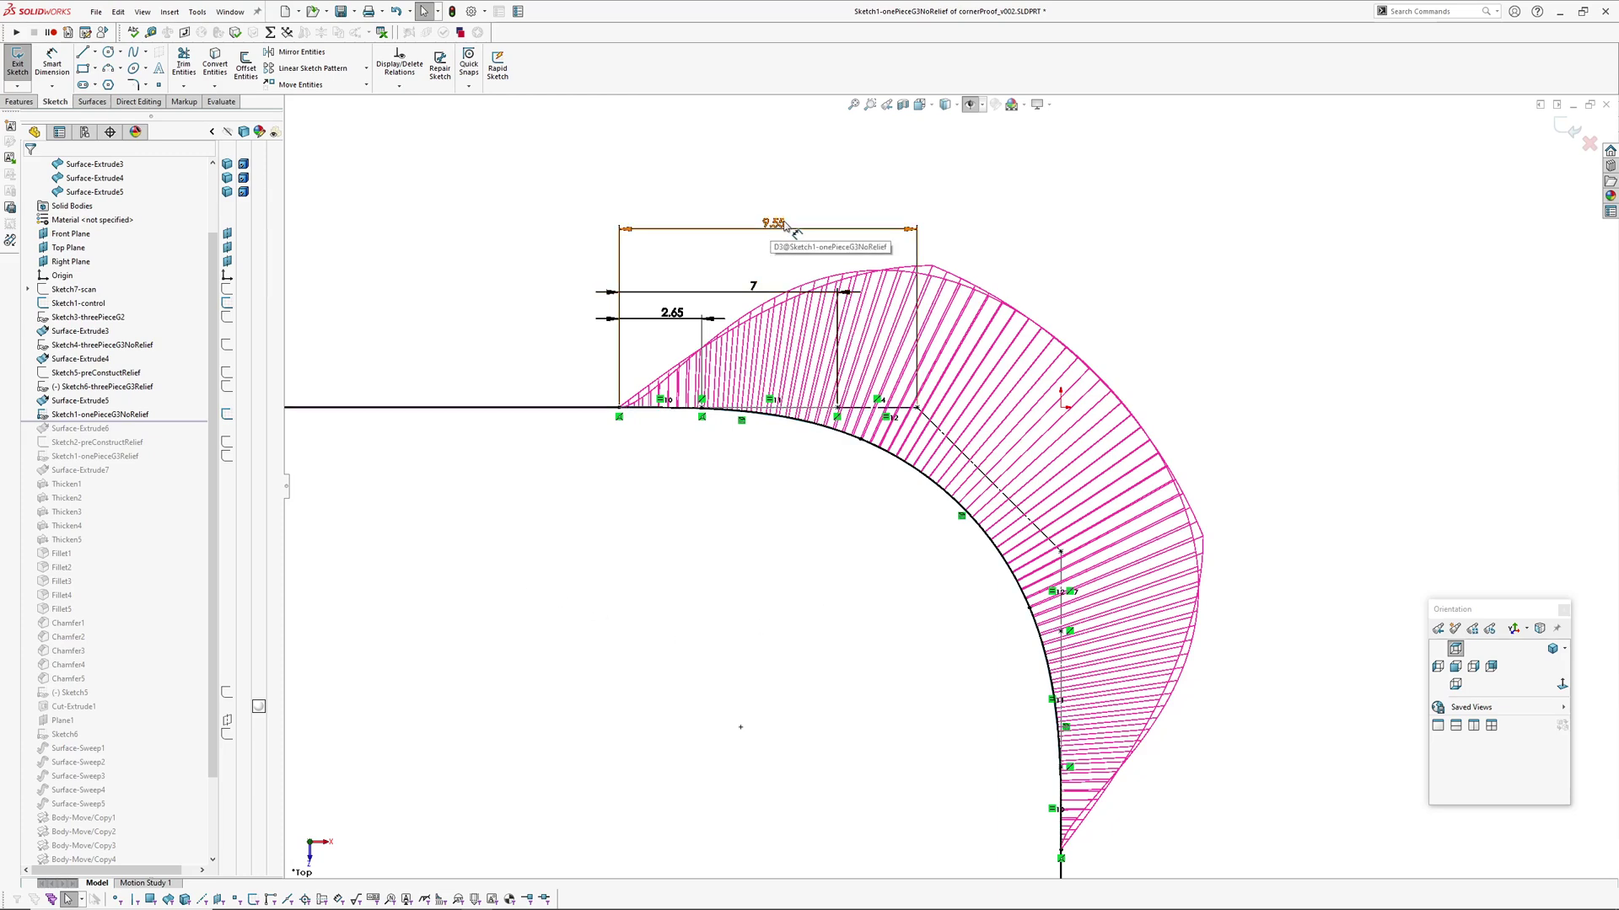
scroll(825, 449, up, 1)
scroll(809, 606, down, 2)
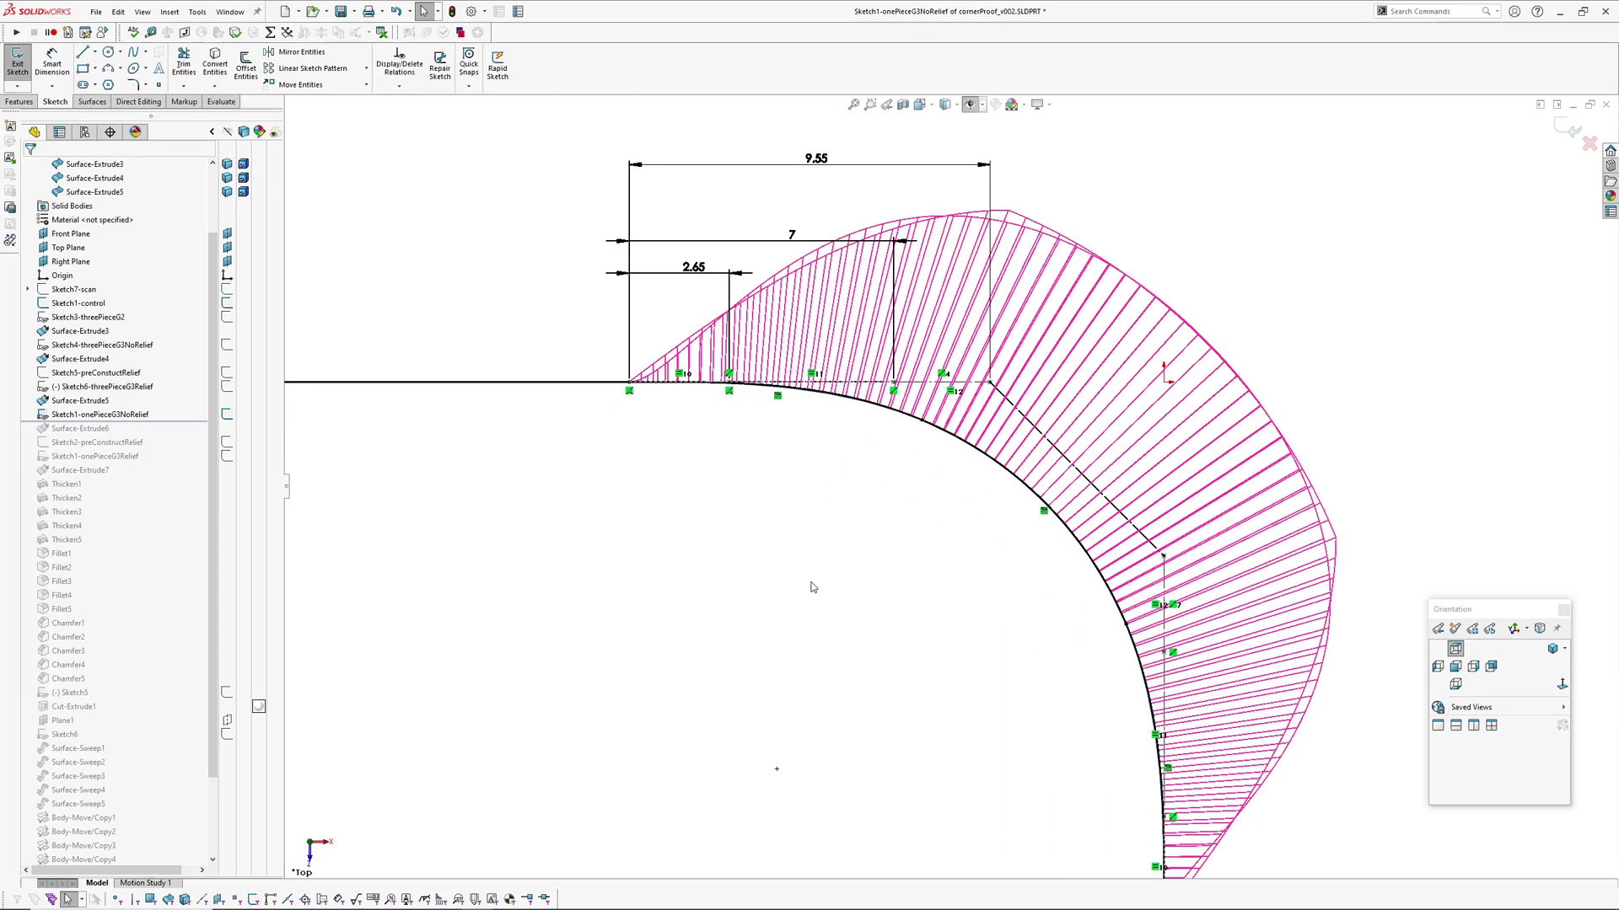
ctrl+middle_drag(843, 576, 802, 607)
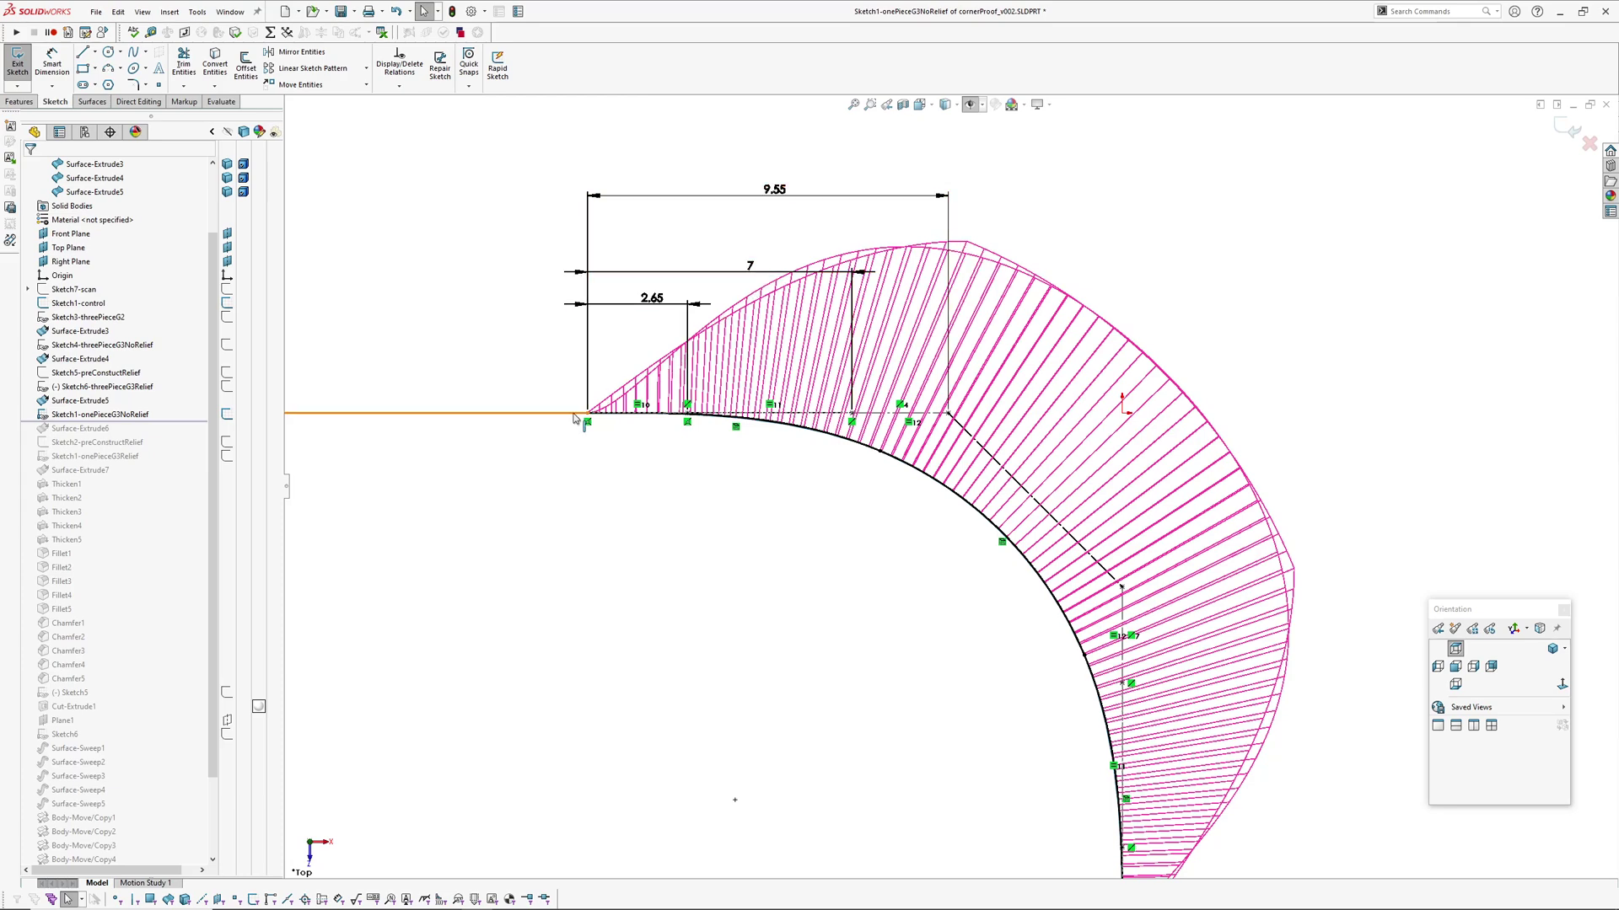
scroll(966, 245, down, 2)
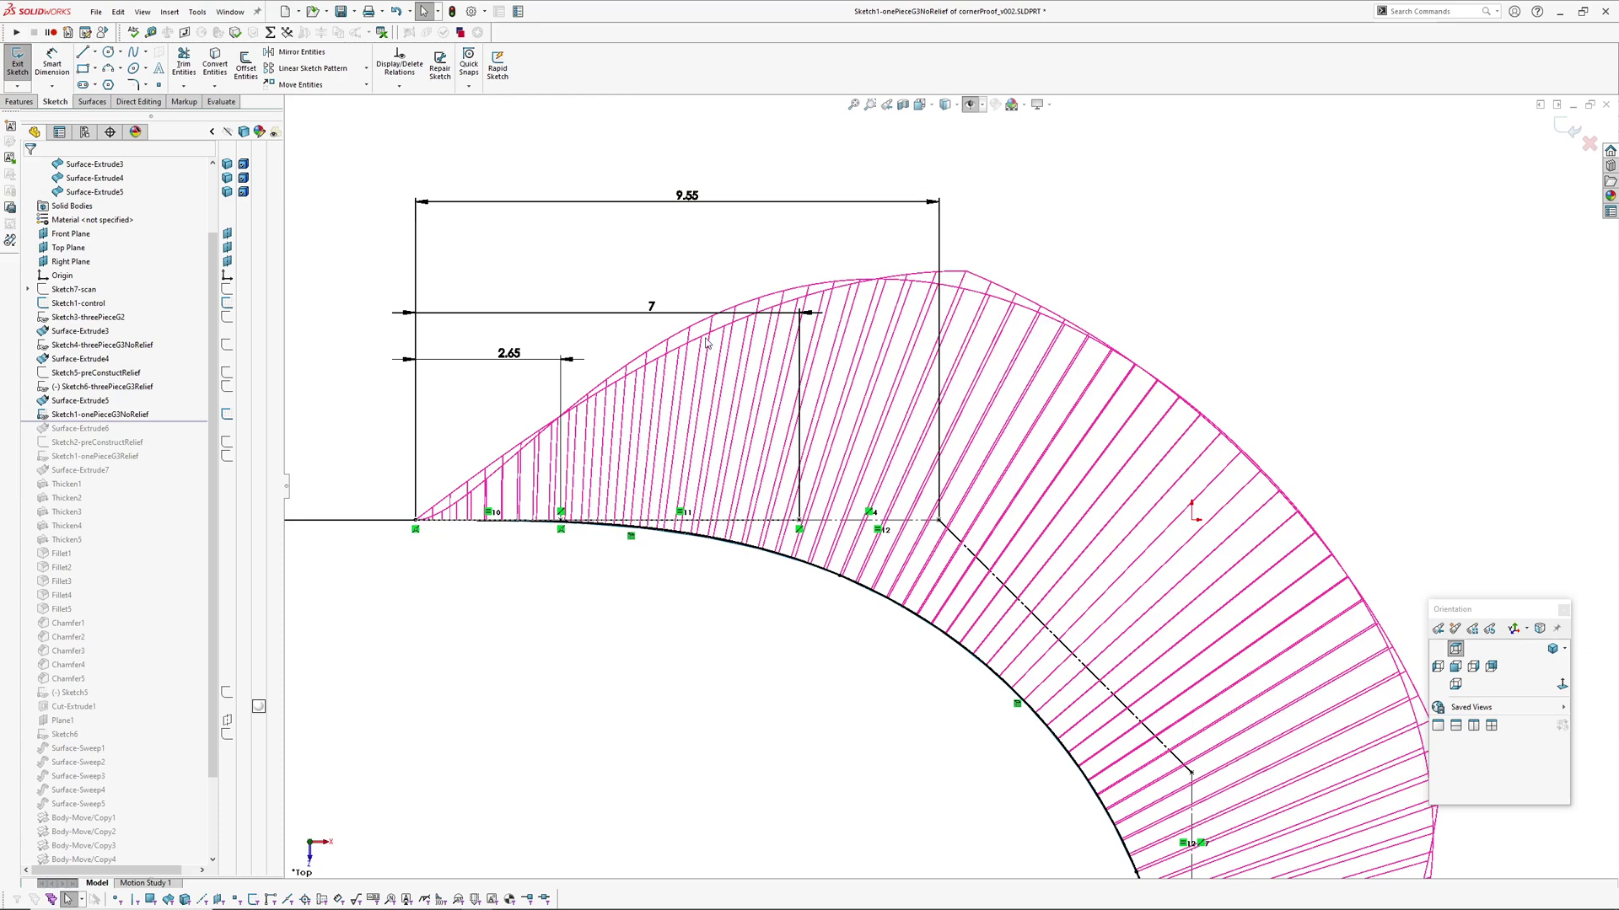
scroll(437, 528, up, 1)
ctrl+middle_drag(621, 589, 640, 540)
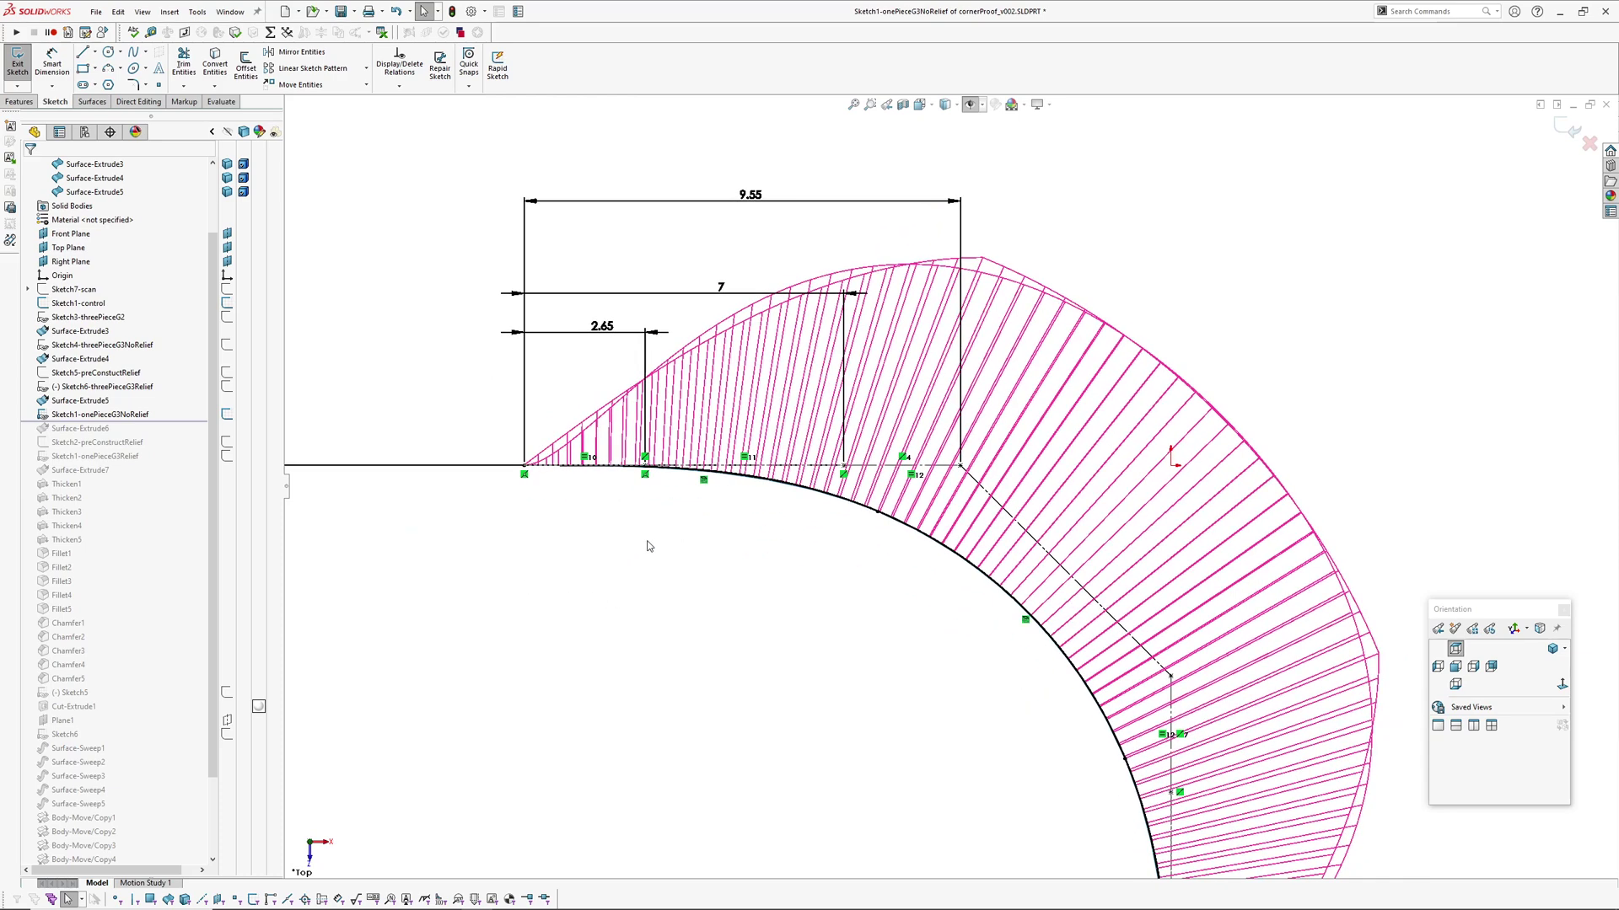
ctrl+middle_drag(1232, 487, 1212, 419)
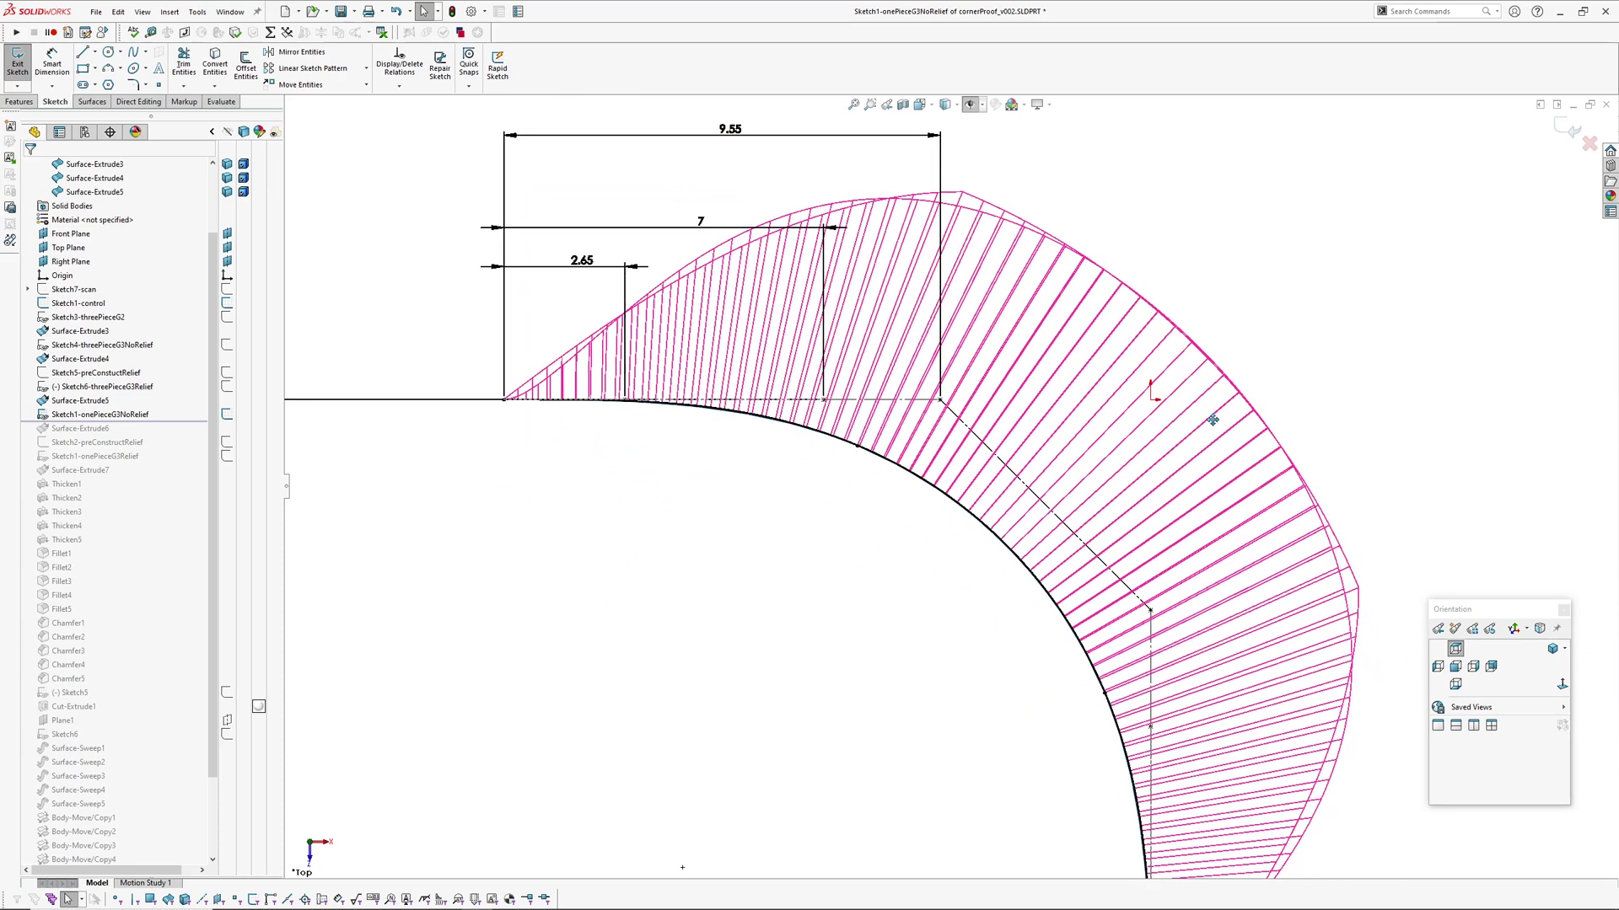
scroll(1254, 452, up, 1)
ctrl+middle_drag(1253, 519, 1269, 439)
Check the curve degree of the one-piece style spline and exit the sketch.
click(970, 423)
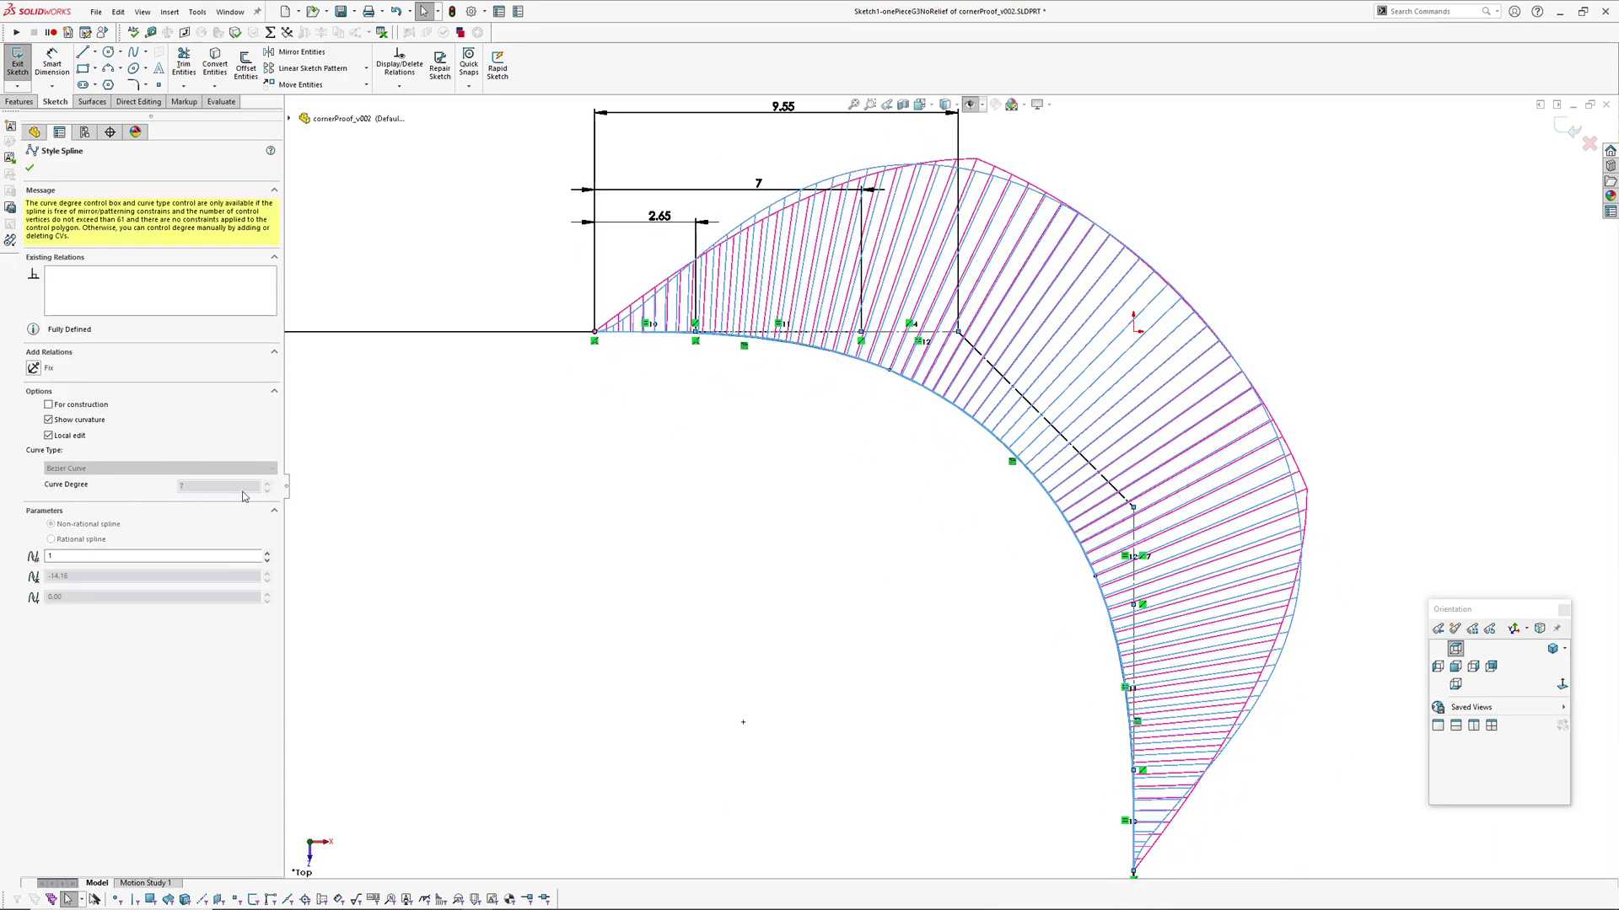
ctrl+middle_drag(548, 512, 483, 564)
click(1588, 144)
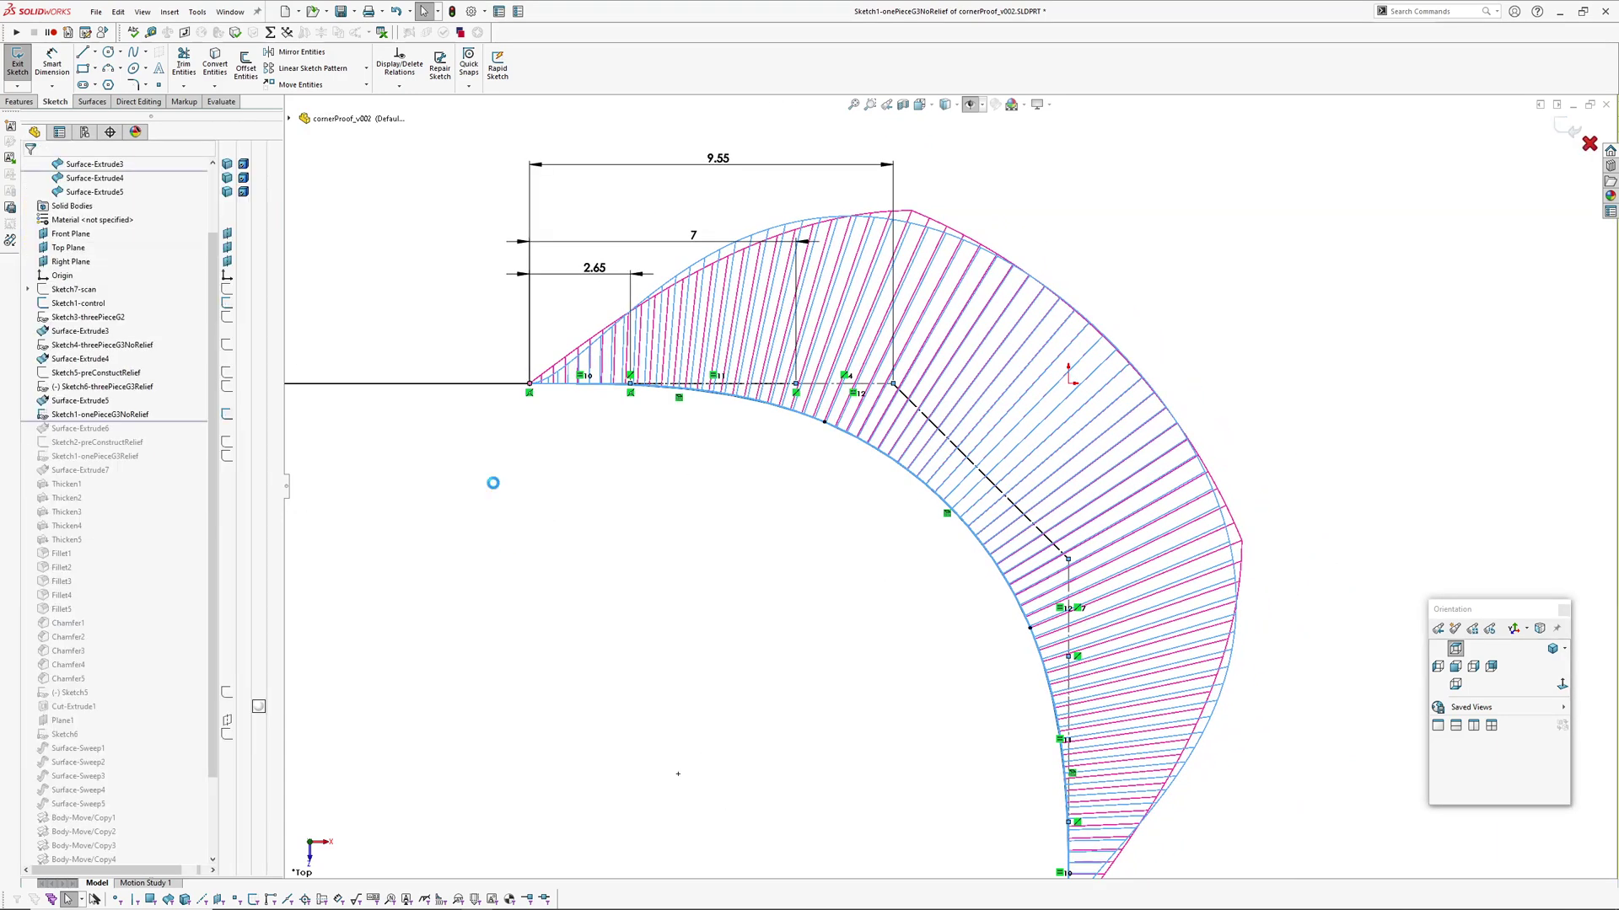
Roll the model forward past Sketch2-preConstructRelief and inspect its relief circles at the ends of the corner curve.
drag(174, 421, 173, 445)
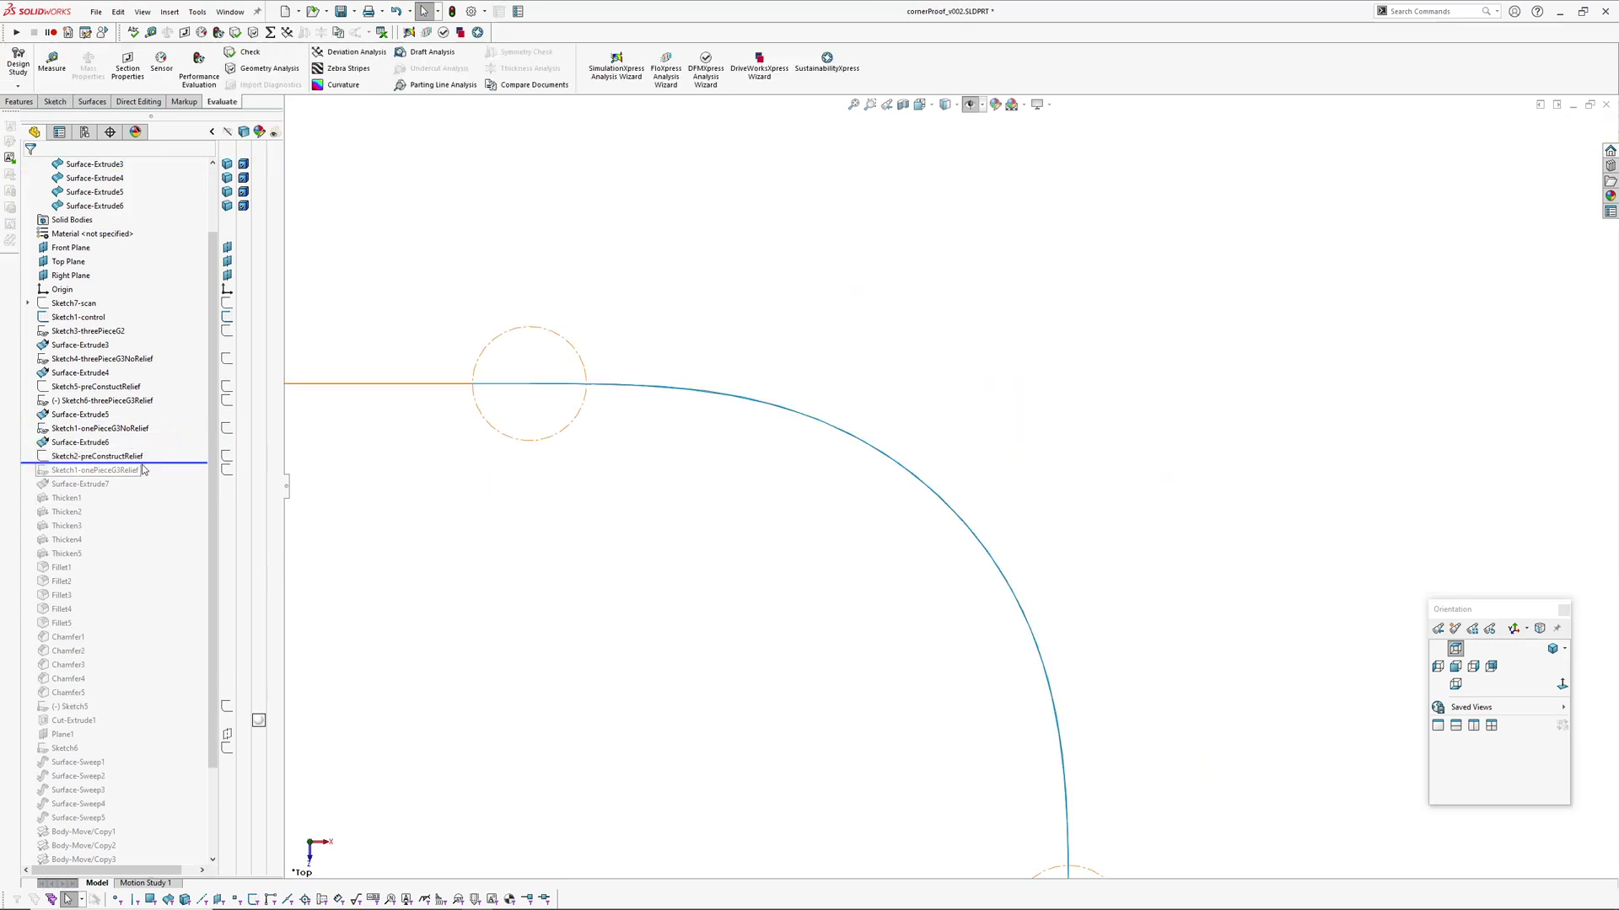
click(127, 457)
scroll(687, 459, up, 4)
ctrl+middle_drag(820, 520, 795, 419)
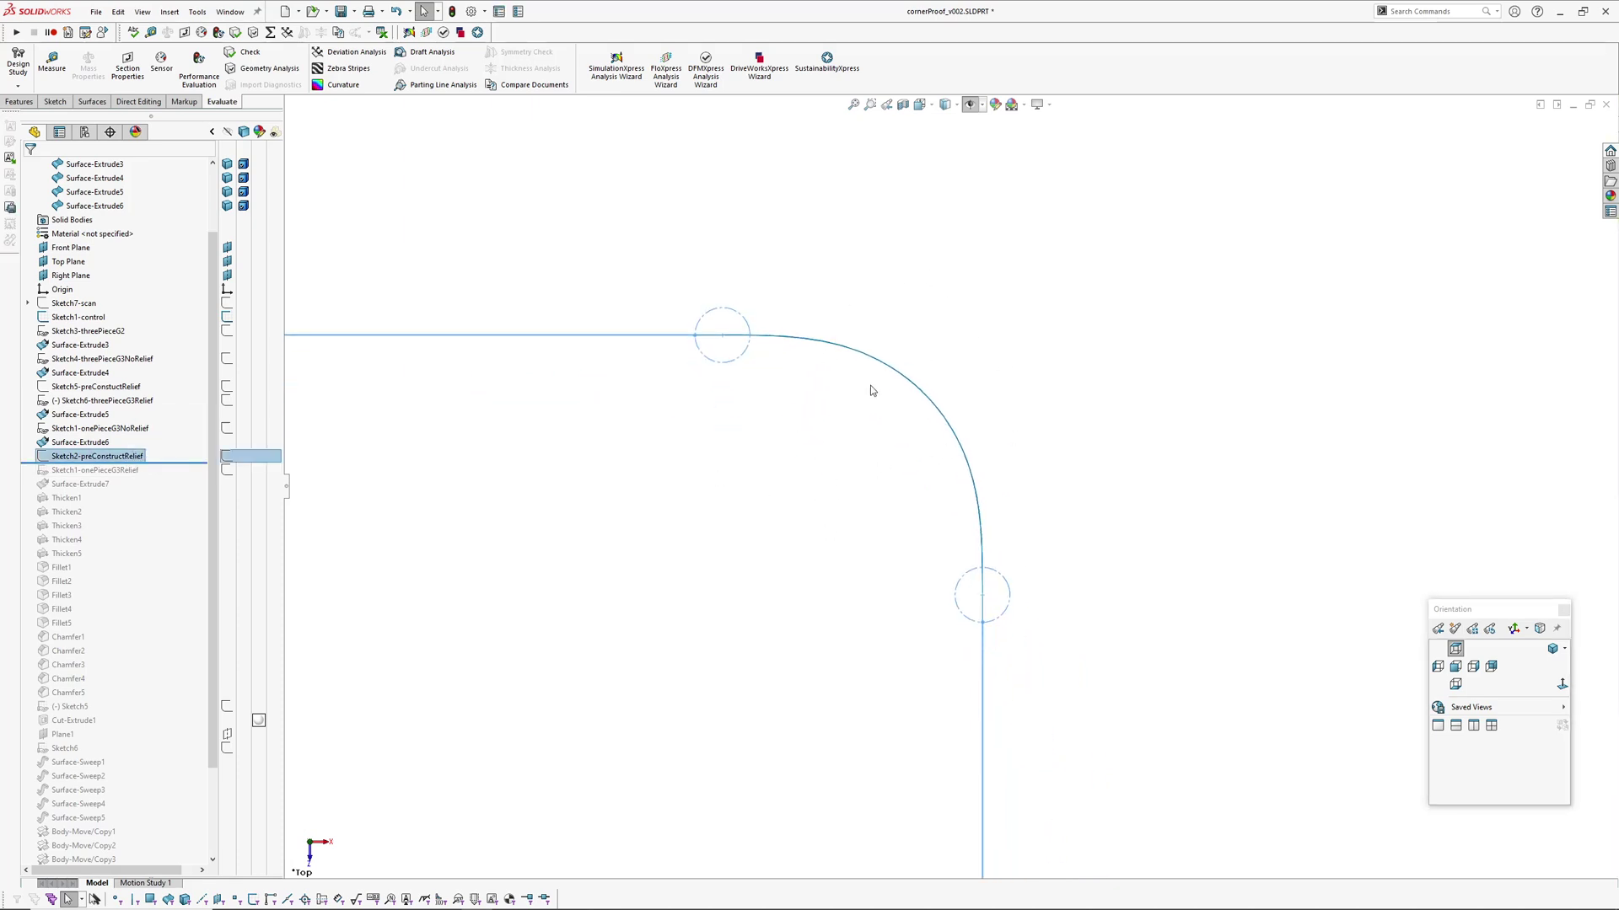
Roll the model forward past Sketch1-onePieceG3Relief and open that sketch for editing.
drag(118, 462, 117, 477)
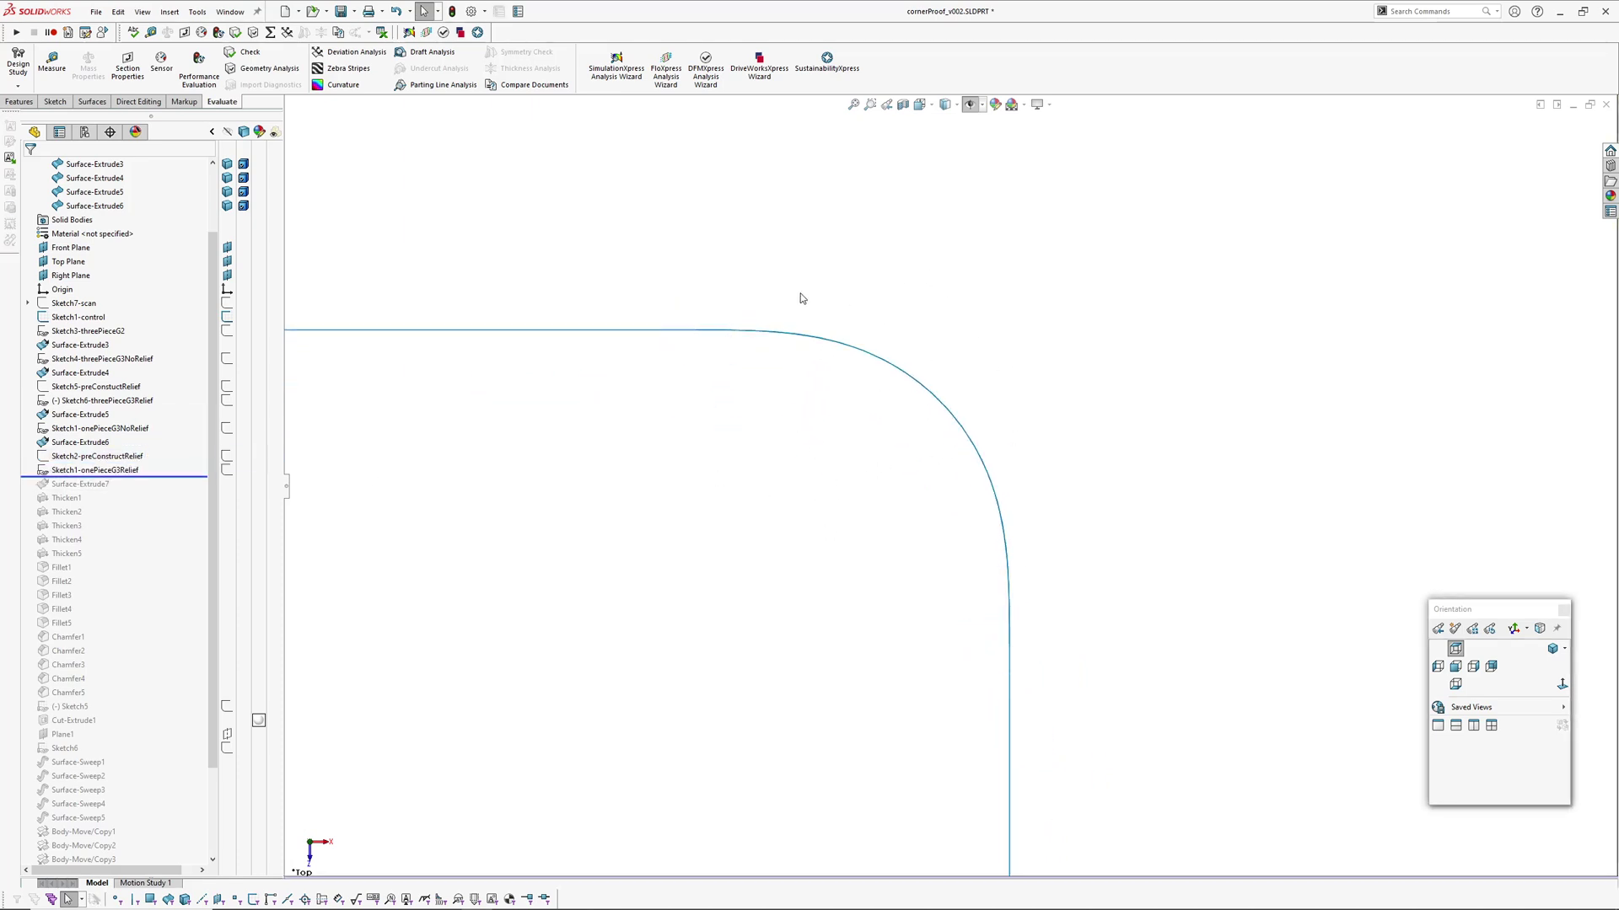
click(116, 470)
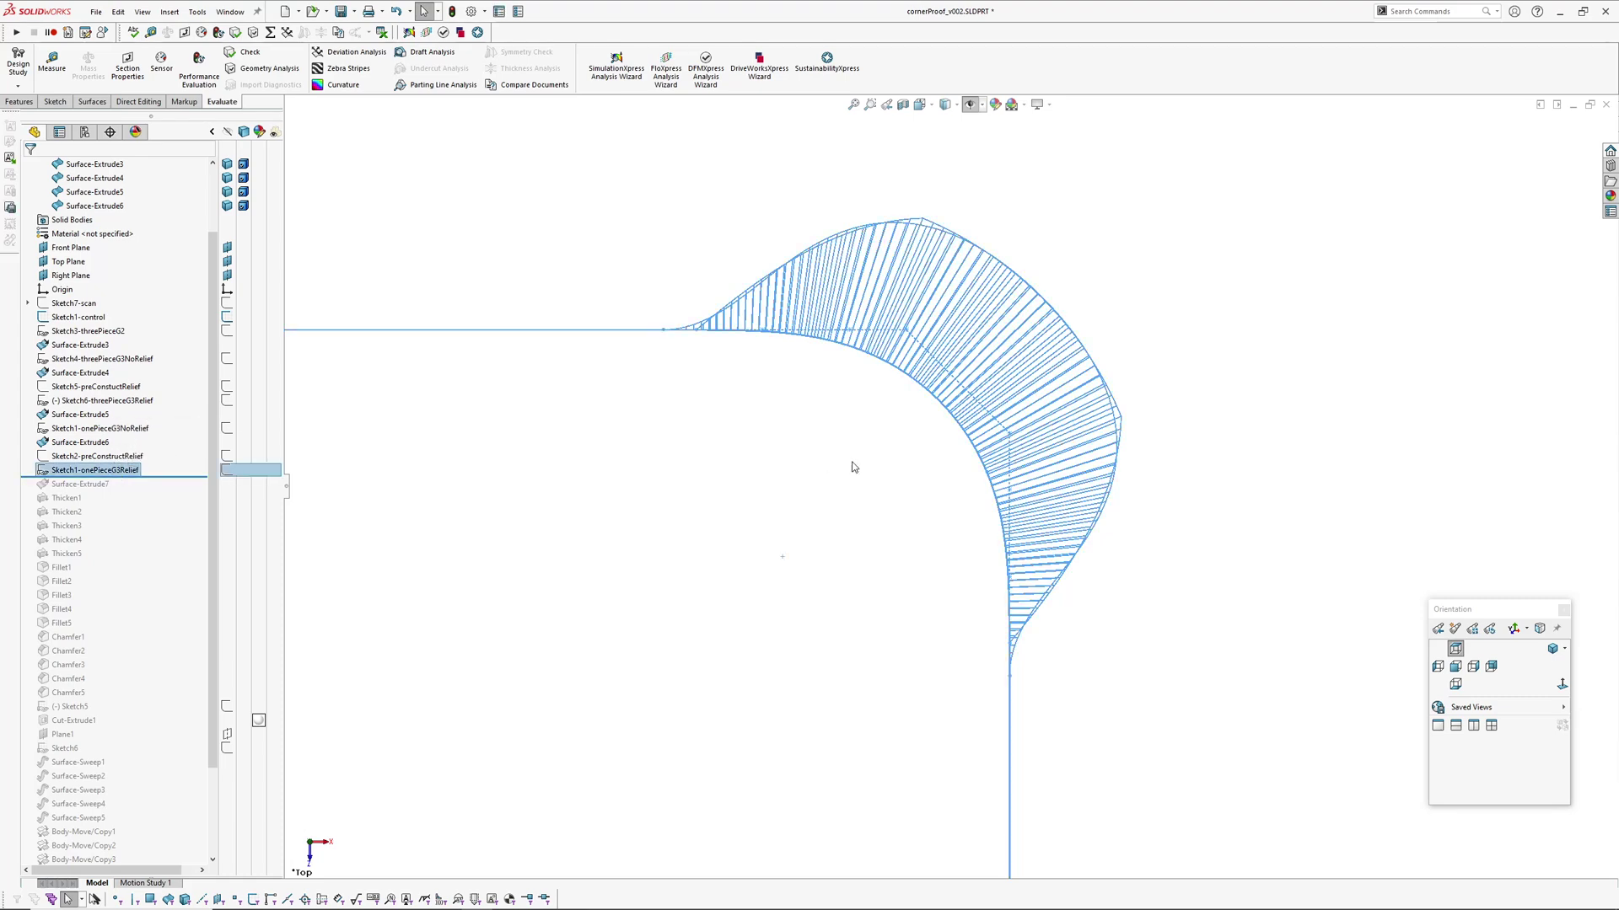
scroll(816, 435, down, 2)
double_click(719, 187)
scroll(688, 206, up, 1)
scroll(688, 207, down, 1)
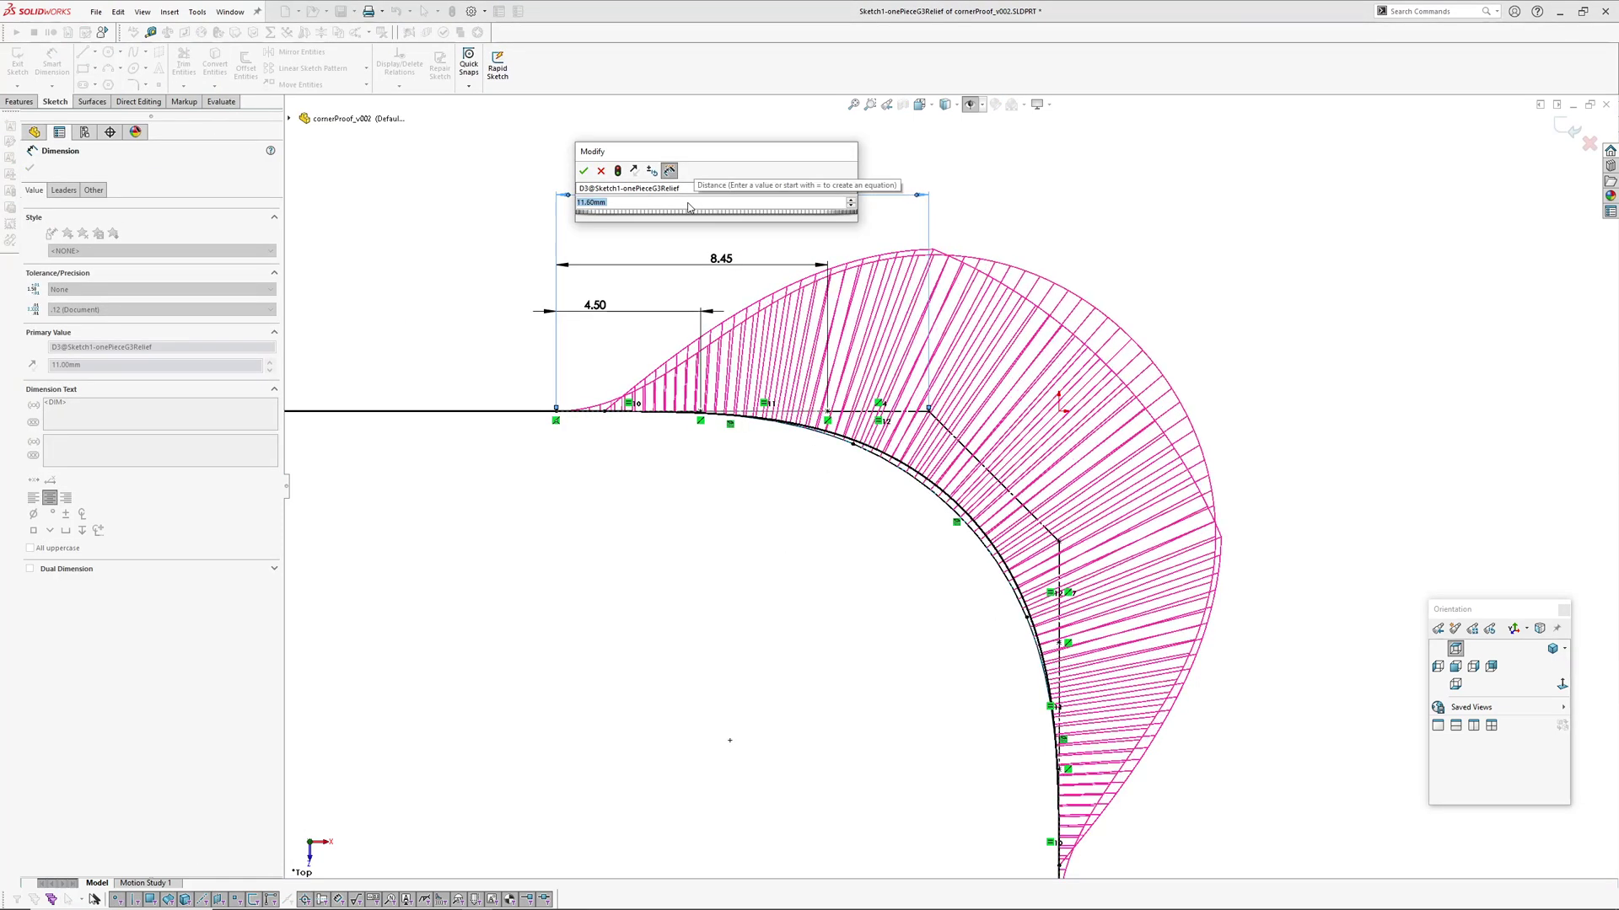
click(603, 171)
click(706, 577)
Examine the one-piece G3 relief curvature comb around the corner and exit the sketch.
scroll(780, 567, up, 1)
scroll(816, 573, down, 1)
mouse_move(823, 574)
ctrl+middle_down()
mouse_move(826, 518)
mouse_move(800, 559)
ctrl+middle_up()
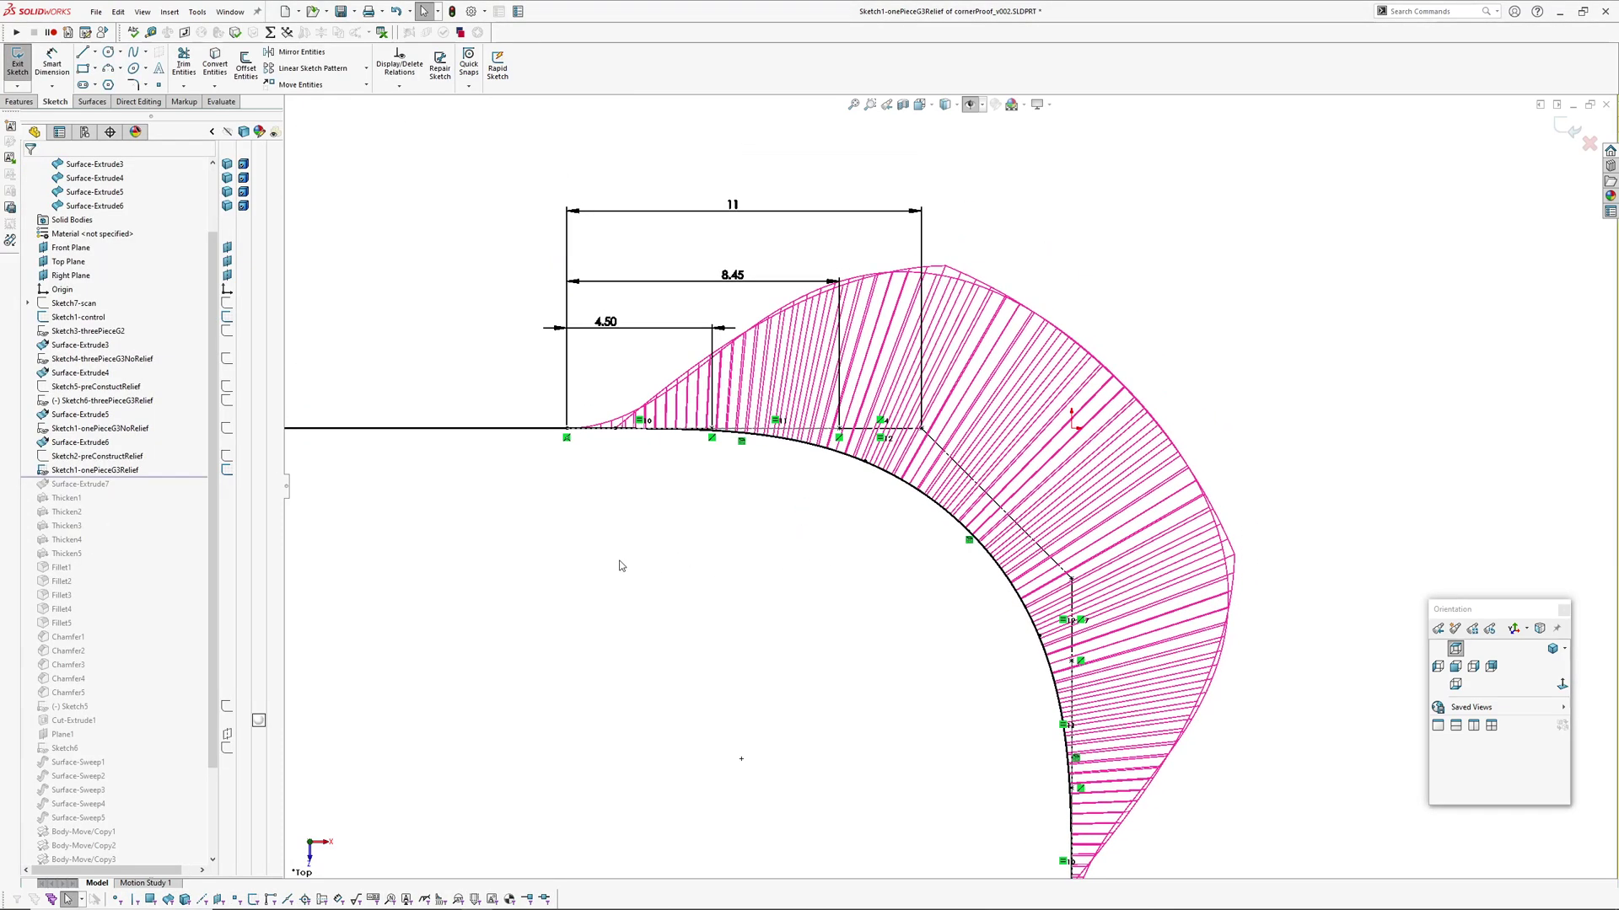
click(1569, 129)
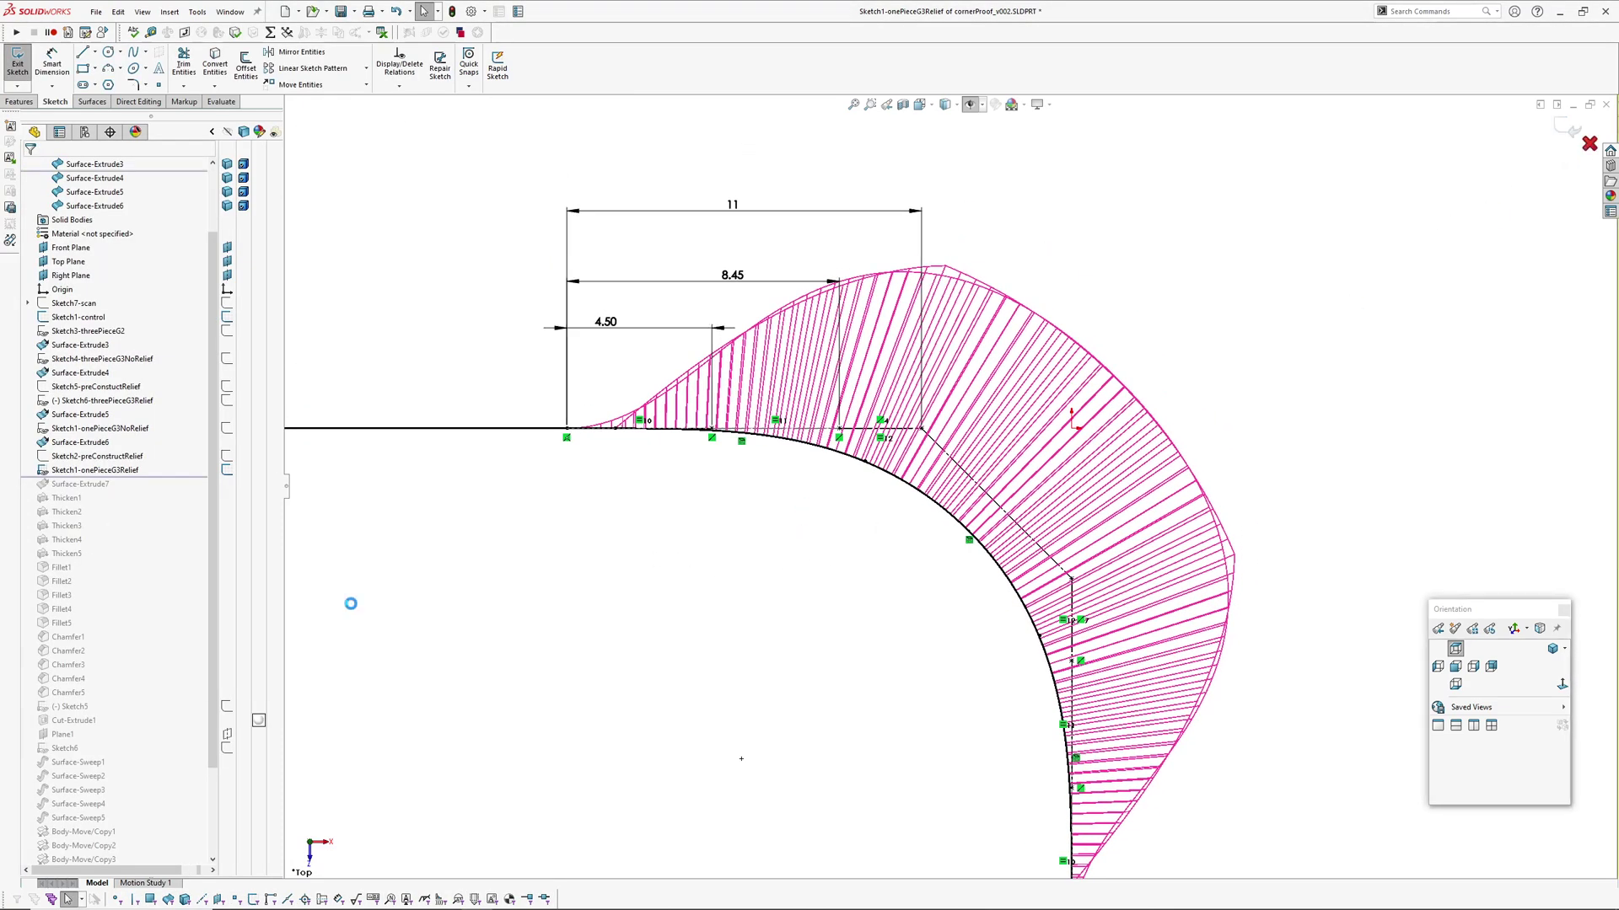
Roll the model forward past Chamfer5 and orient the view to show all five solid corner samples.
mouse_move(885, 452)
middle_down()
mouse_move(858, 563)
mouse_move(932, 535)
mouse_move(877, 579)
middle_up()
mouse_move(786, 685)
ctrl+middle_down()
mouse_move(857, 485)
mouse_move(848, 501)
ctrl+middle_up()
drag(172, 478, 138, 629)
drag(136, 712, 136, 713)
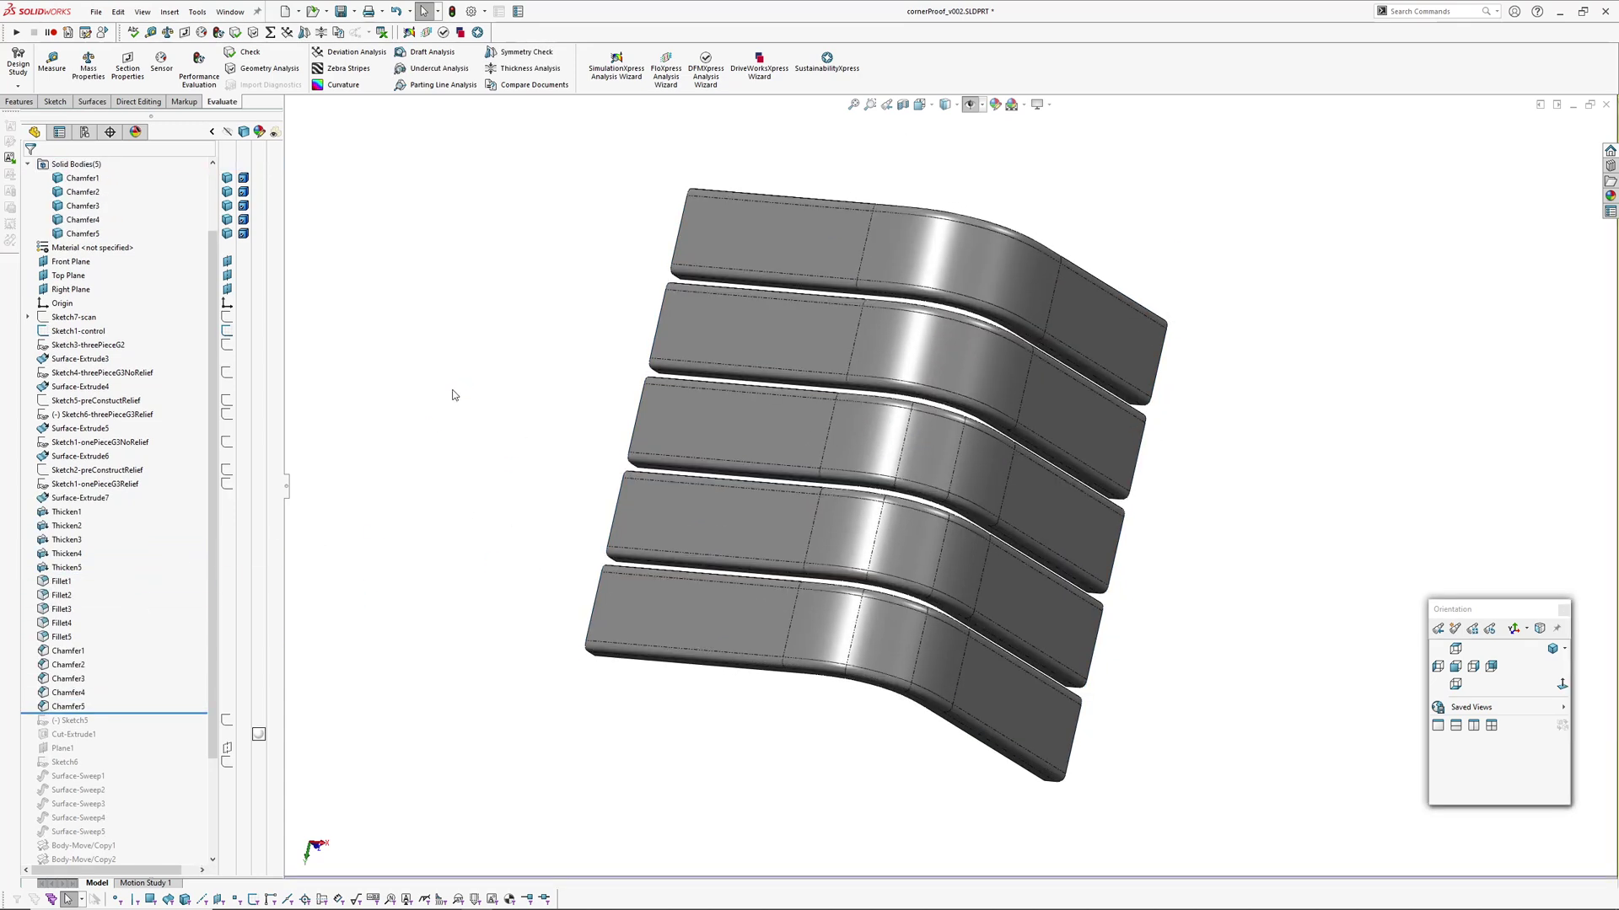
Roll the model forward past Sketch6 to include the cut text labels on the five corner samples.
scroll(143, 551, down, 3)
drag(150, 589, 151, 591)
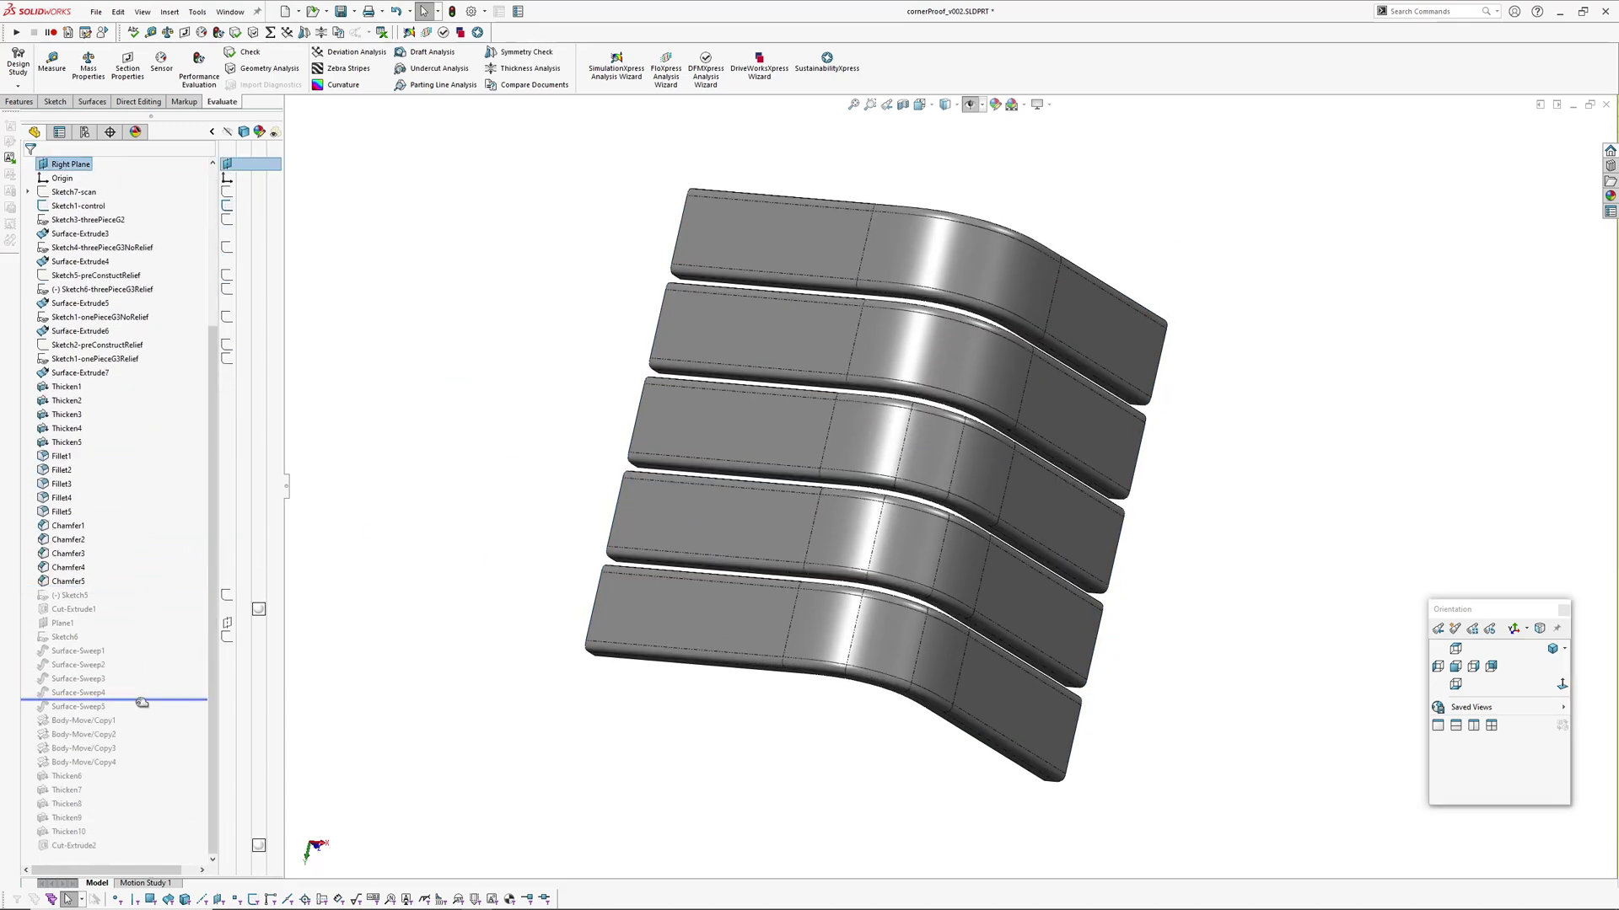
drag(141, 703, 142, 646)
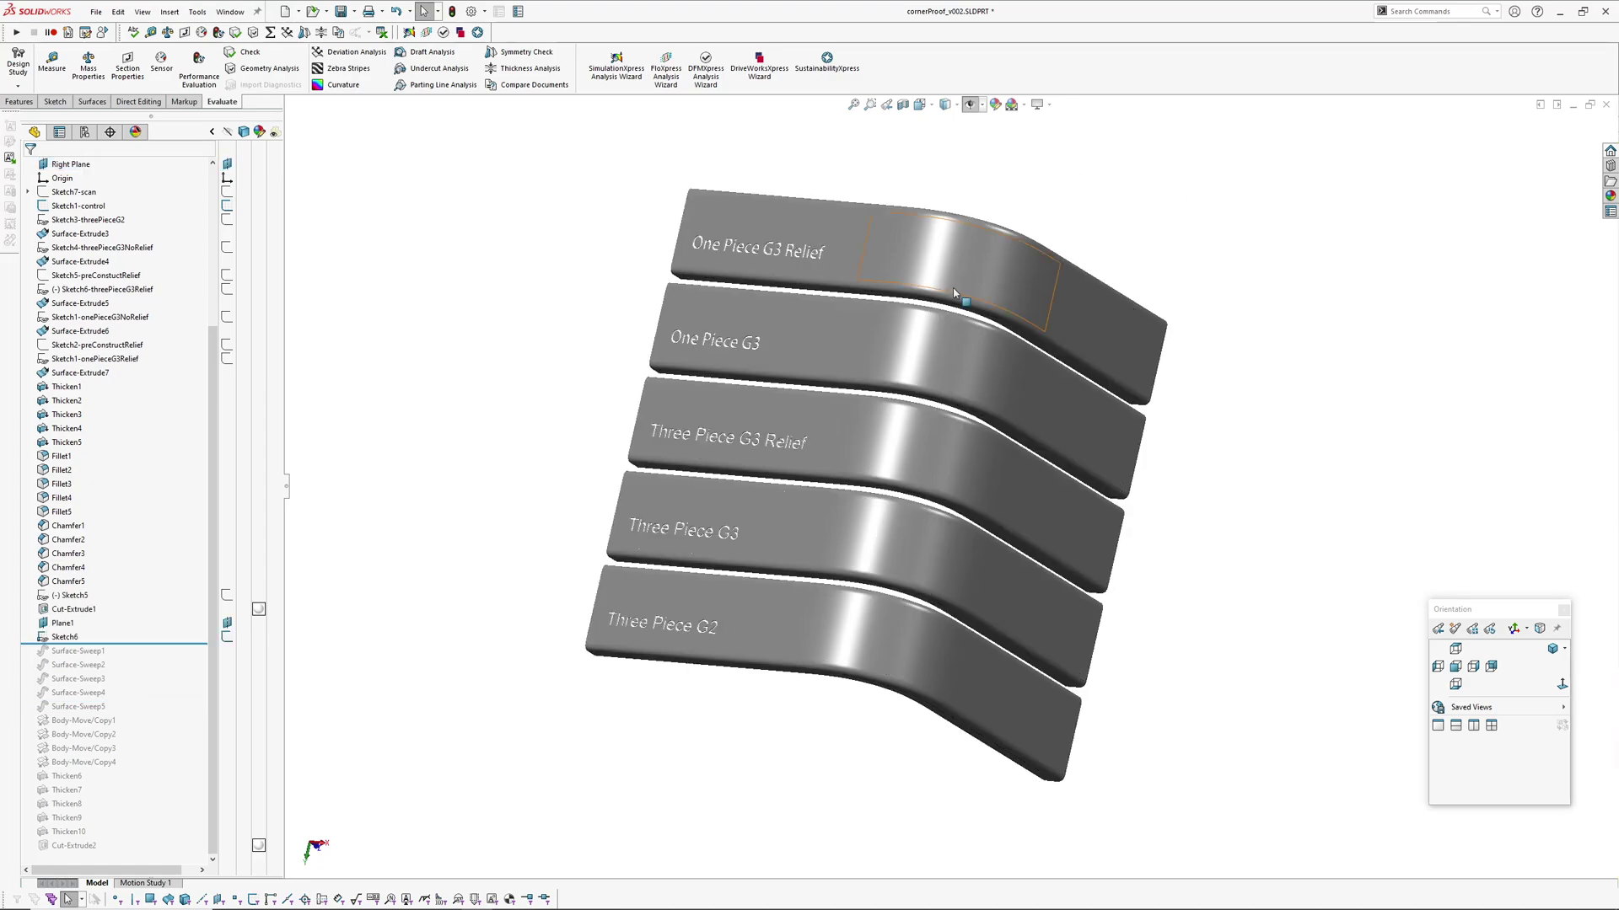
Examine the highlights and edge bands around the corners of the five solid samples from several angles.
mouse_move(956, 293)
middle_down()
mouse_move(979, 357)
mouse_move(947, 340)
mouse_move(906, 575)
mouse_move(1099, 336)
mouse_move(1163, 376)
mouse_move(910, 365)
mouse_move(849, 388)
mouse_move(822, 426)
mouse_move(852, 388)
middle_up()
scroll(946, 339, down, 3)
scroll(885, 337, down, 5)
scroll(803, 278, up, 1)
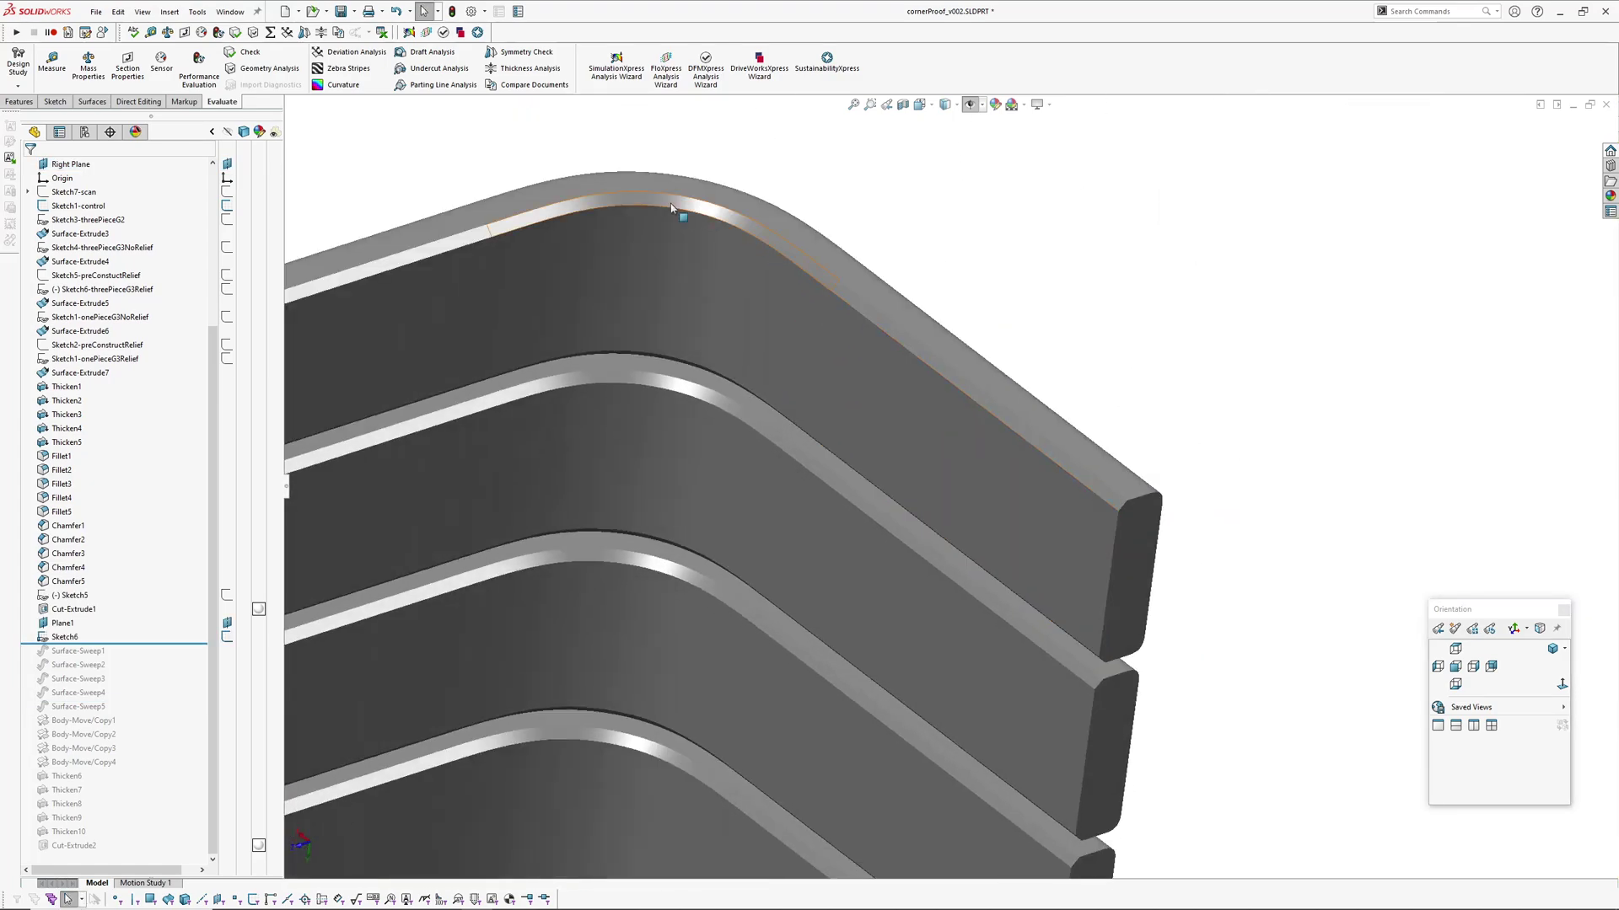
scroll(649, 208, up, 4)
middle_drag(650, 209, 769, 292)
scroll(683, 346, down, 4)
scroll(769, 293, up, 4)
scroll(503, 402, down, 5)
click(504, 402)
click(480, 291)
scroll(542, 332, up, 5)
middle_drag(542, 332, 899, 473)
scroll(826, 480, down, 3)
middle_drag(759, 472, 822, 489)
Display zebra stripes to compare their flow around the five solid corner samples, and turn the stripes off.
key(z)
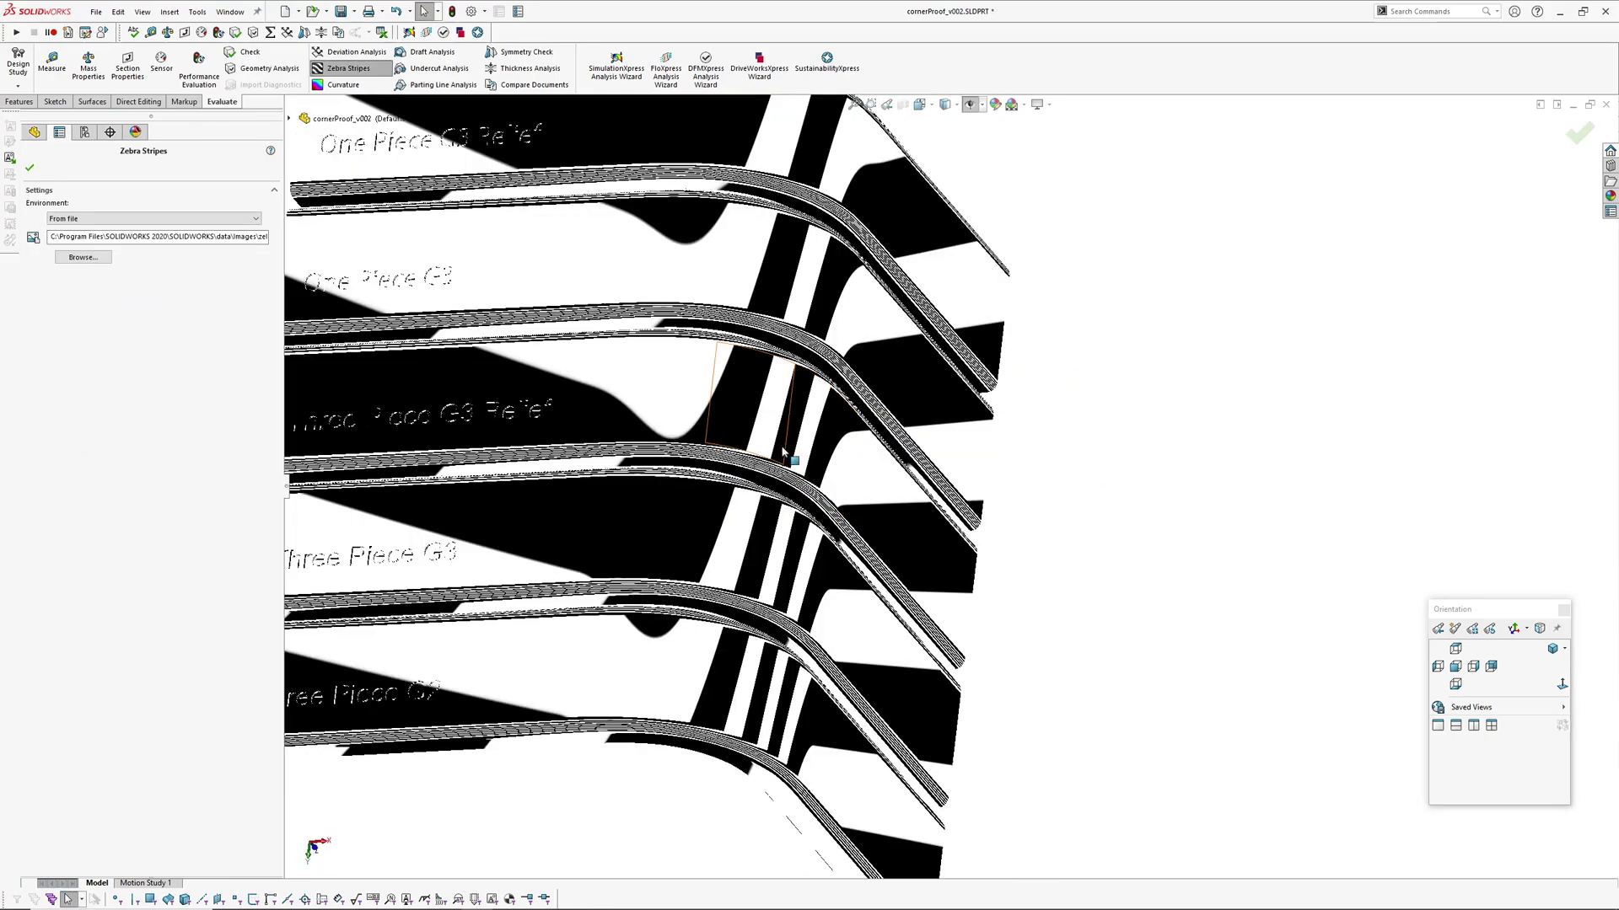
middle_drag(753, 419, 877, 362)
key(Escape)
middle_drag(1076, 479, 1040, 433)
scroll(934, 503, down, 3)
middle_drag(932, 503, 967, 463)
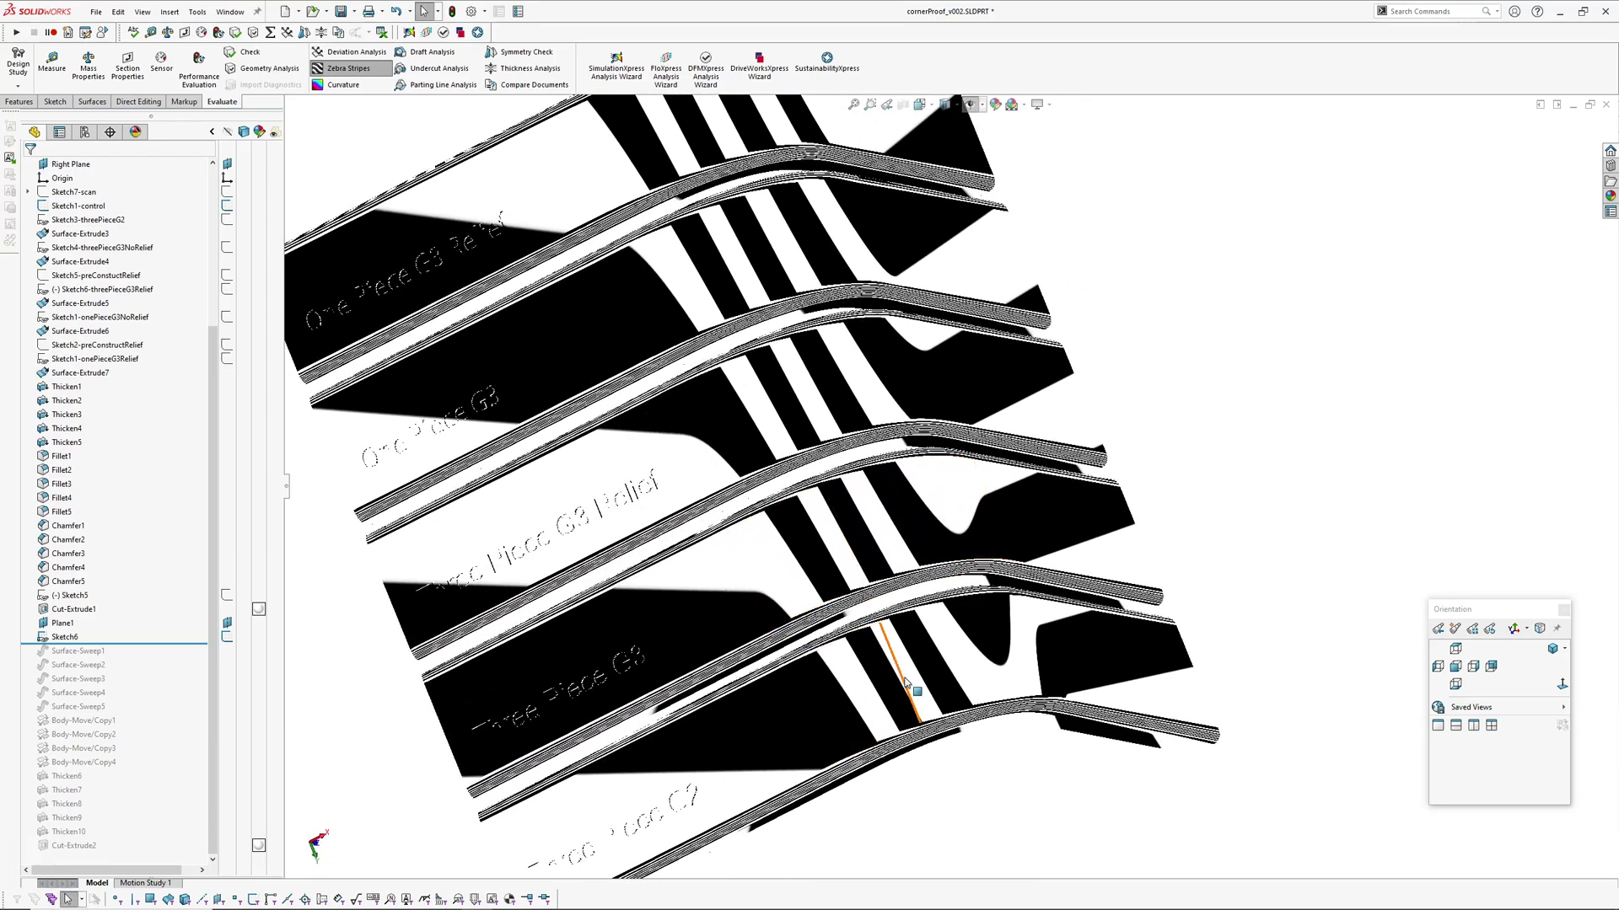
ctrl+middle_drag(830, 320, 841, 416)
scroll(841, 416, up, 1)
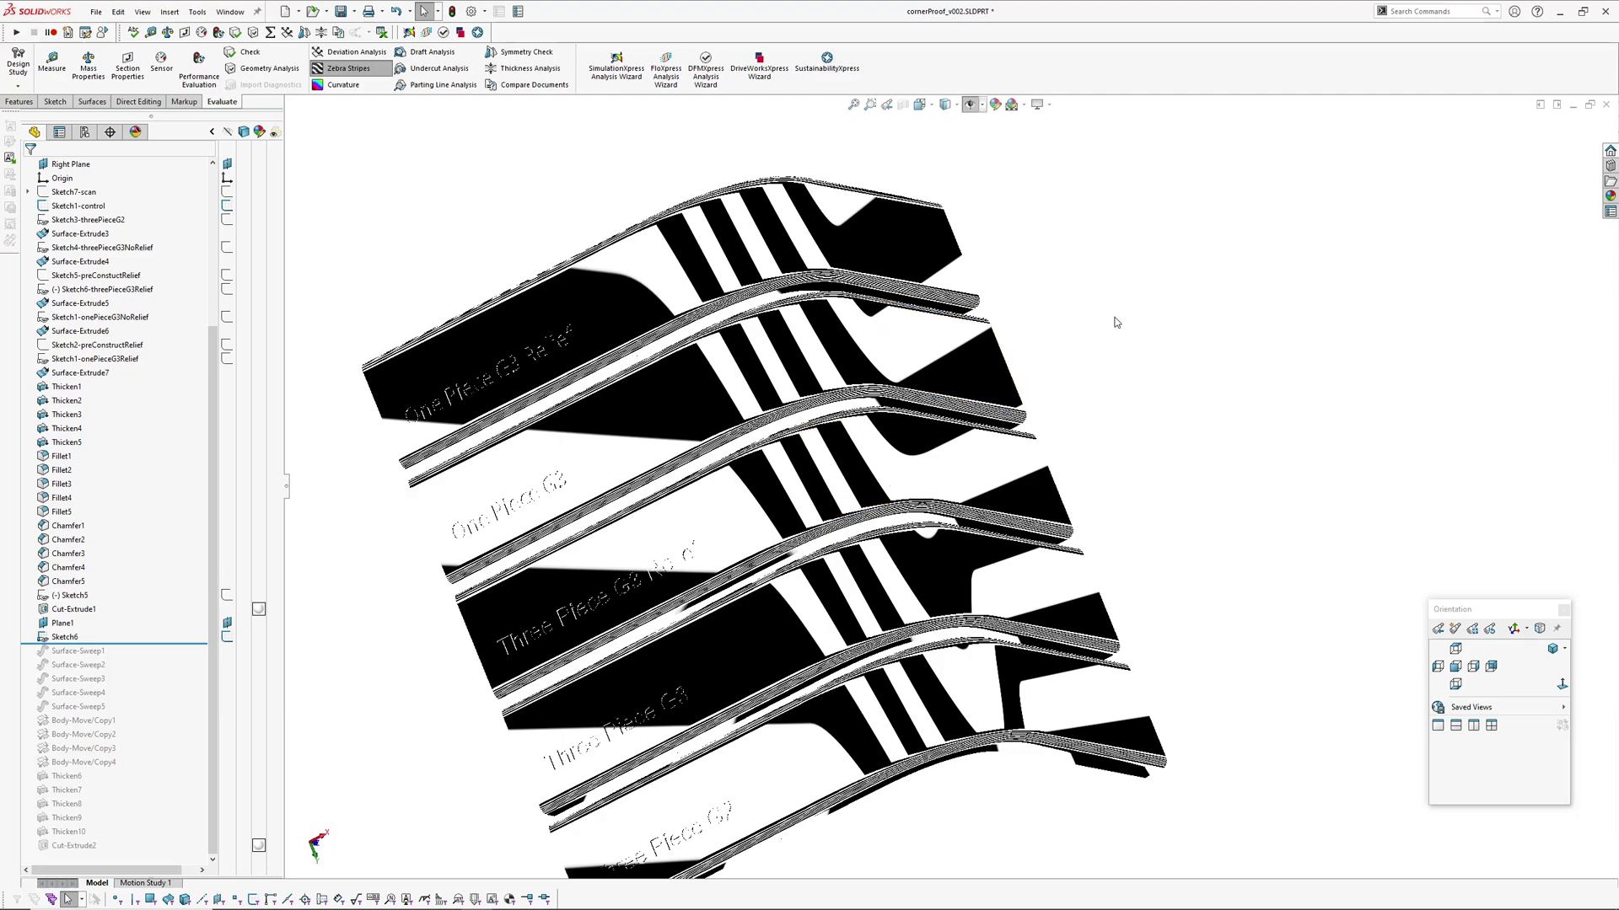
mouse_move(1115, 322)
middle_down()
mouse_move(1062, 304)
mouse_move(1093, 328)
middle_up()
key(z)
Examine the shaded reflections on the five solid samples and select the transition face beside the Three Piece G3 corner.
mouse_move(954, 292)
middle_down()
mouse_move(946, 348)
mouse_move(949, 258)
mouse_move(869, 241)
middle_up()
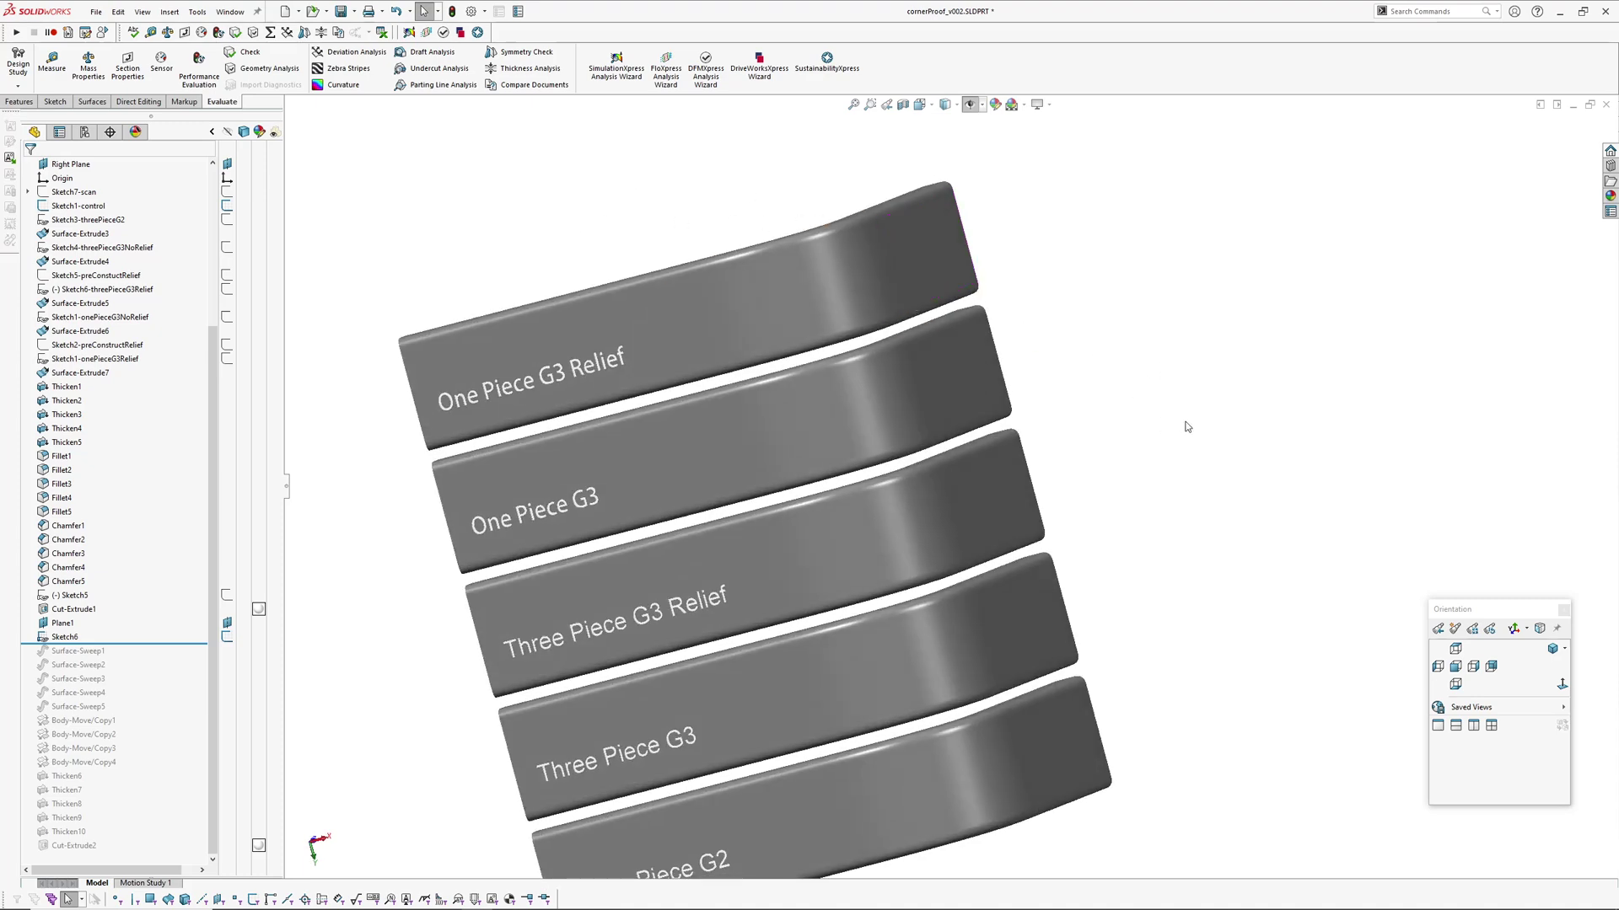
mouse_move(1138, 417)
middle_down()
mouse_move(969, 397)
mouse_move(1001, 426)
mouse_move(816, 605)
middle_up()
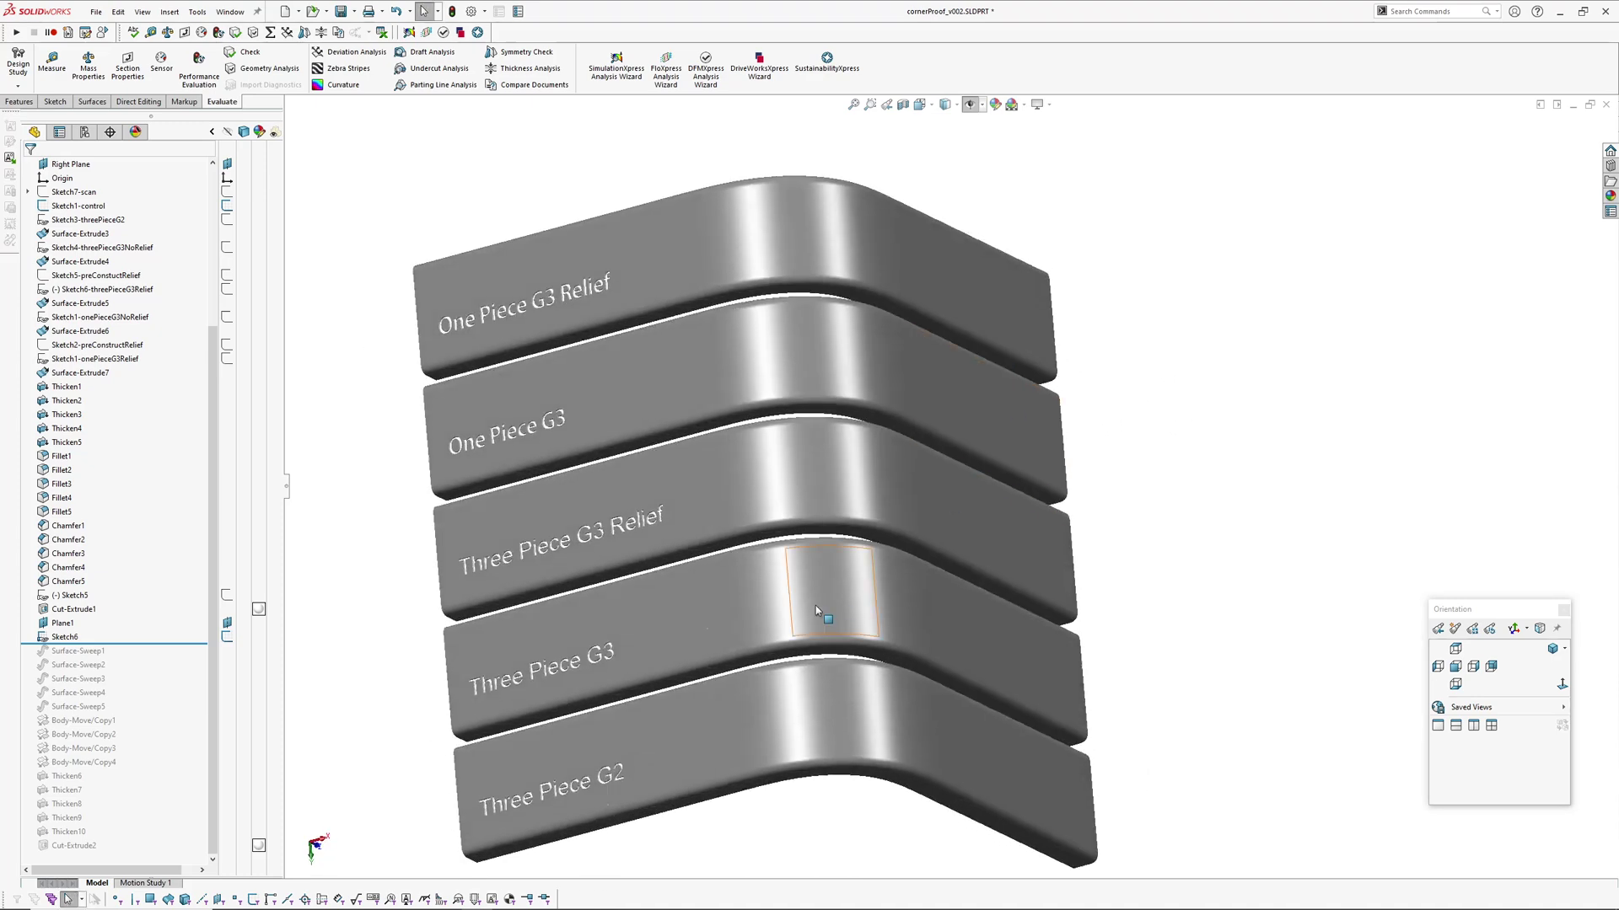
click(726, 622)
scroll(737, 611, down, 5)
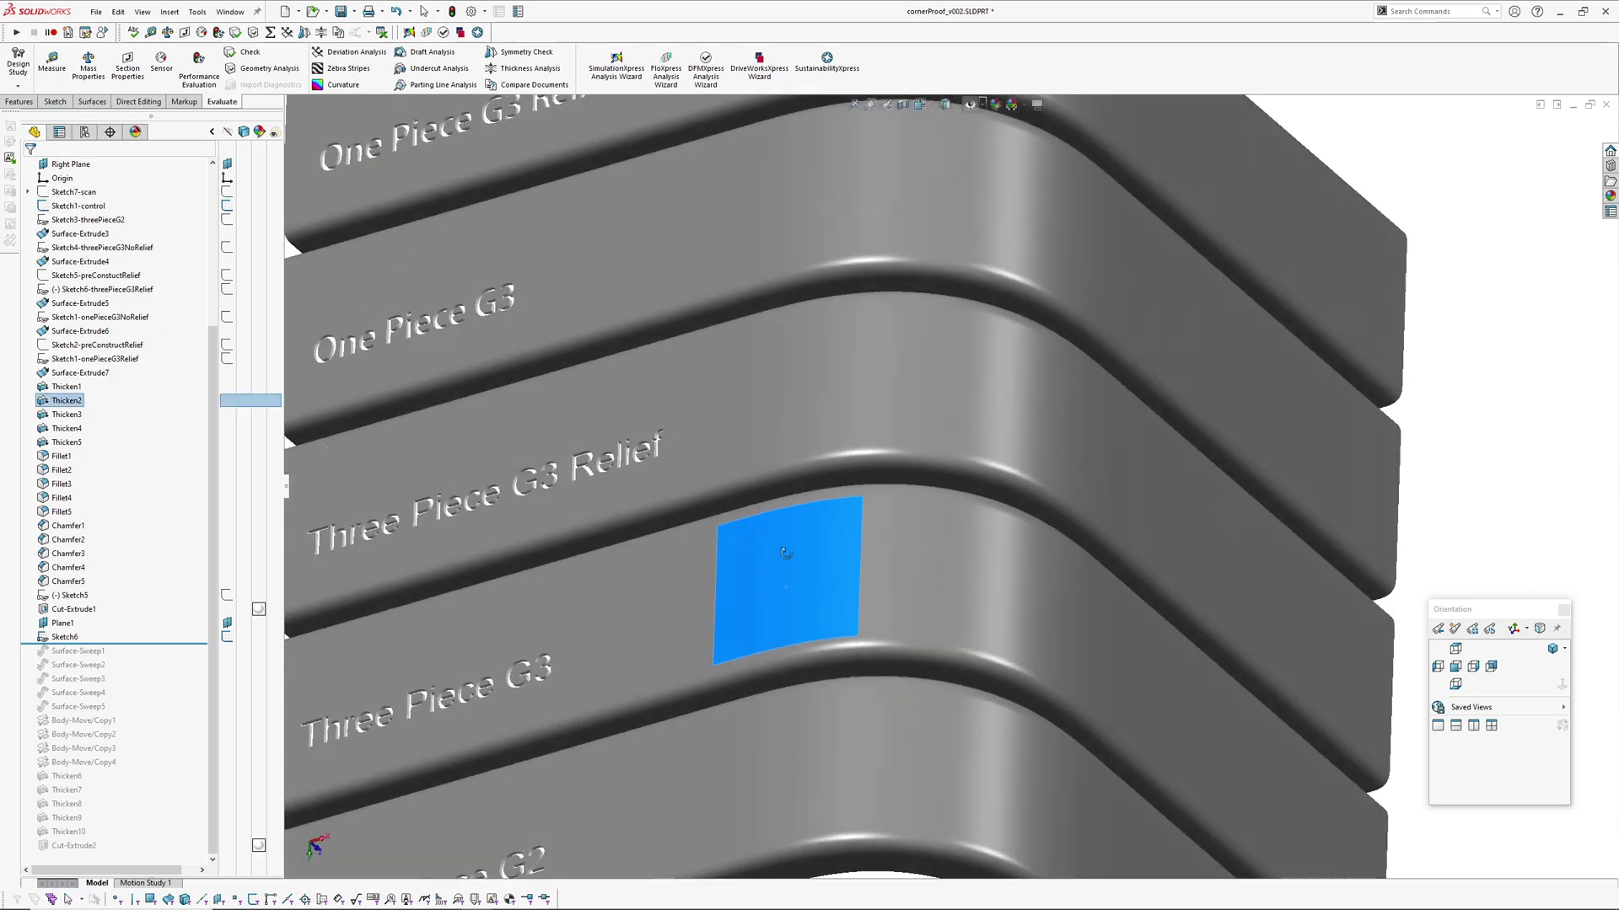
scroll(759, 569, up, 5)
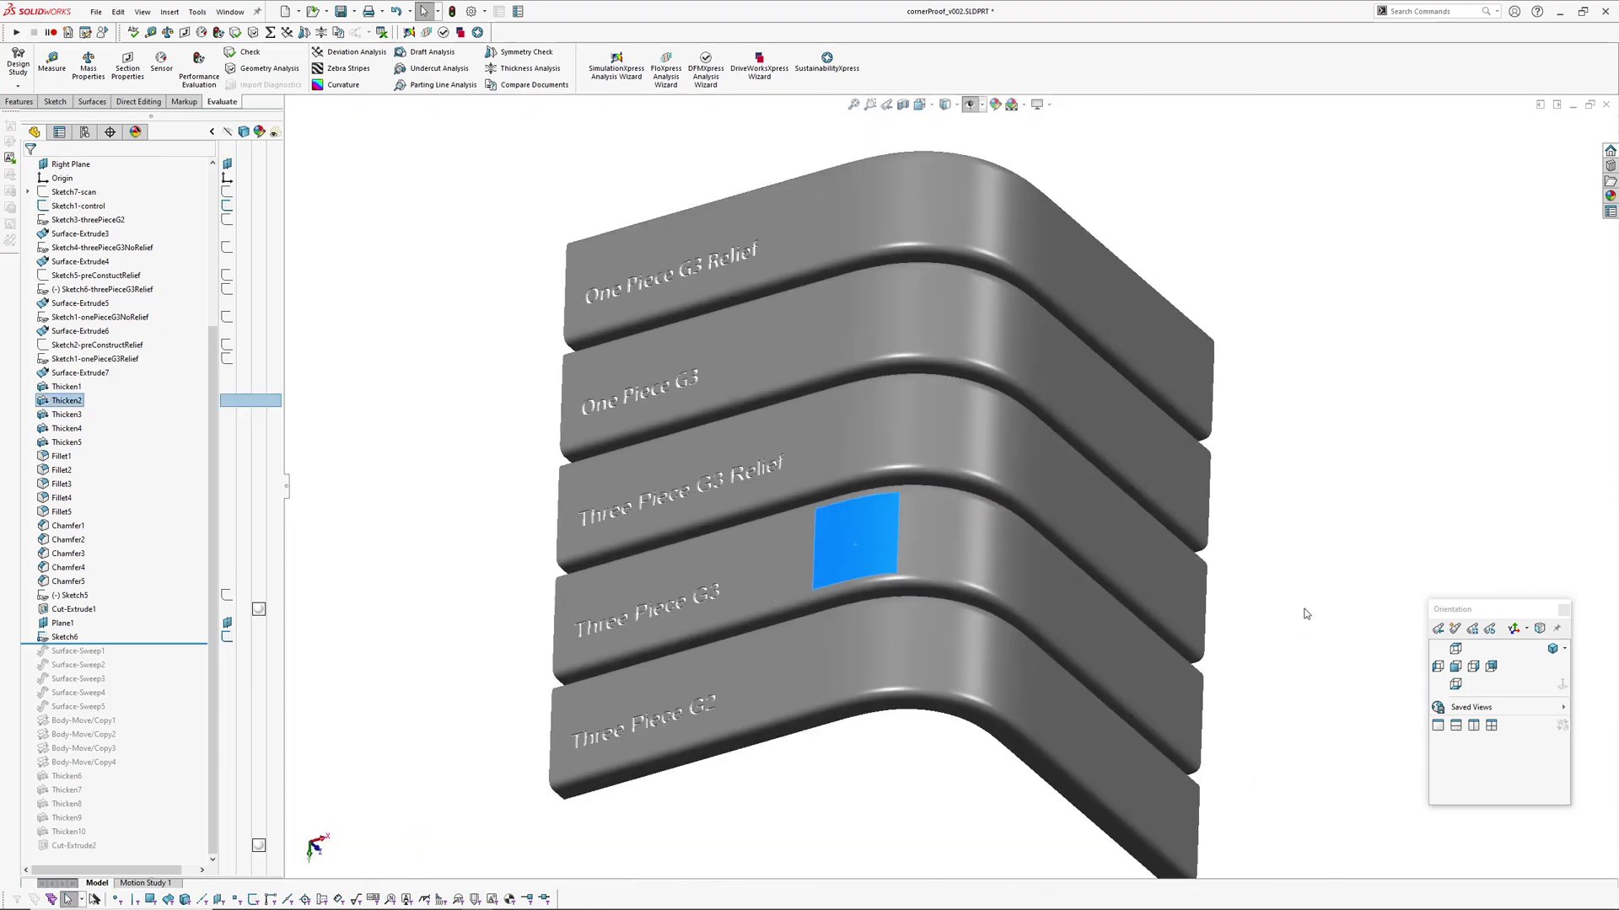
Clear the face selection and display the surface curvature colors to compare the five solid corners.
click(1305, 618)
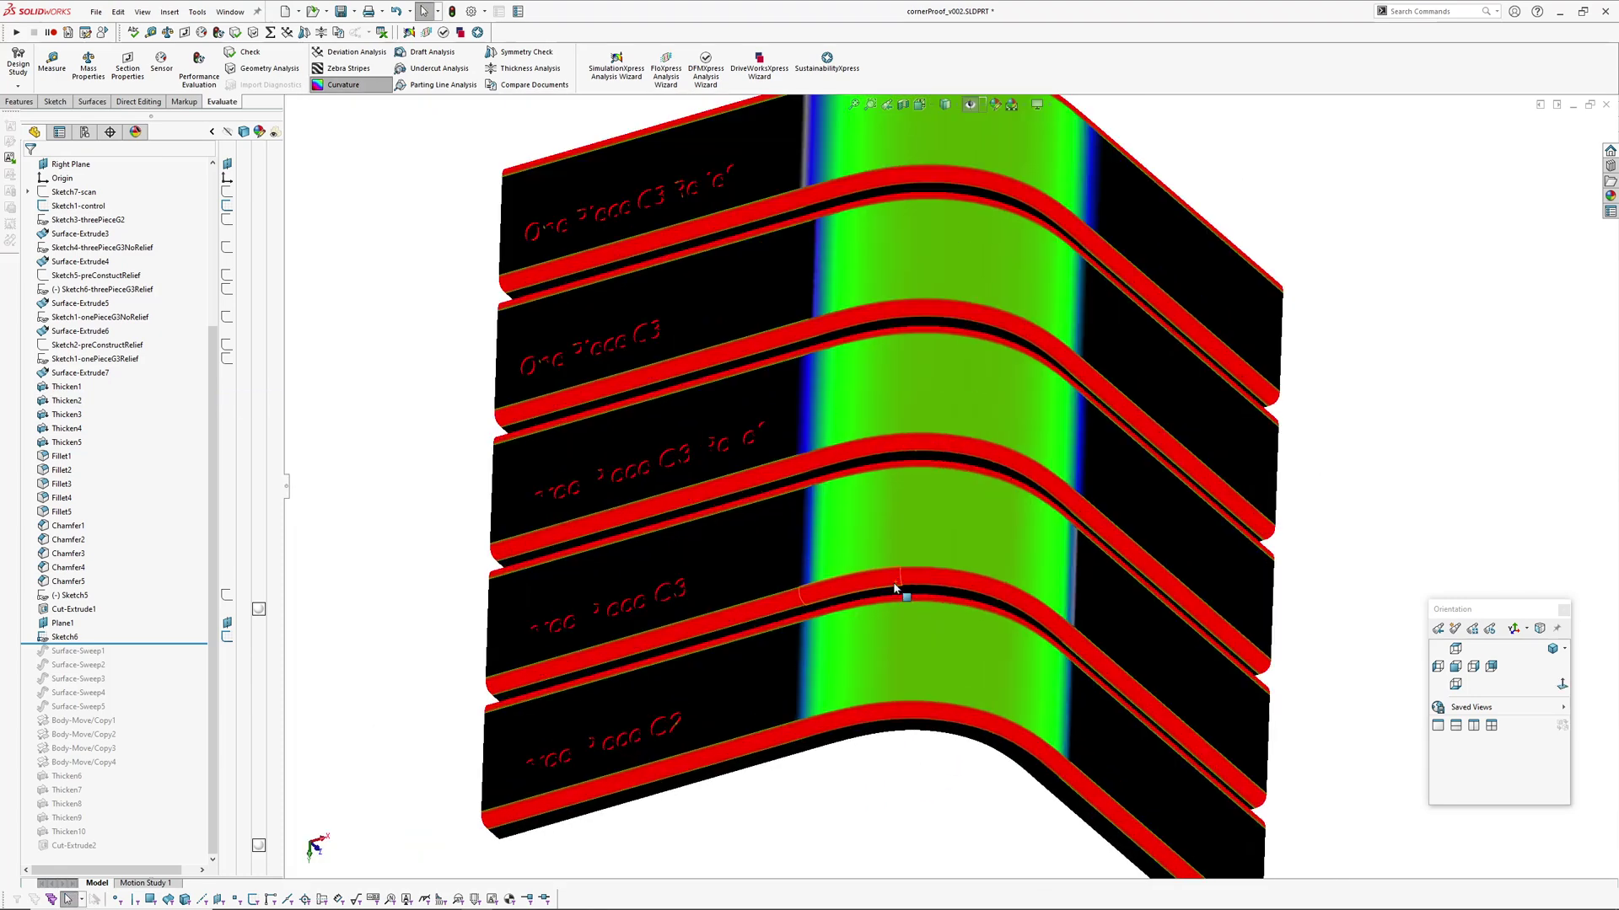
mouse_move(903, 589)
middle_down()
mouse_move(904, 687)
mouse_move(853, 802)
middle_up()
scroll(939, 564, up, 1)
middle_drag(939, 564, 880, 541)
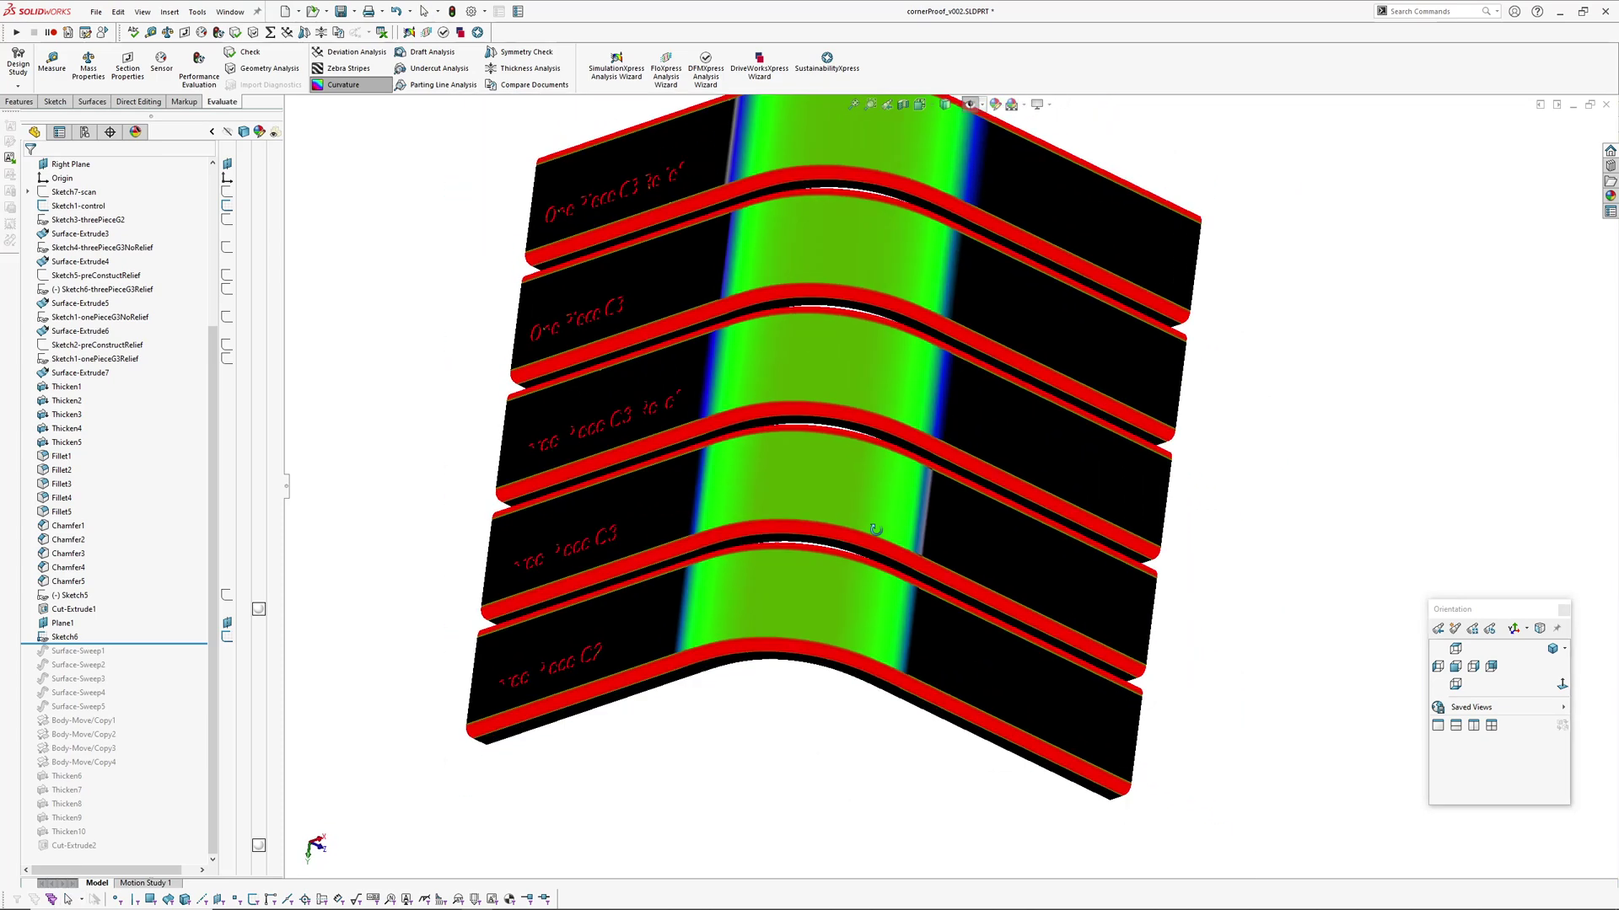
Roll the model forward to the end, past Cut-Extrude2.
drag(139, 644, 140, 761)
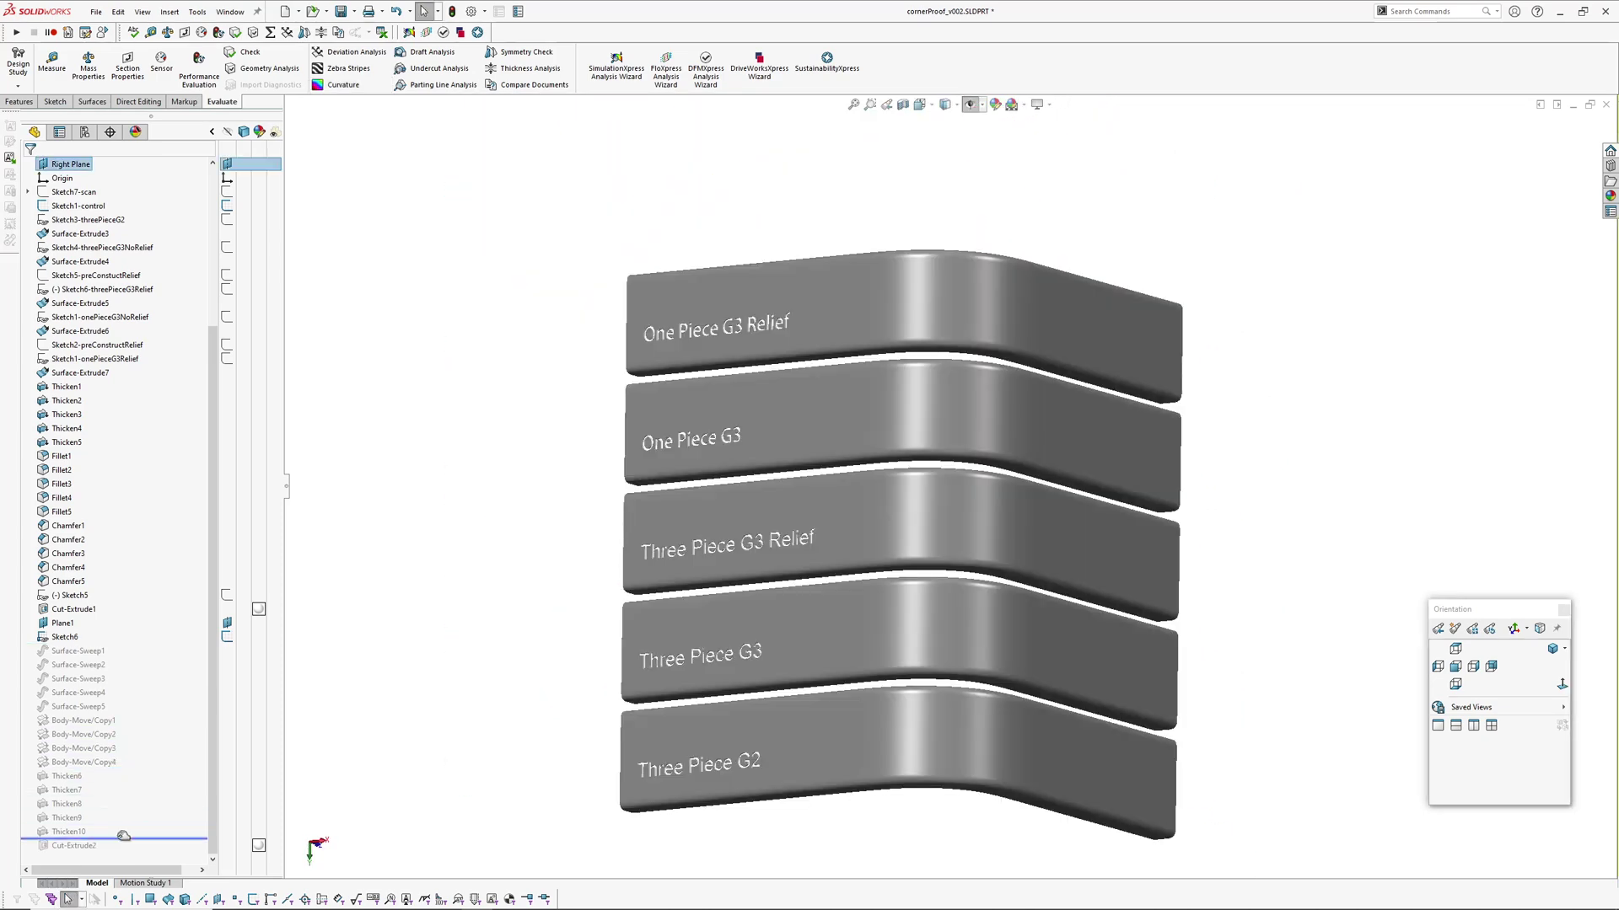
drag(123, 835, 123, 853)
Hide the five Cut-Extrude1 solid bodies and show the Thicken6 to Thicken10 bodies in their place.
scroll(101, 422, up, 3)
click(28, 247)
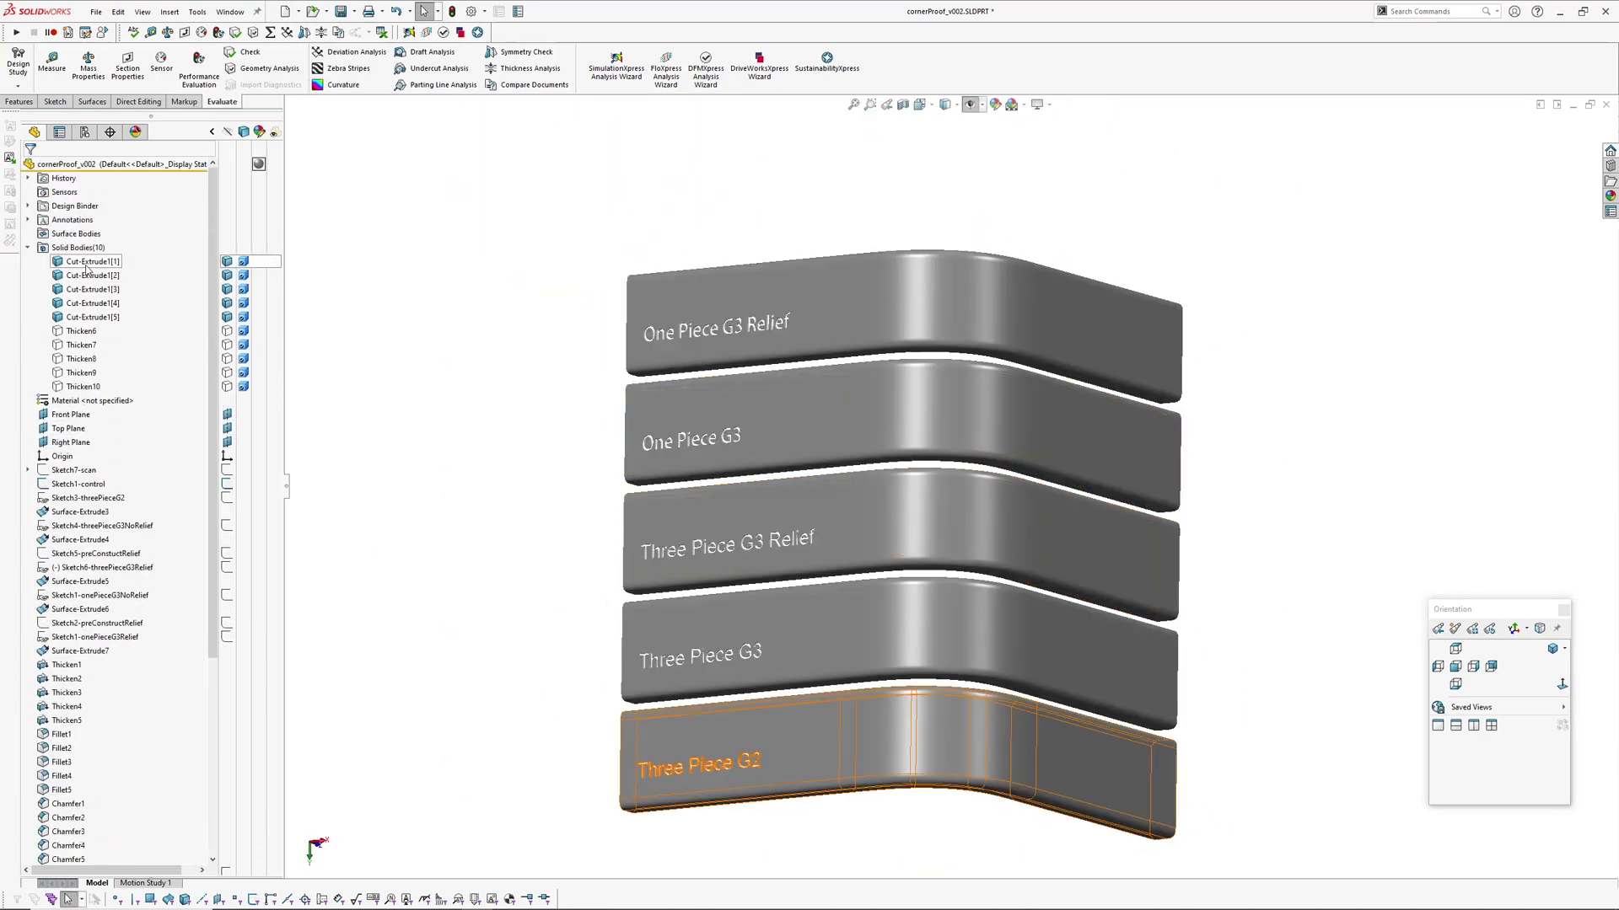
click(76, 316)
shift+click(78, 261)
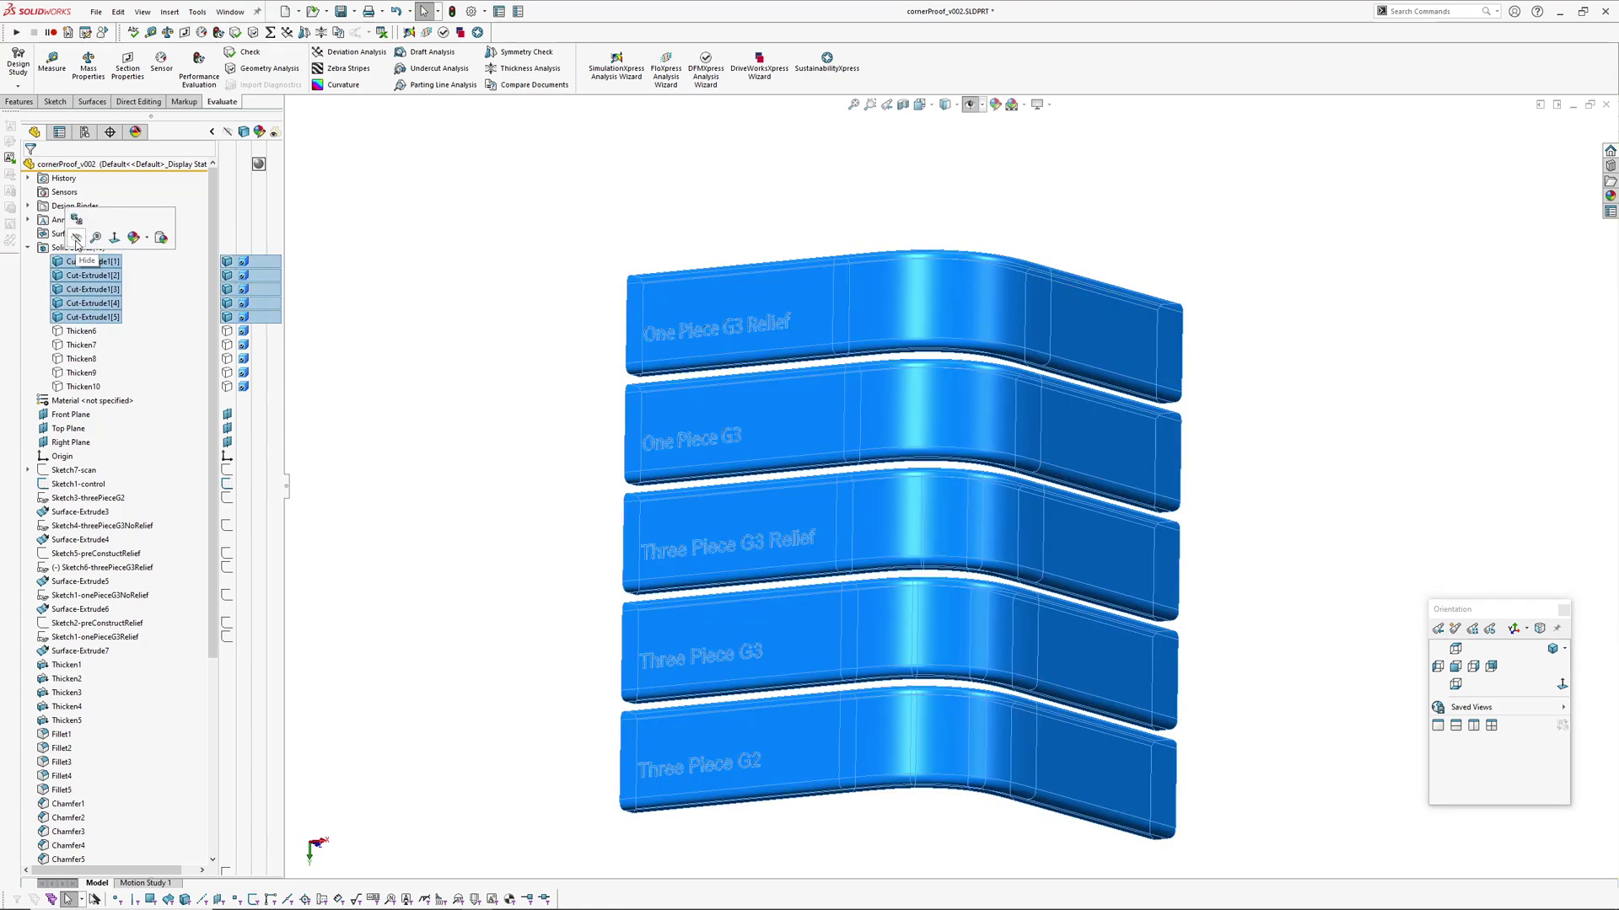
click(77, 242)
Examine the reflections and the seams between faces on the five curved corner samples from several angles.
middle_drag(495, 433, 642, 394)
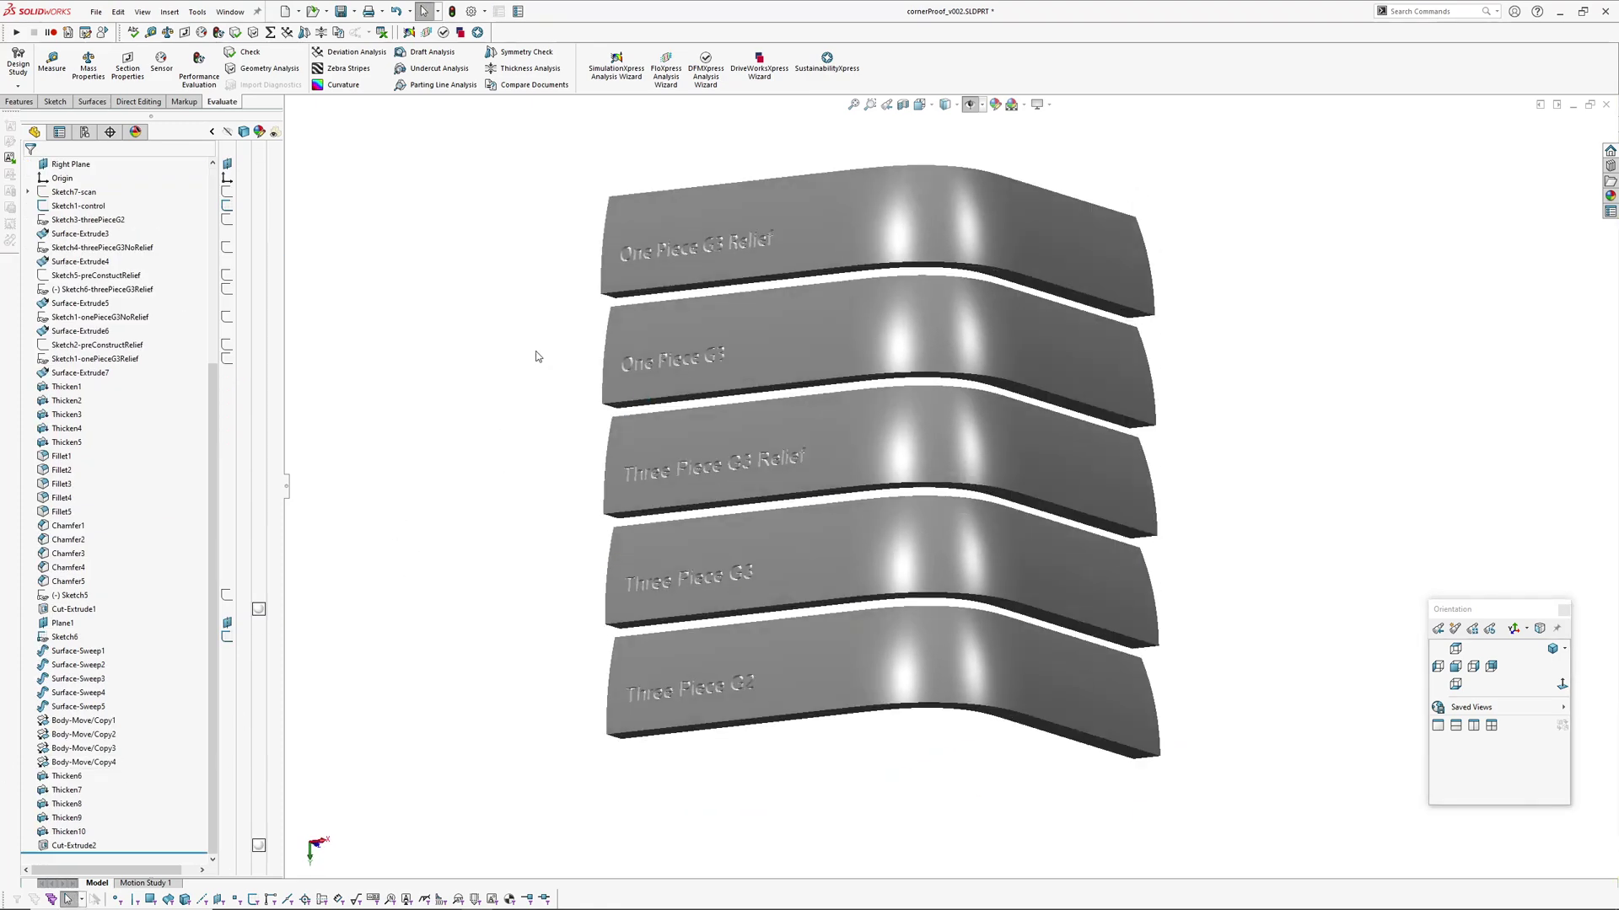
scroll(531, 329, up, 3)
mouse_move(538, 357)
middle_down()
mouse_move(531, 329)
mouse_move(542, 368)
middle_up()
scroll(542, 368, down, 4)
mouse_move(646, 404)
ctrl+middle_down()
mouse_move(511, 379)
mouse_move(632, 350)
mouse_move(585, 419)
mouse_move(618, 375)
mouse_move(616, 412)
ctrl+middle_up()
scroll(797, 333, up, 4)
middle_drag(796, 330, 901, 408)
scroll(899, 482, down, 3)
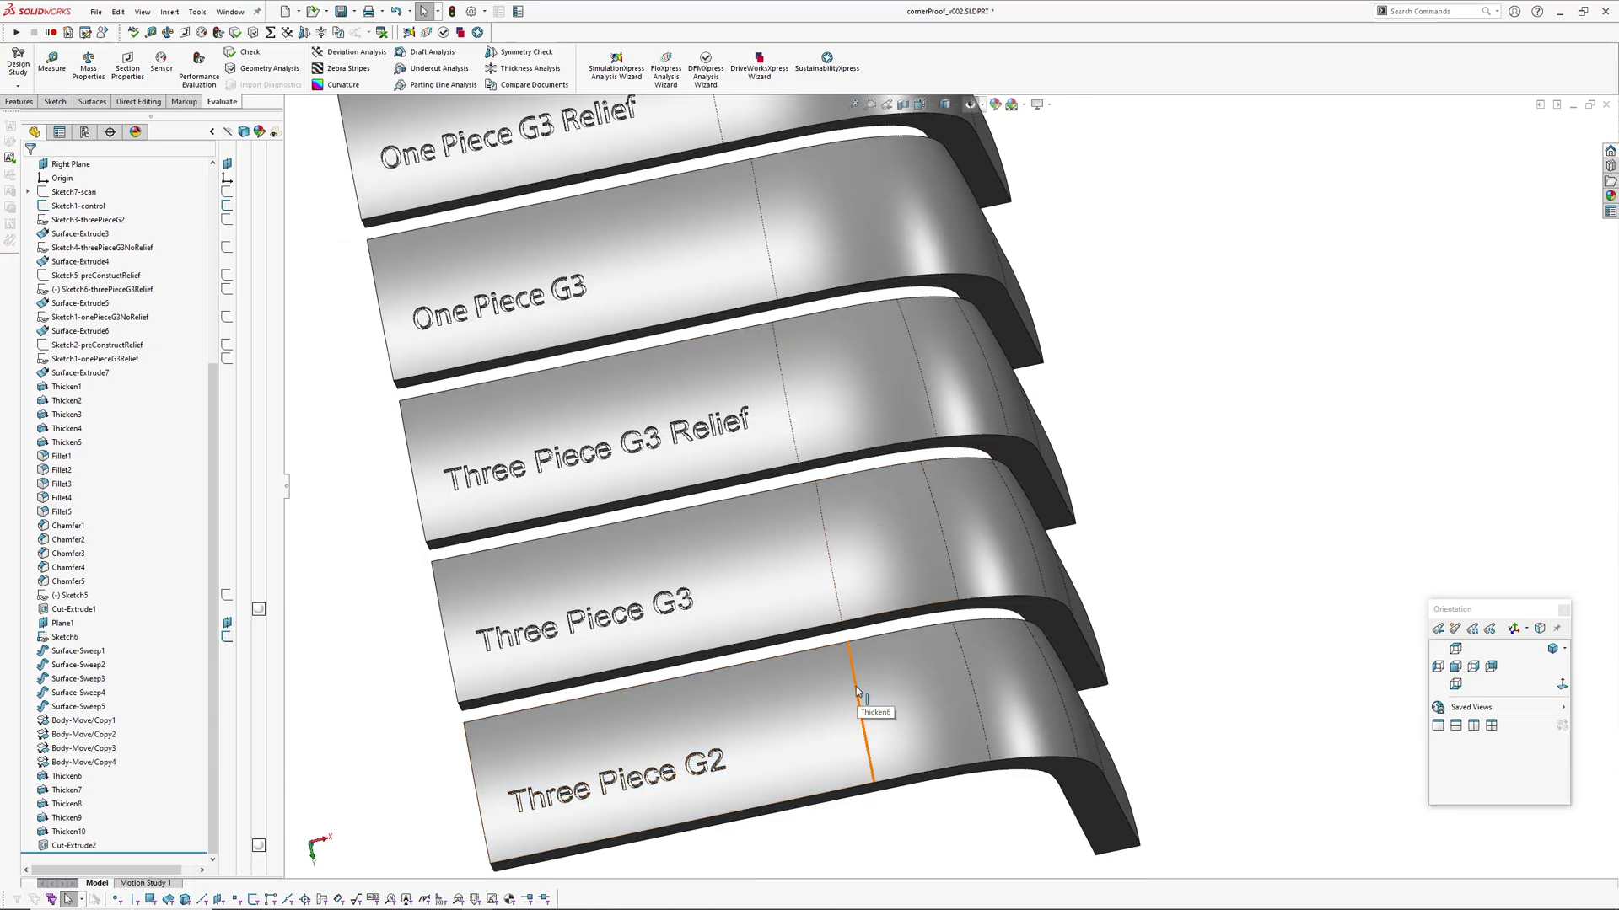
middle_drag(938, 531, 882, 689)
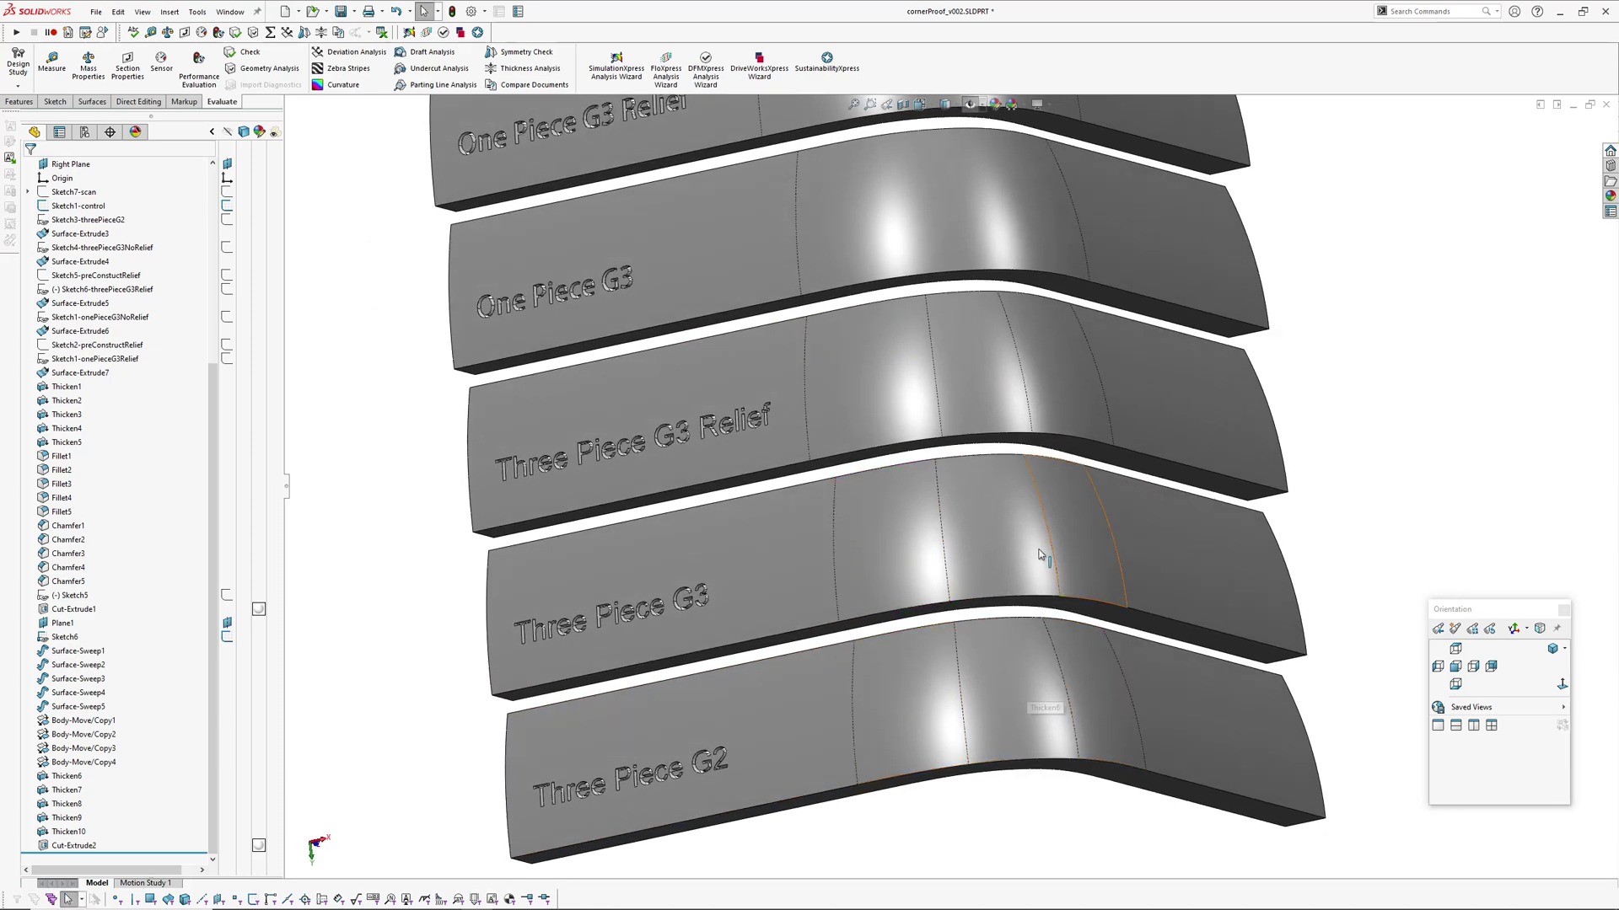
ctrl+middle_drag(946, 340, 937, 446)
scroll(904, 381, up, 2)
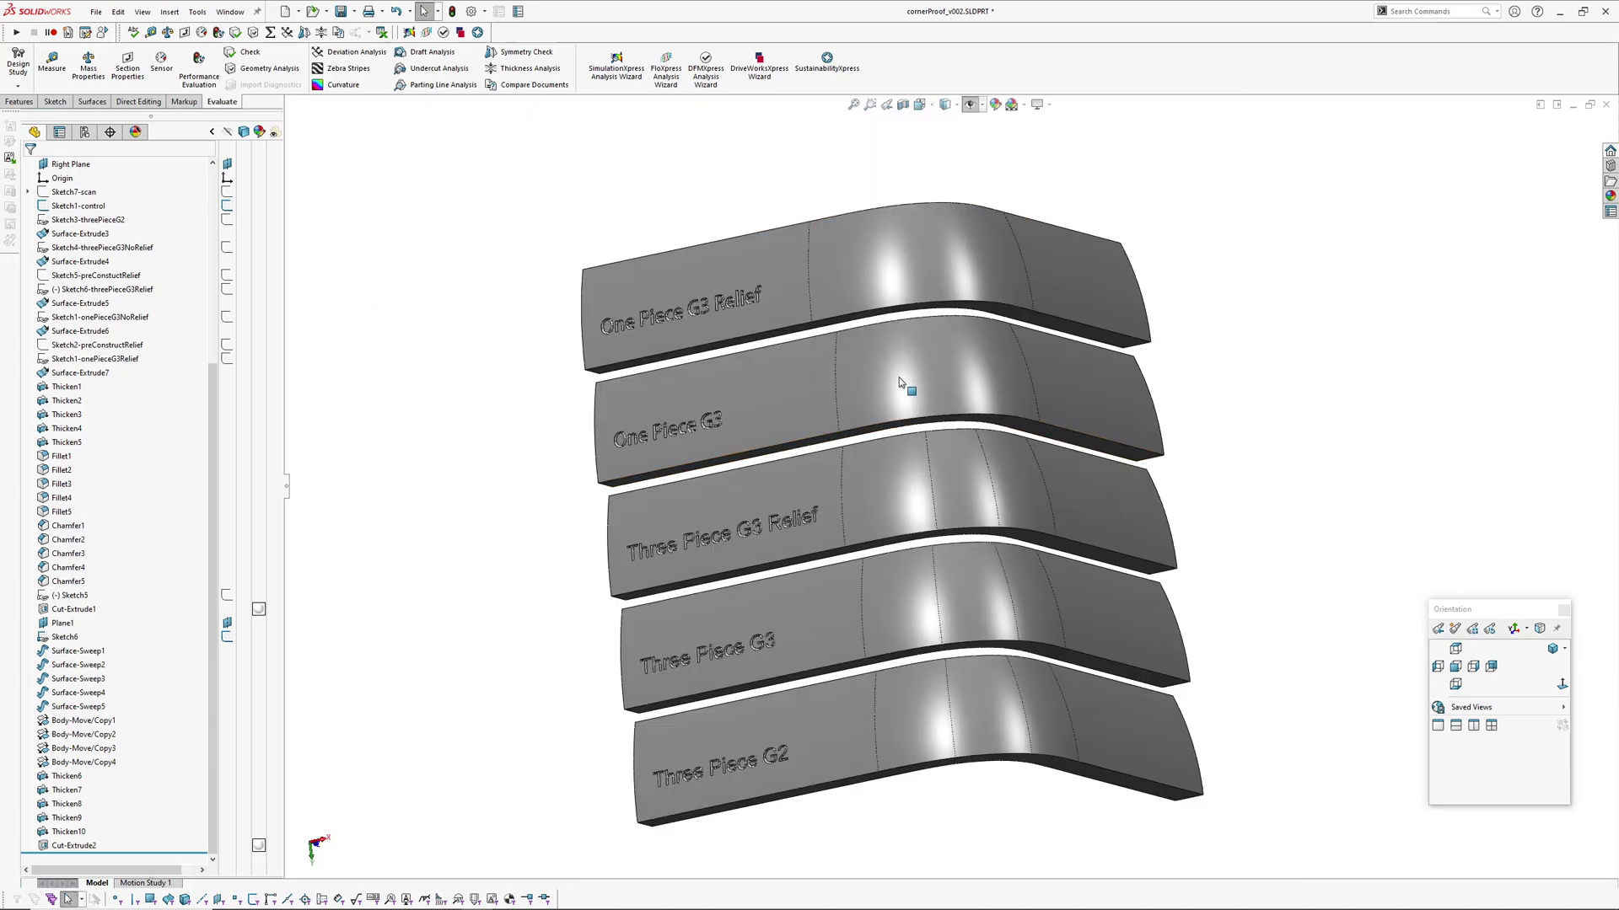
middle_drag(831, 590, 817, 617)
Display zebra stripes on the curved samples to compare their flow through the five corners, and turn the stripes off.
right_drag(470, 605, 578, 589)
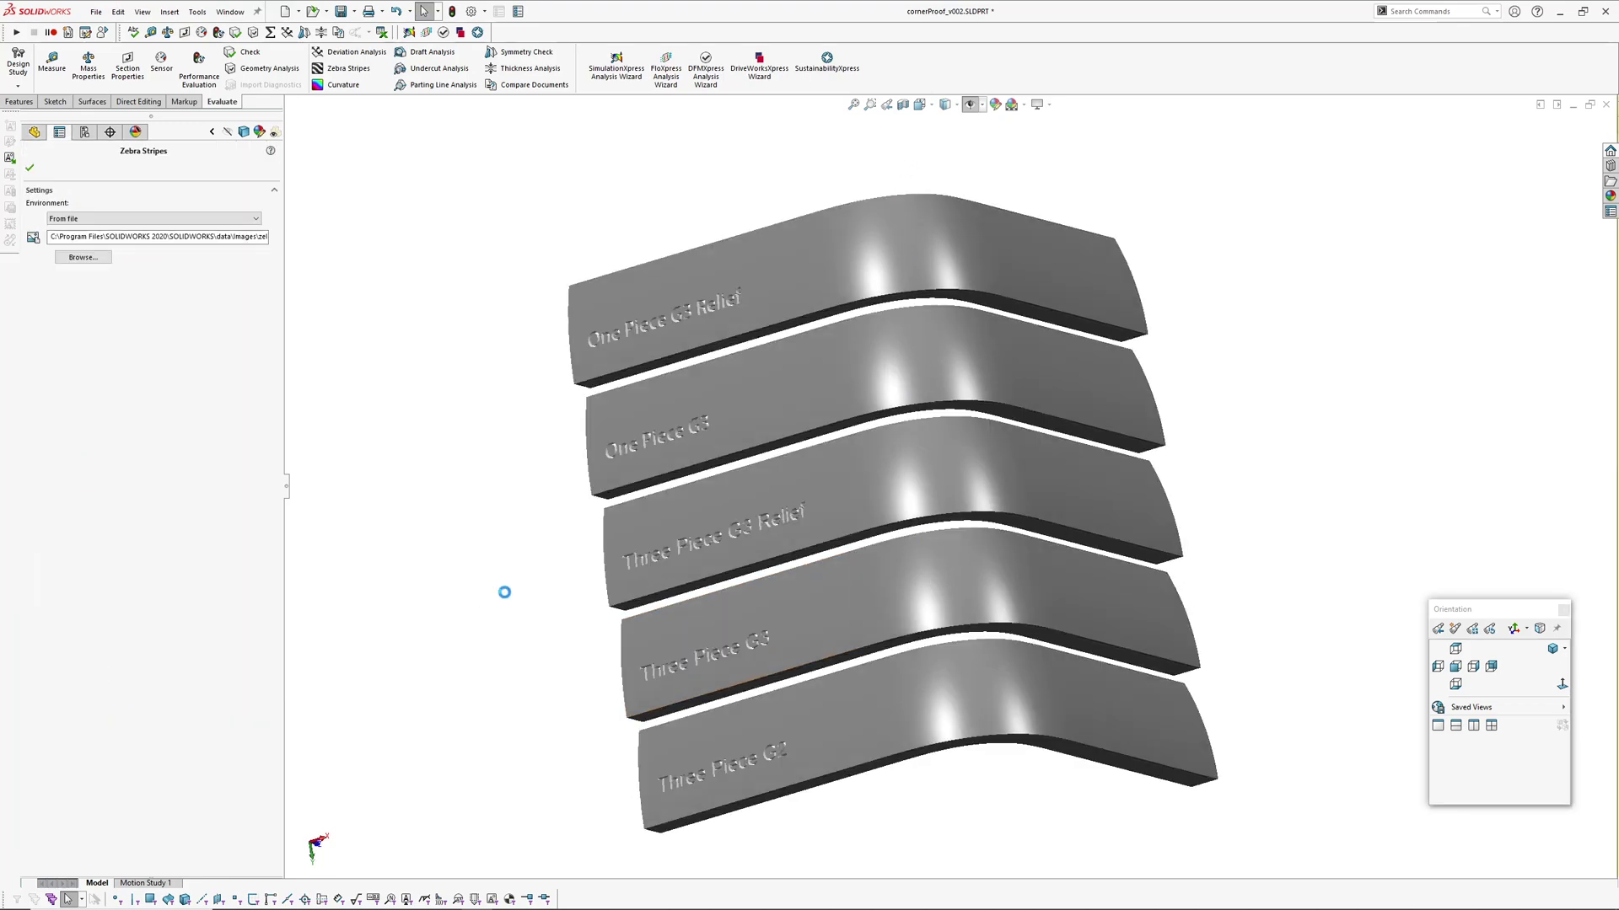
scroll(979, 557, down, 1)
key(Return)
scroll(978, 557, down, 2)
middle_drag(978, 556, 1075, 472)
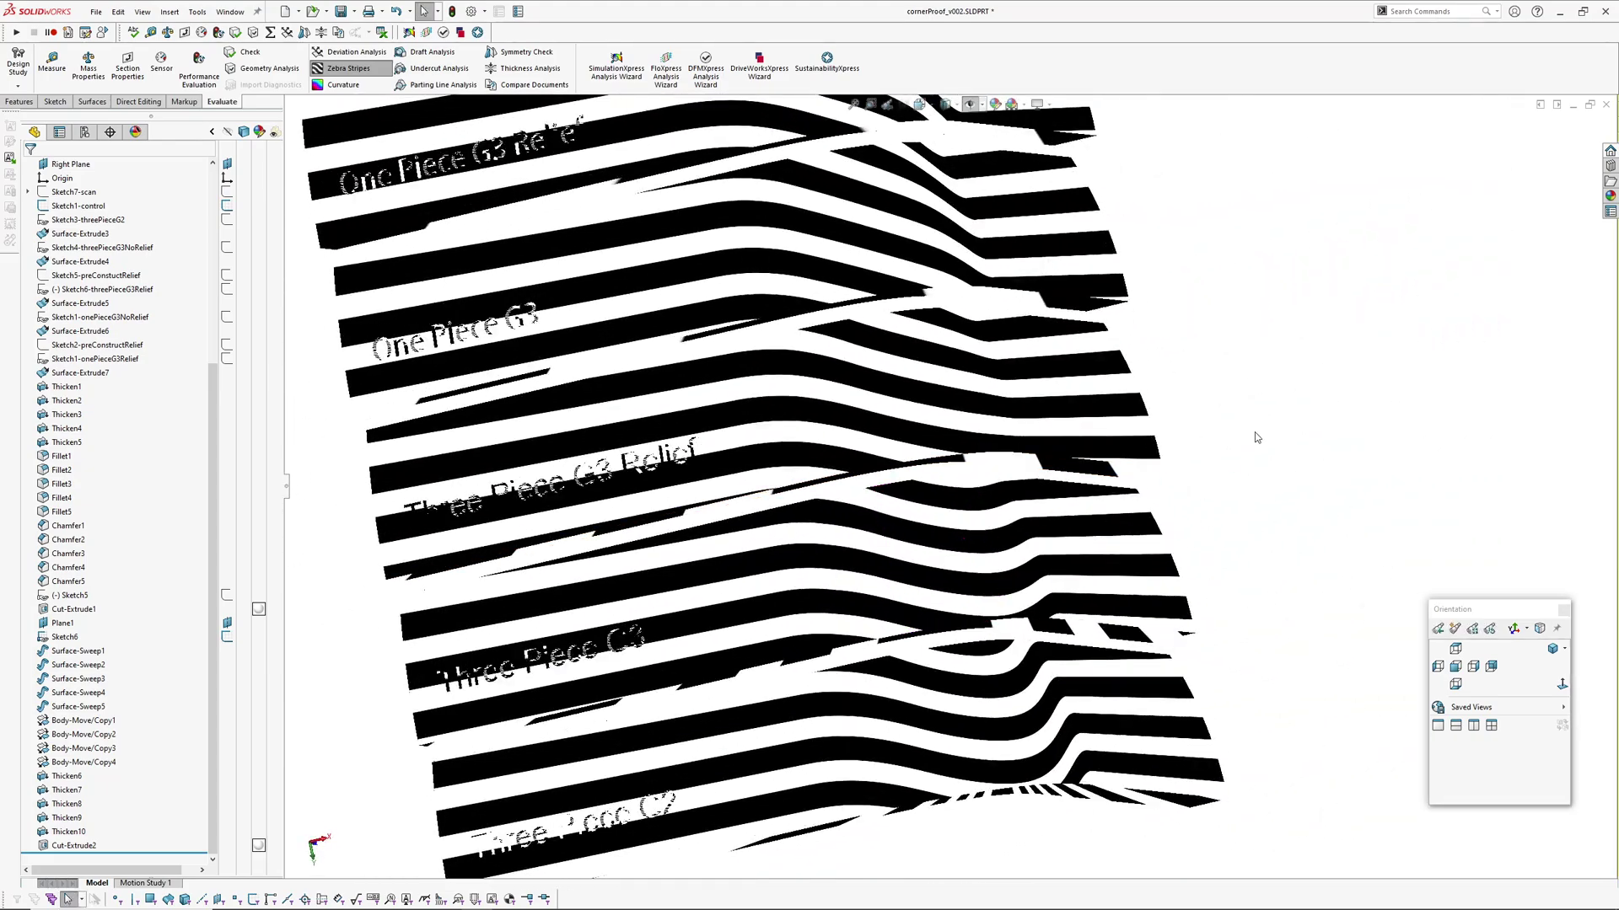
scroll(1048, 553, down, 2)
middle_drag(1048, 553, 1003, 526)
right_drag(1003, 527, 1347, 520)
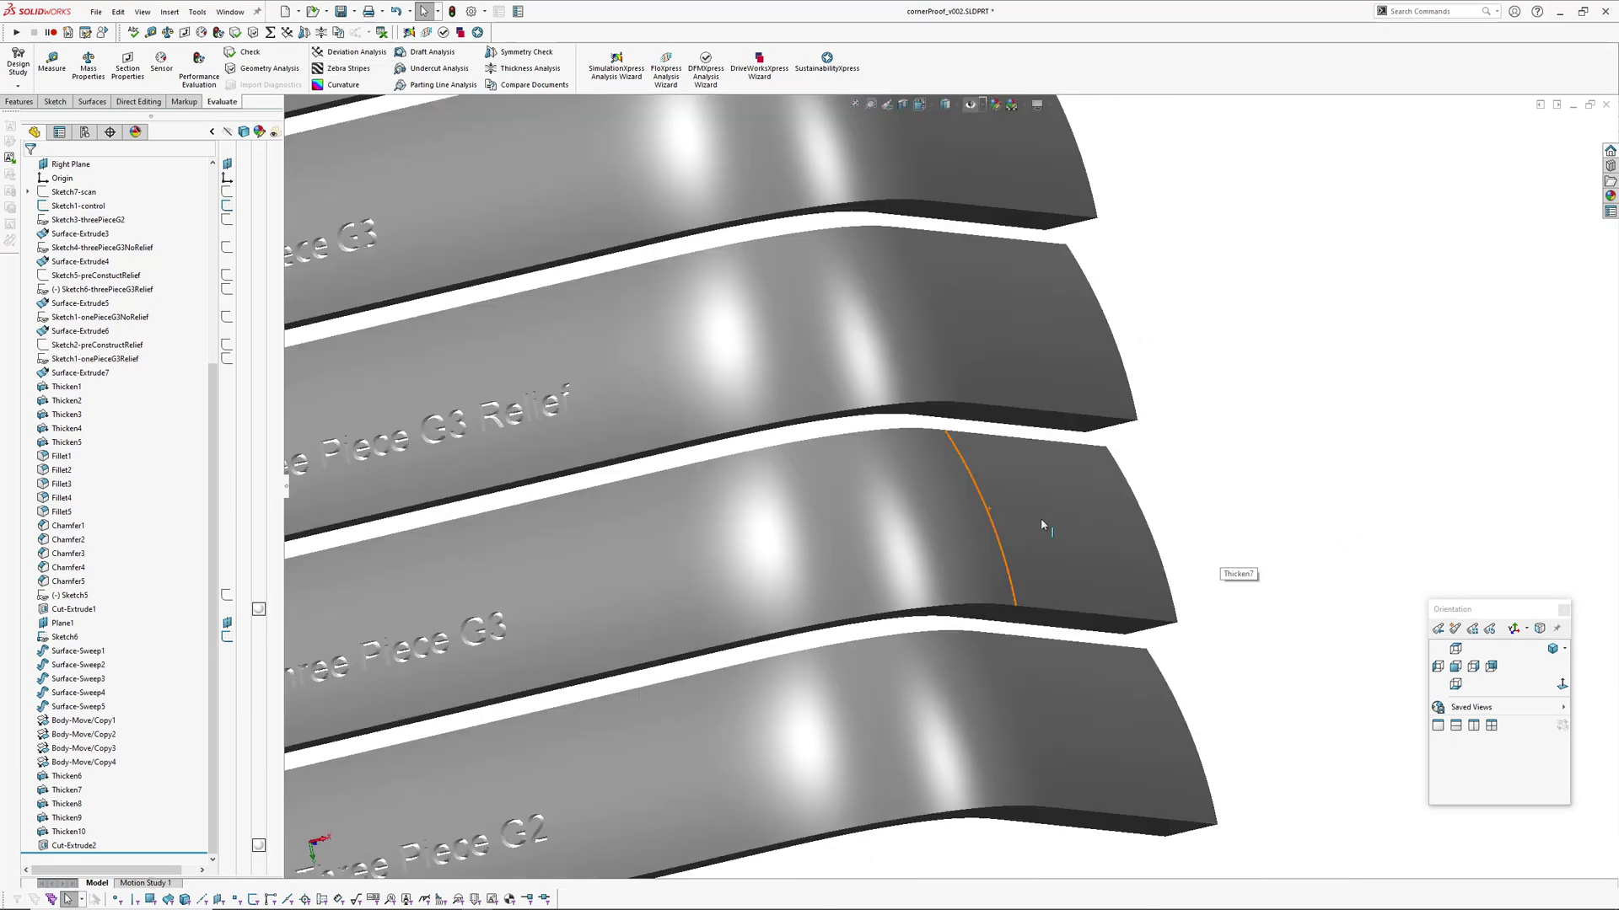
Compare the shaded highlights near the corner seams of the curved Three Piece G3 and G2 samples.
middle_drag(1000, 524, 809, 569)
scroll(686, 560, up, 1)
scroll(1155, 548, down, 1)
middle_drag(1187, 555, 1177, 501)
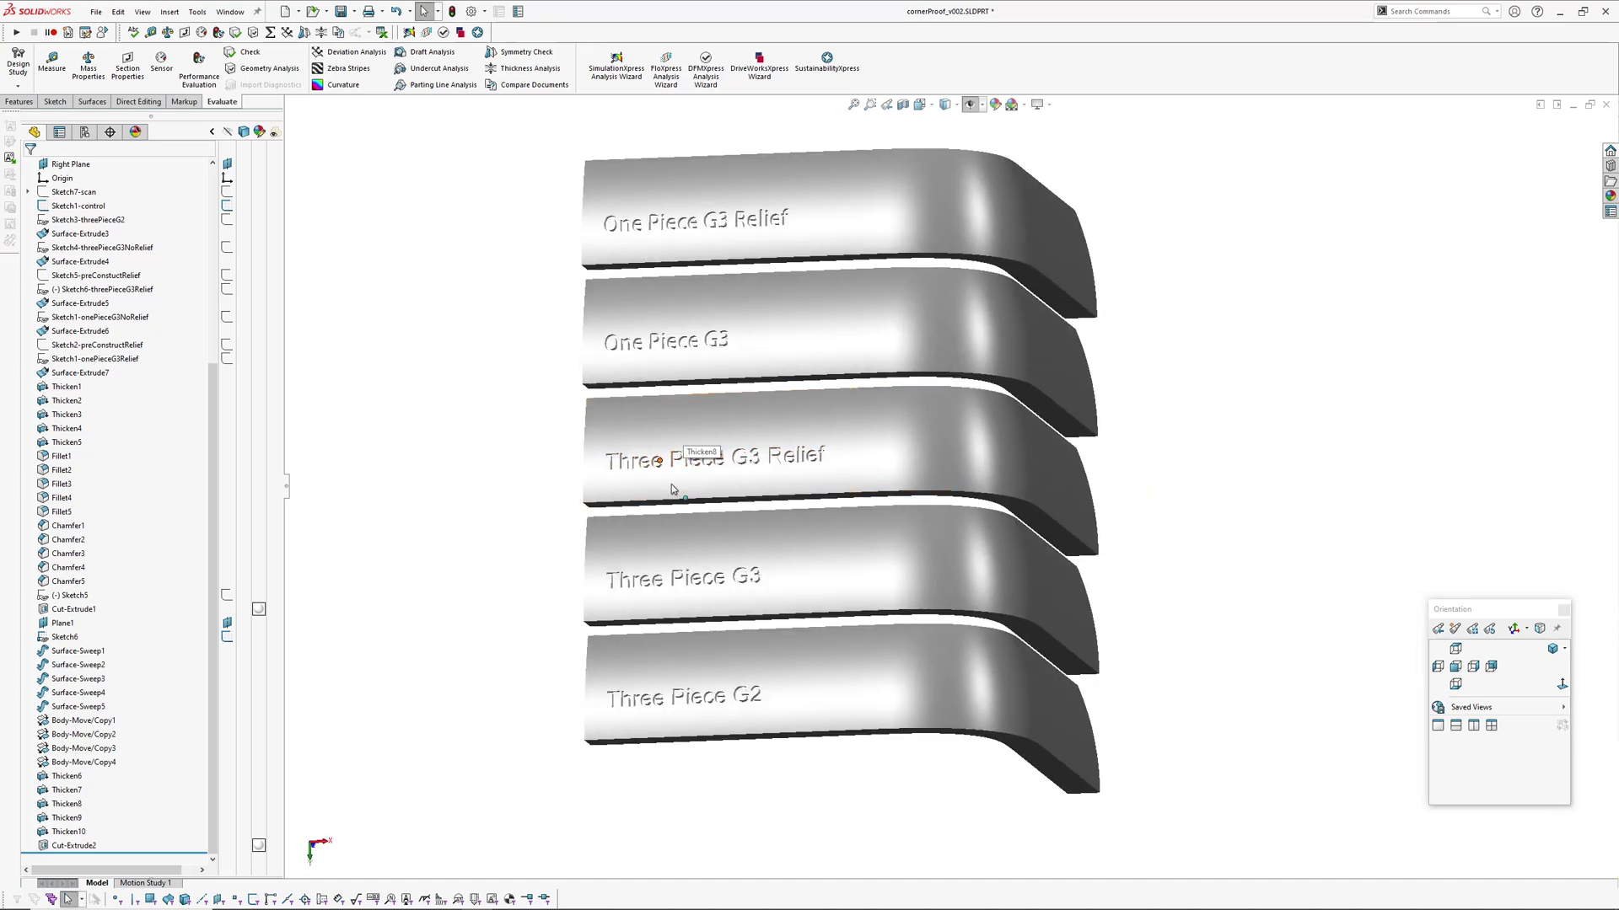
Orient the view normal to the labeled face of the curved Three Piece G3 Relief sample and compare the neighboring samples.
scroll(705, 508, down, 4)
click(822, 509)
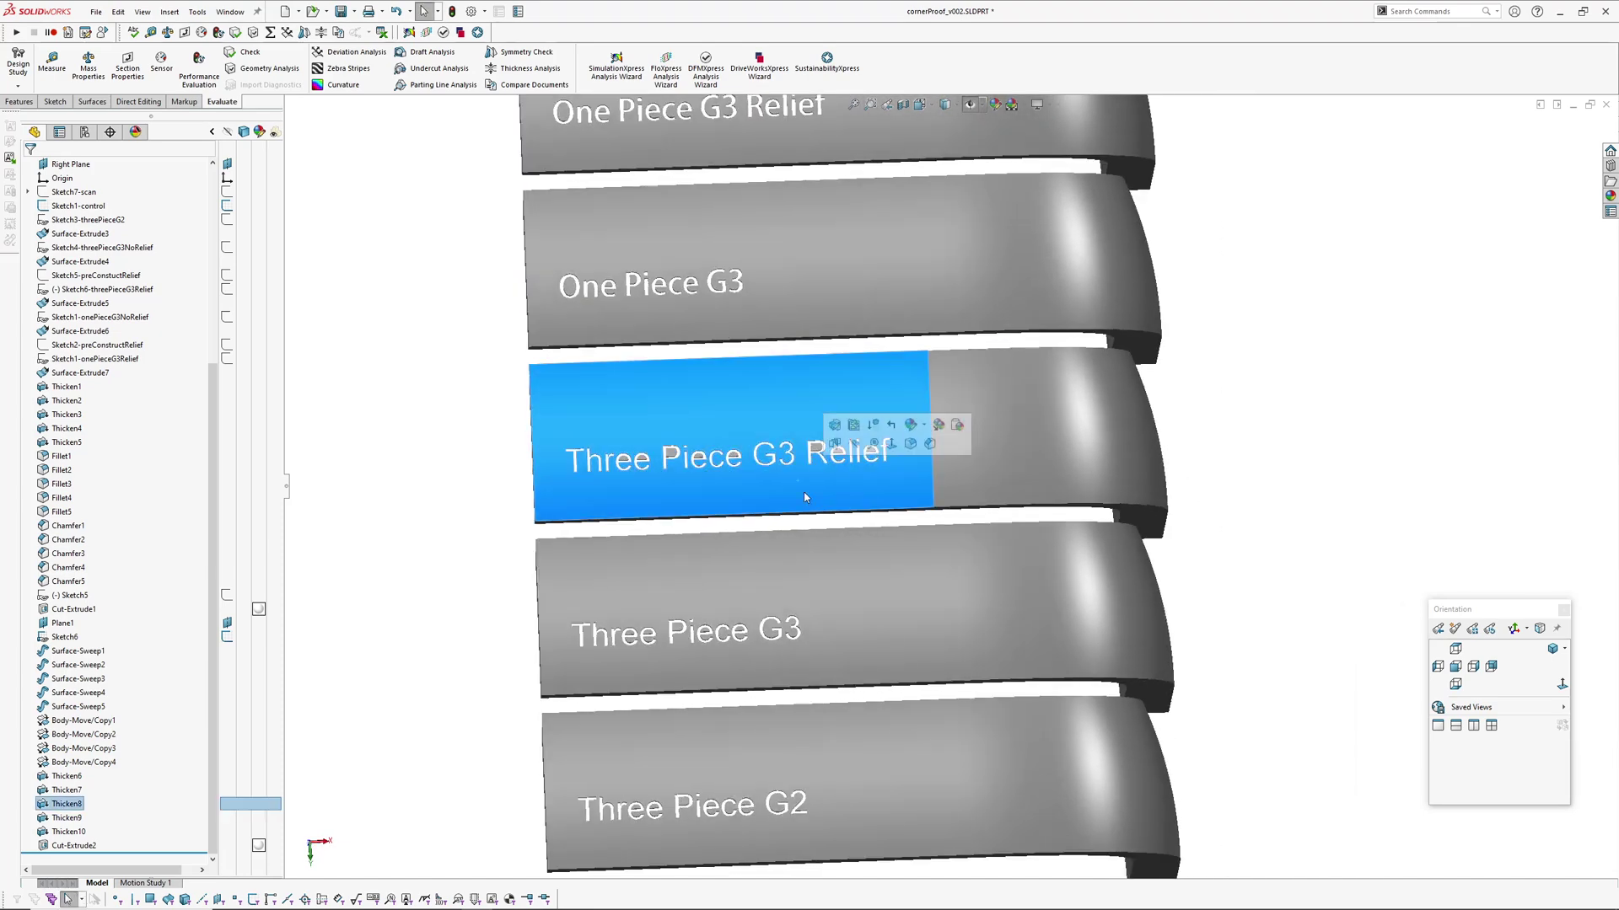
key(ctrl+8)
click(1309, 433)
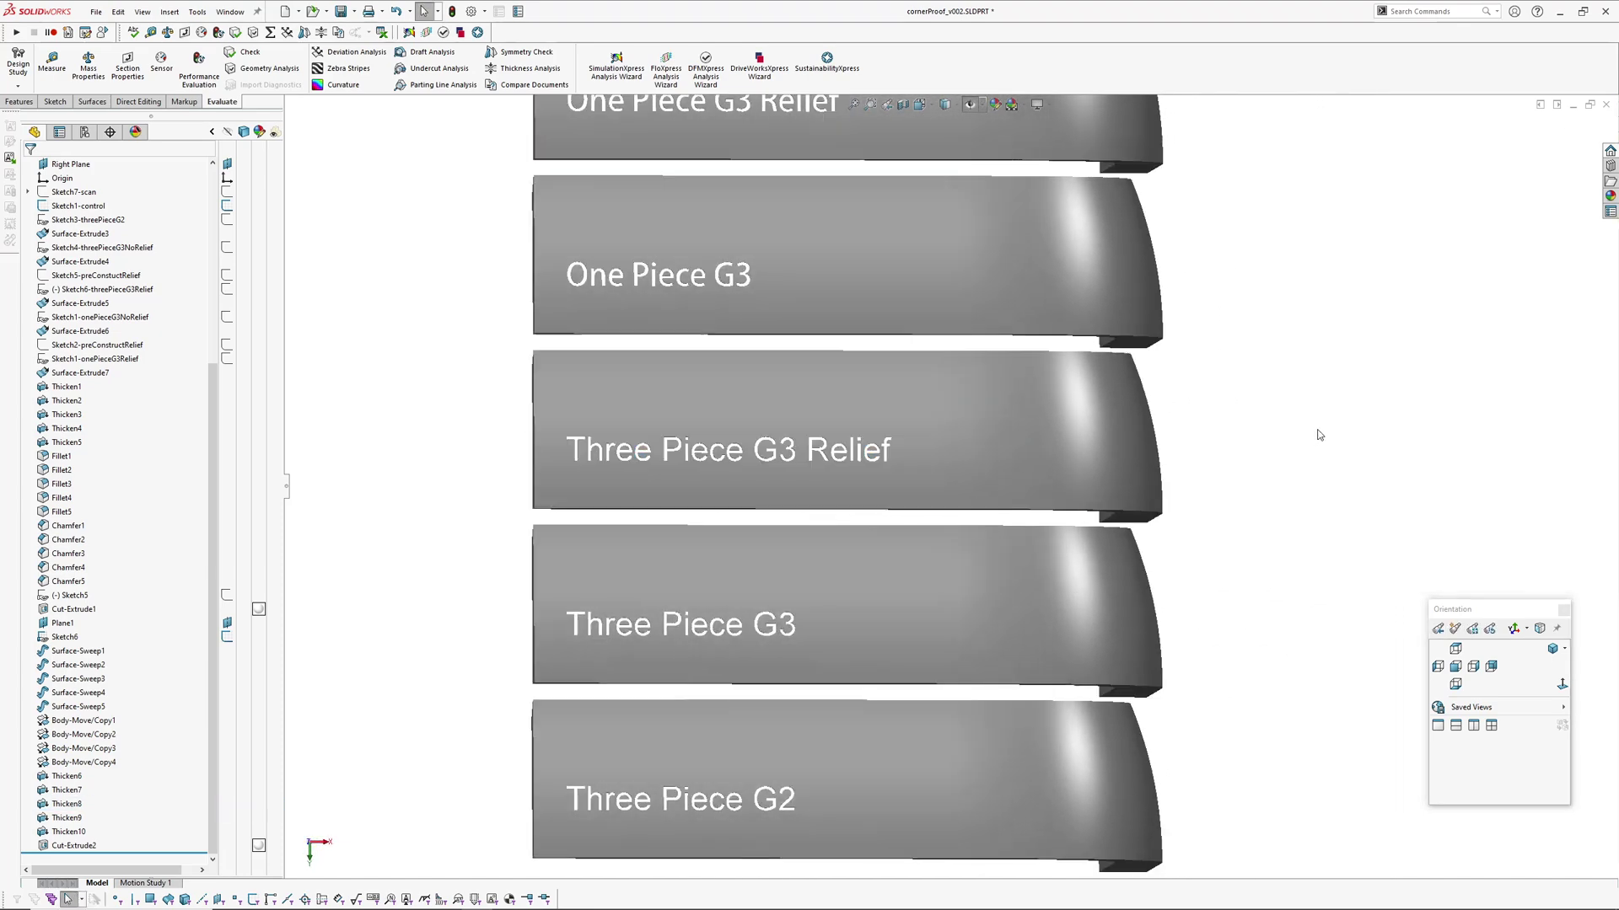
scroll(1096, 435, down, 2)
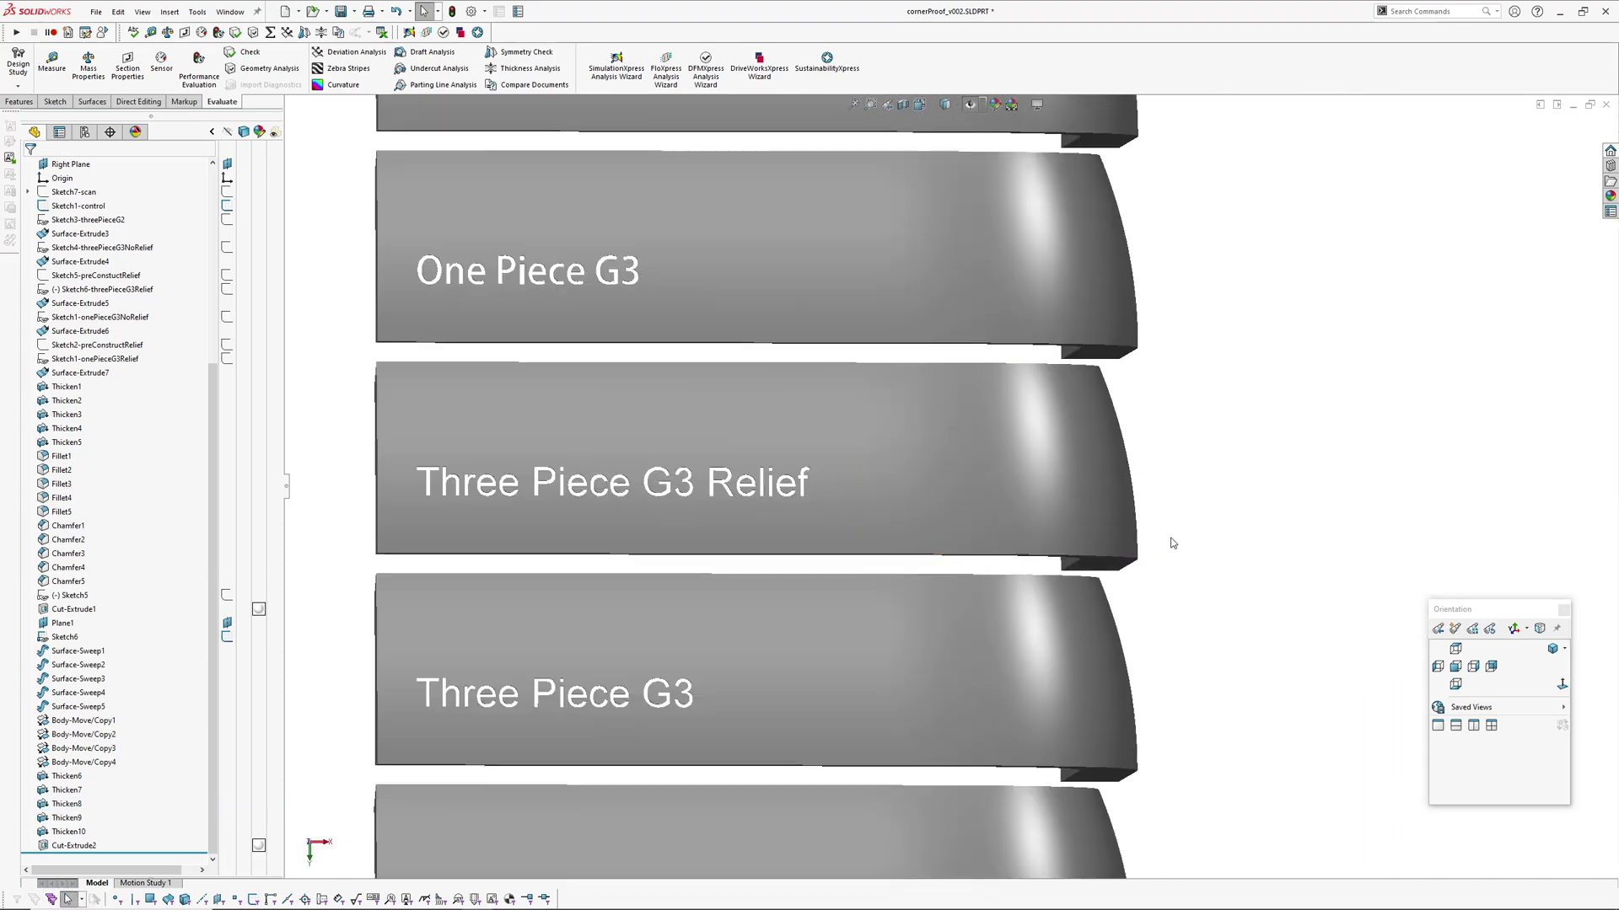
scroll(1134, 521, up, 1)
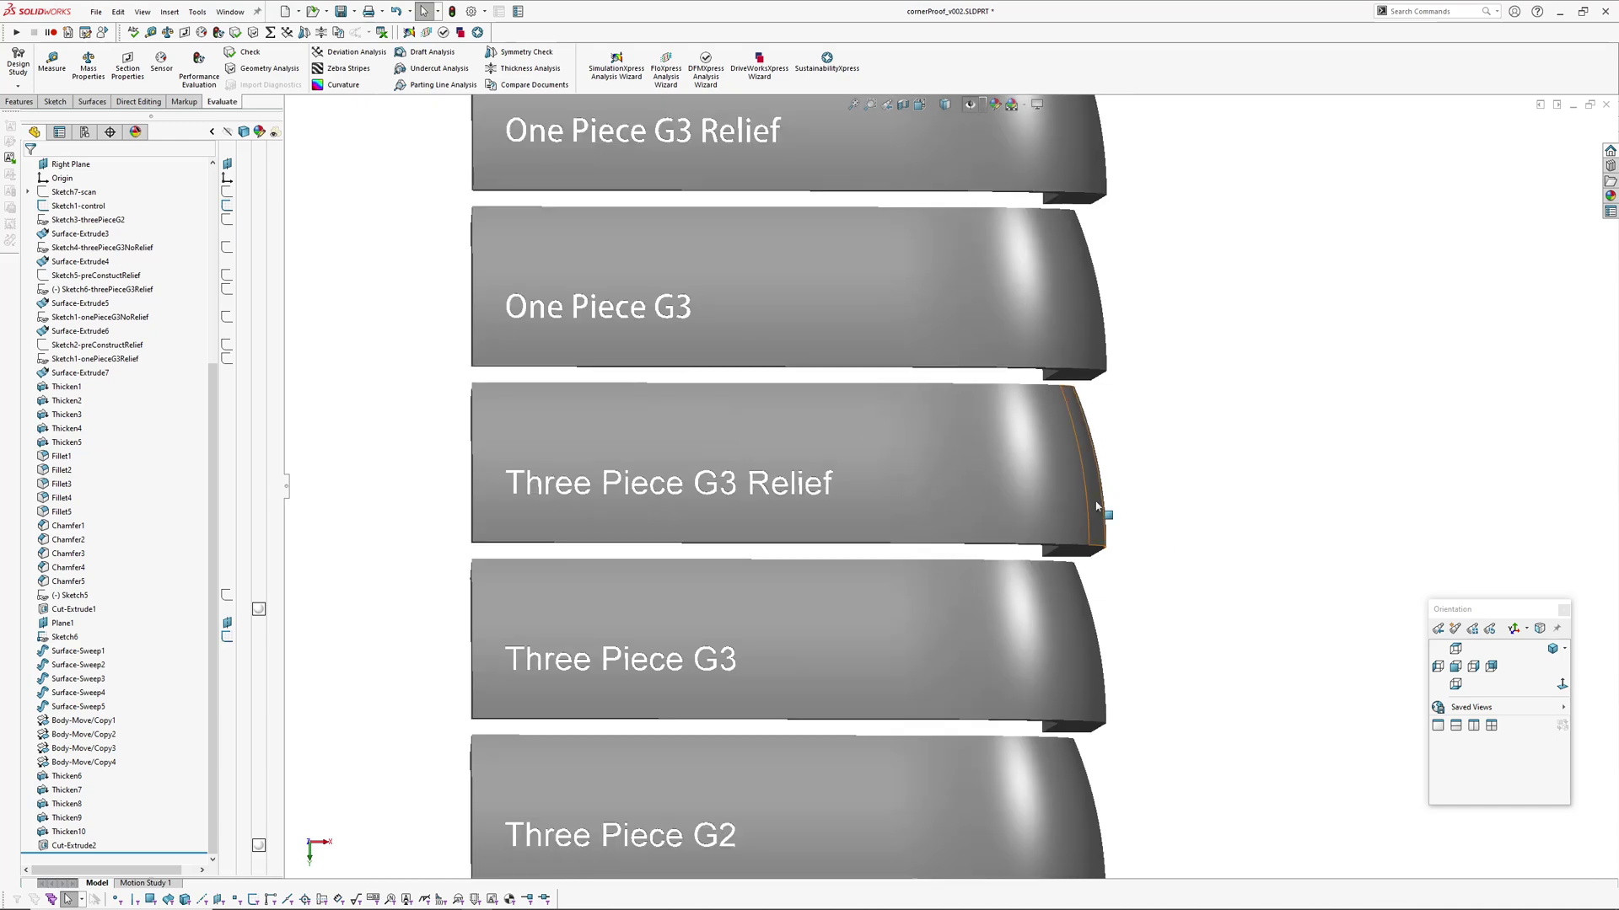
scroll(1096, 503, up, 2)
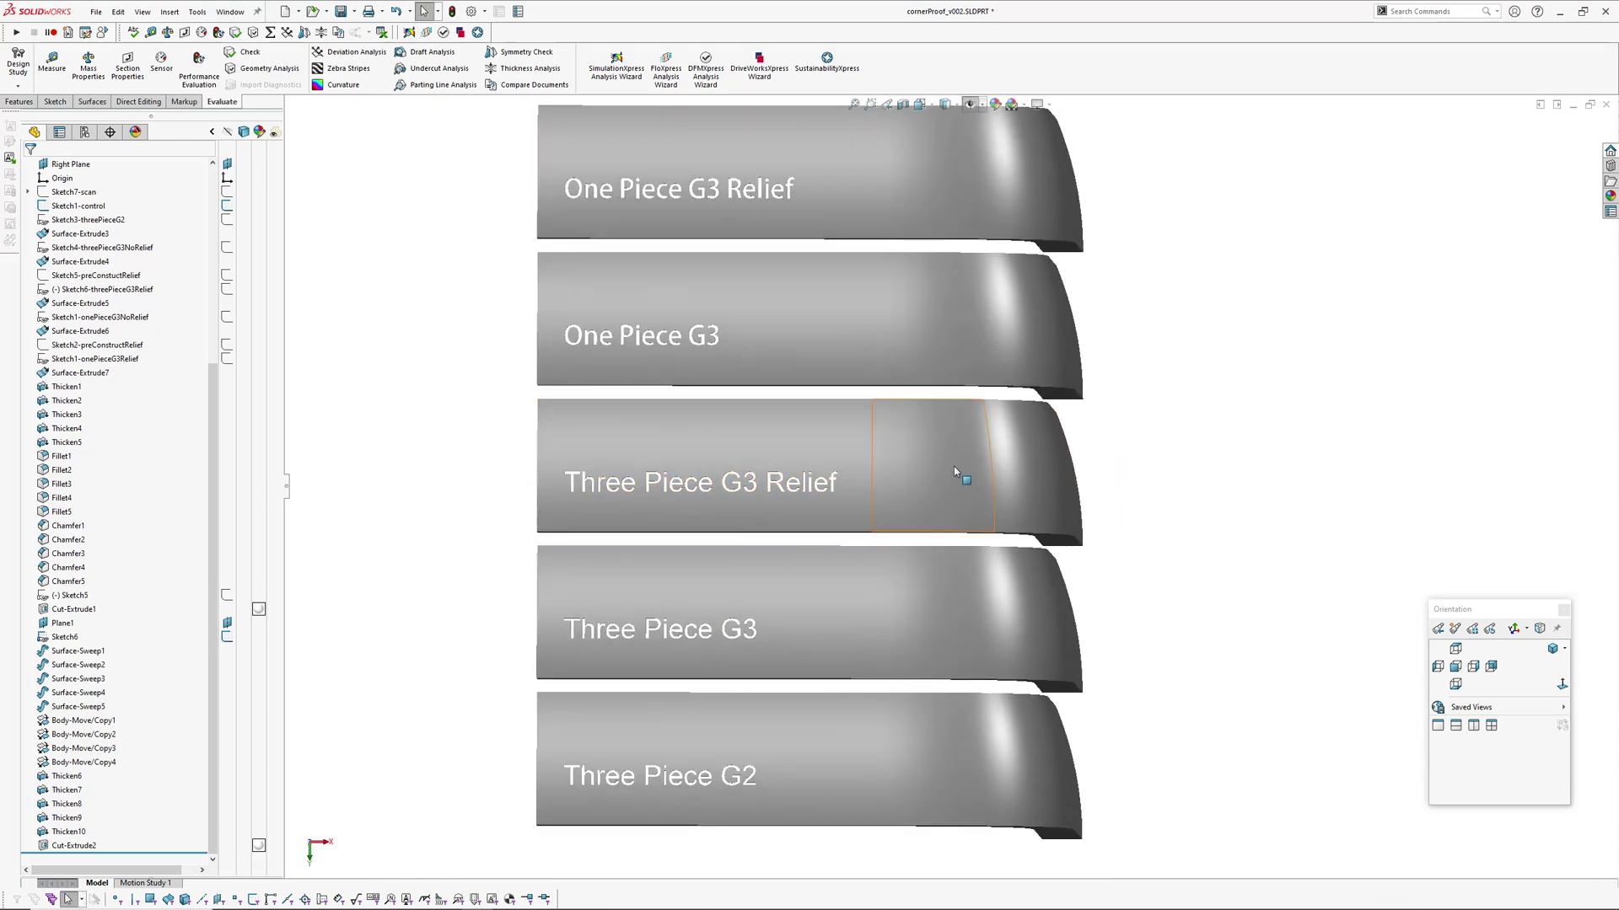
Rotate the five curved samples back and forth to compare how the highlights travel across their corners.
middle_drag(1153, 550, 663, 367)
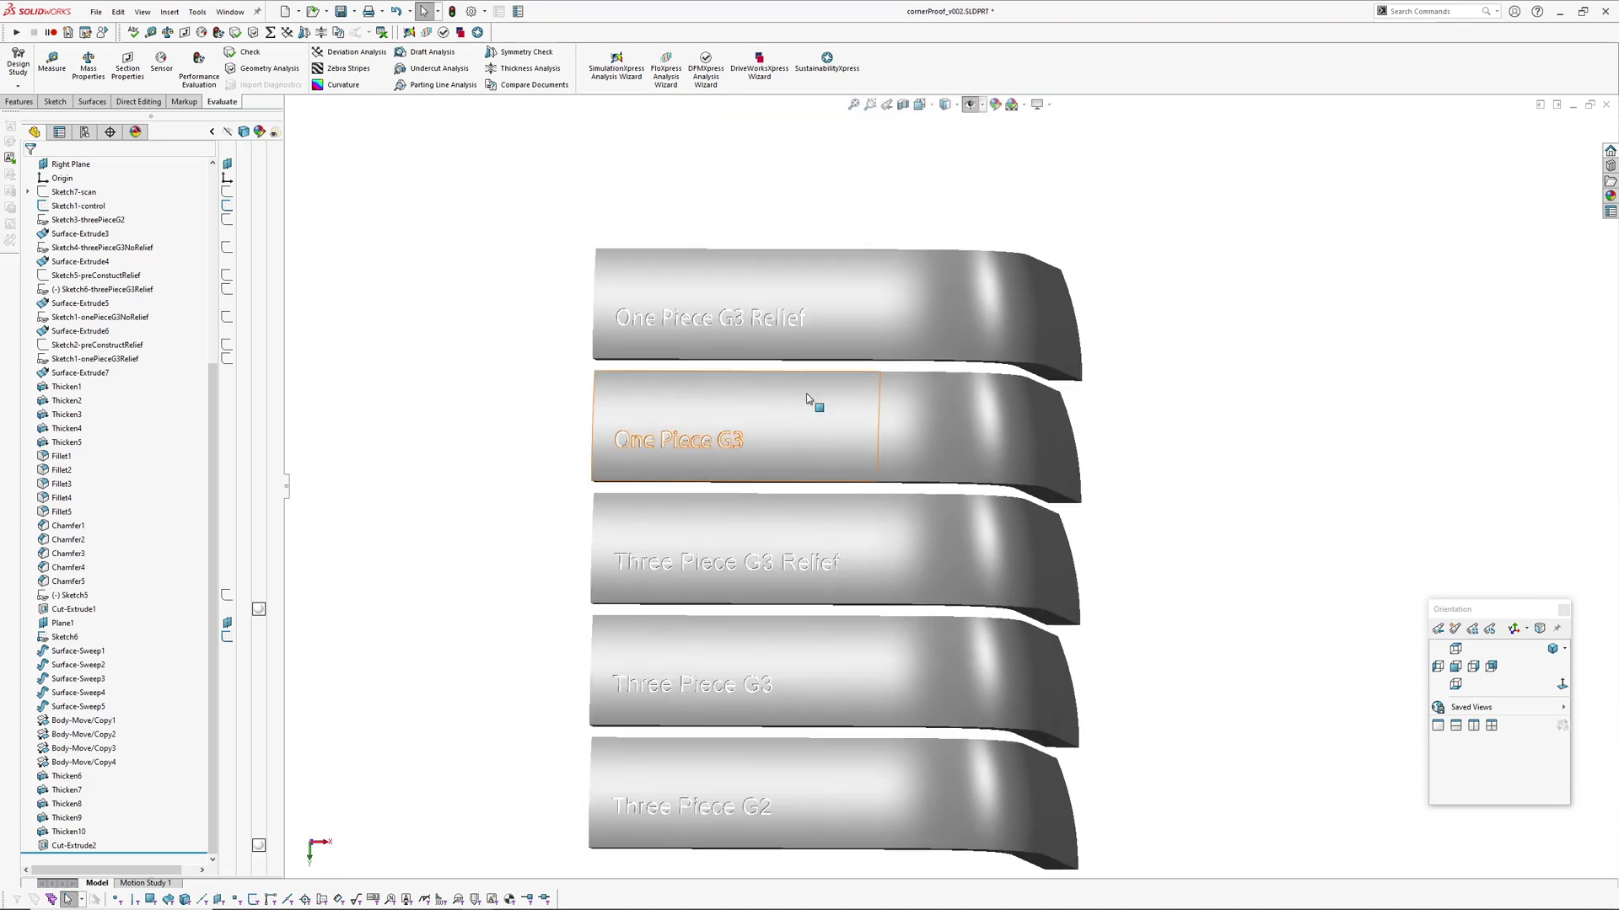
middle_drag(647, 430, 939, 398)
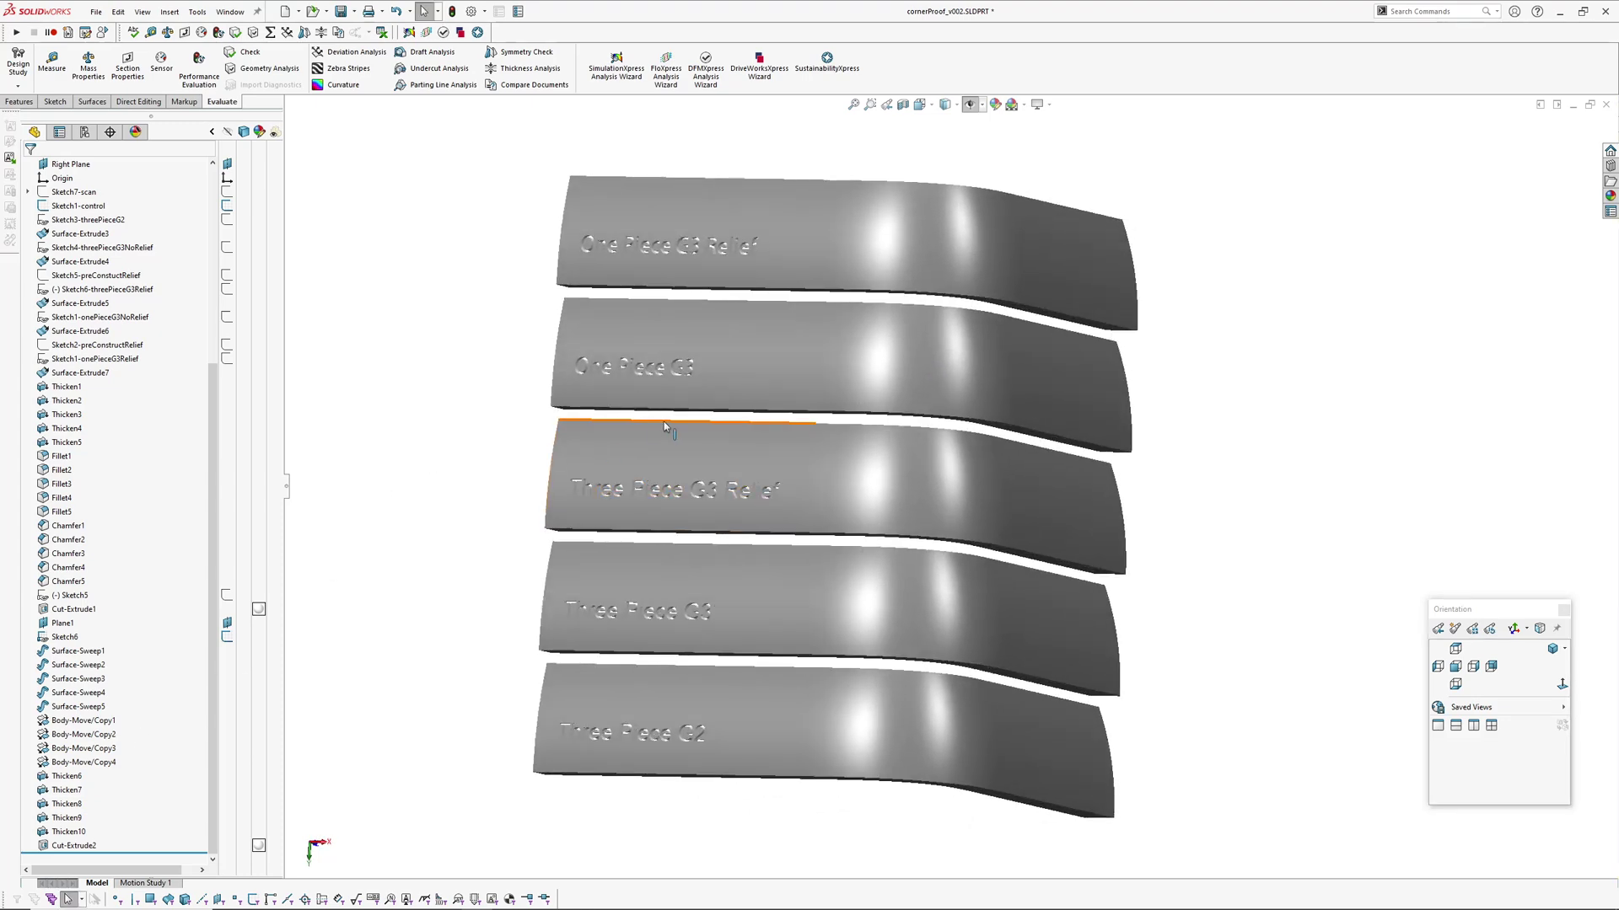
mouse_move(665, 421)
middle_down()
mouse_move(679, 382)
mouse_move(697, 397)
mouse_move(667, 428)
mouse_move(679, 406)
middle_up()
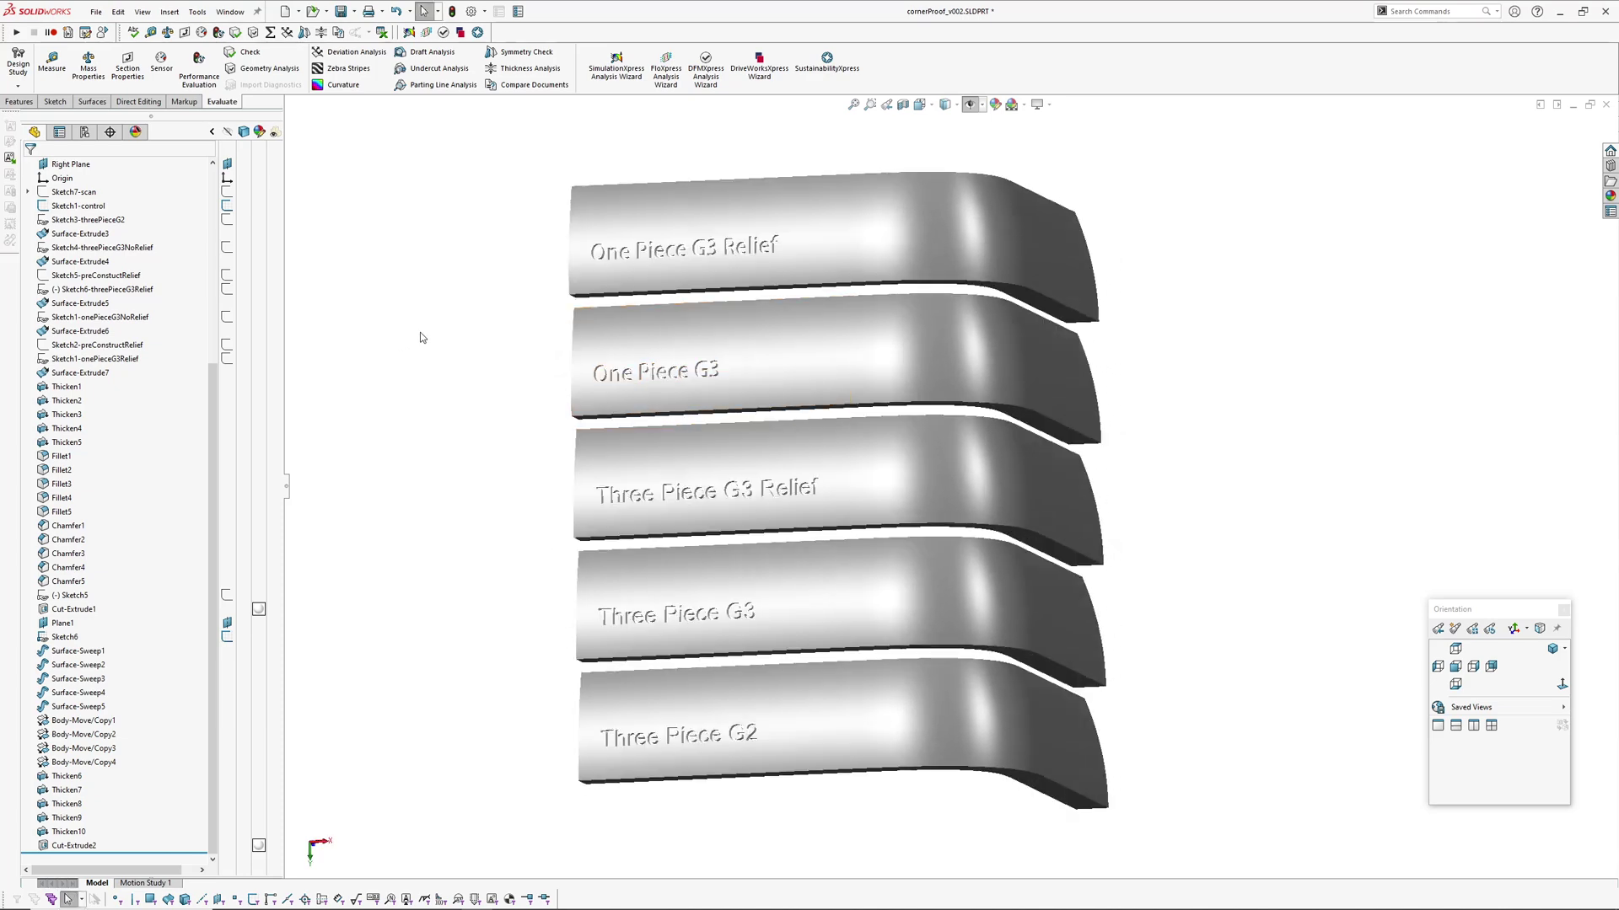
middle_drag(898, 523, 989, 510)
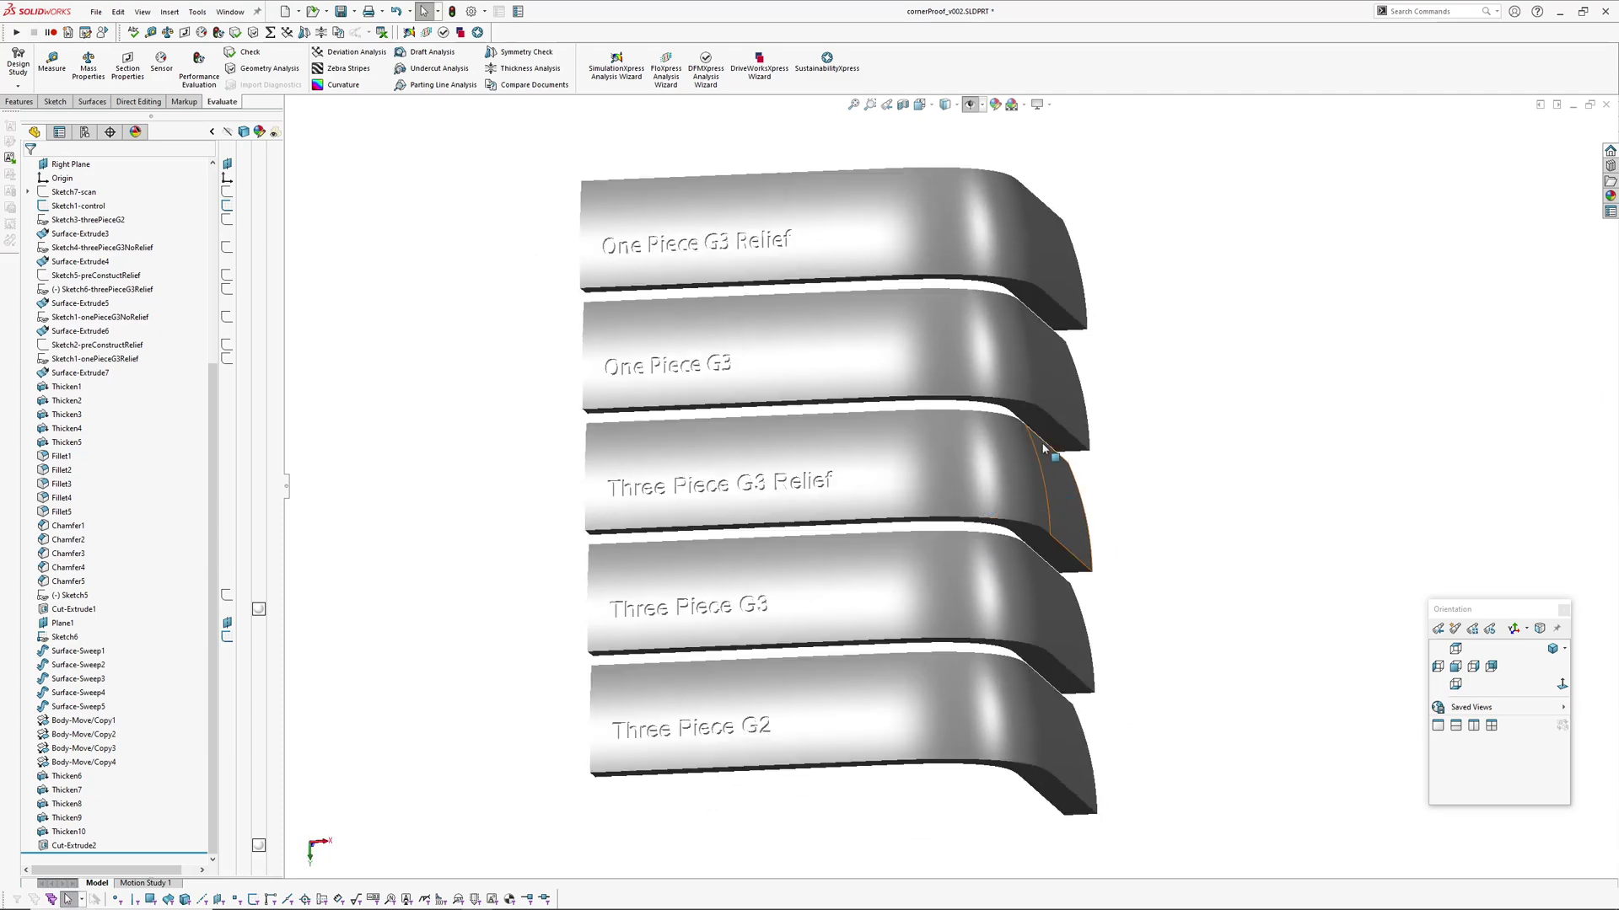